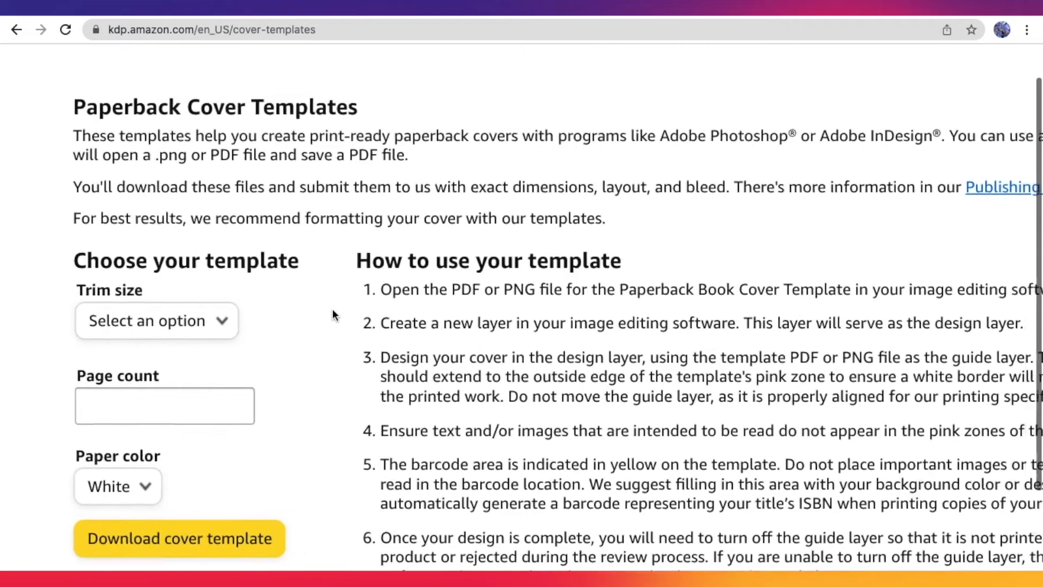
Step: Set the paperback cover template's trim size to 6 x 9 in (15.24 x 22.86 cm)
scroll(333, 314, "right", 4)
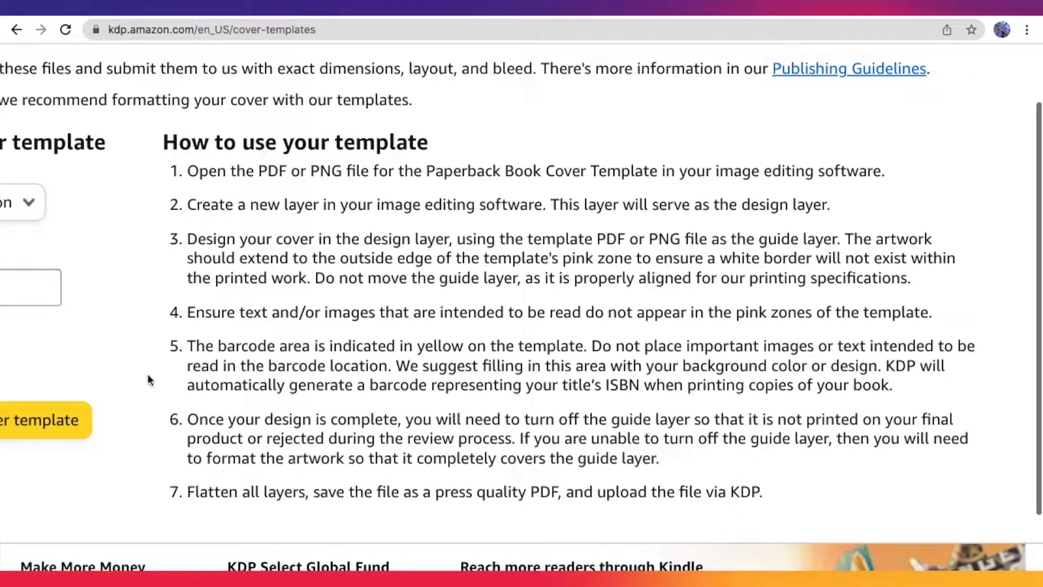
scroll(153, 354, "up", 1)
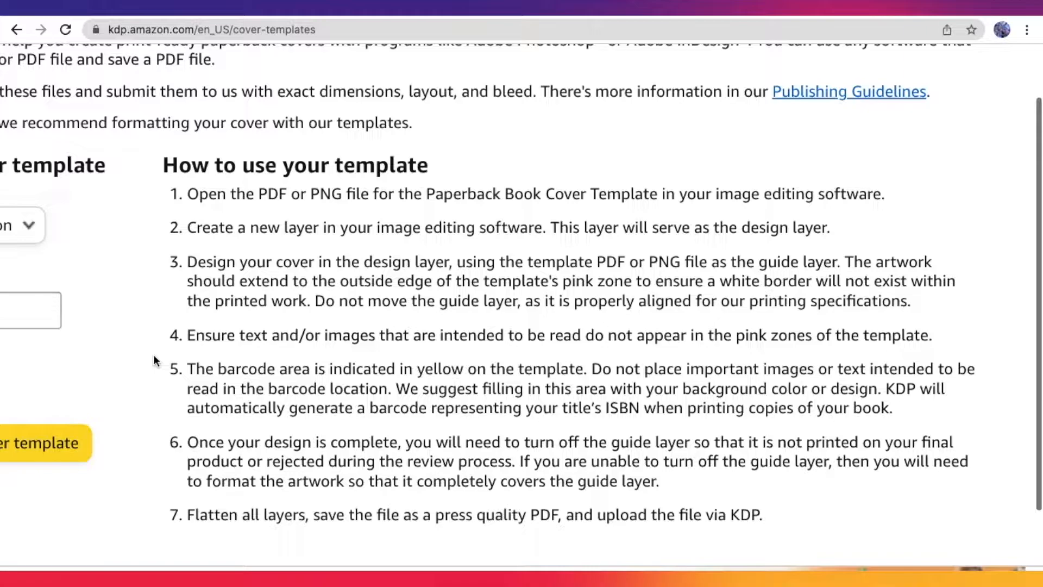
scroll(153, 355, "left", 10)
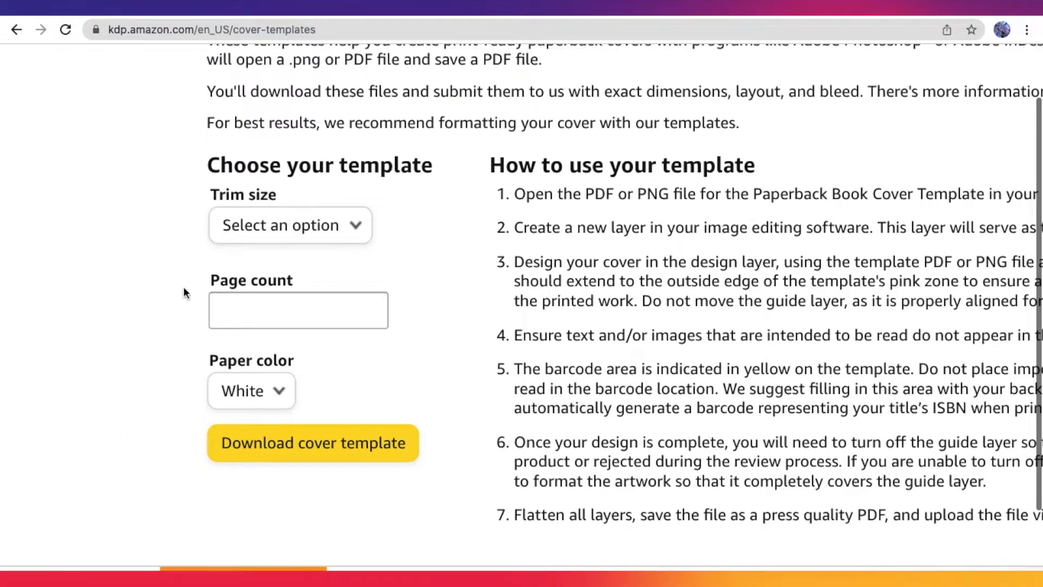
scroll(184, 285, "up", 3)
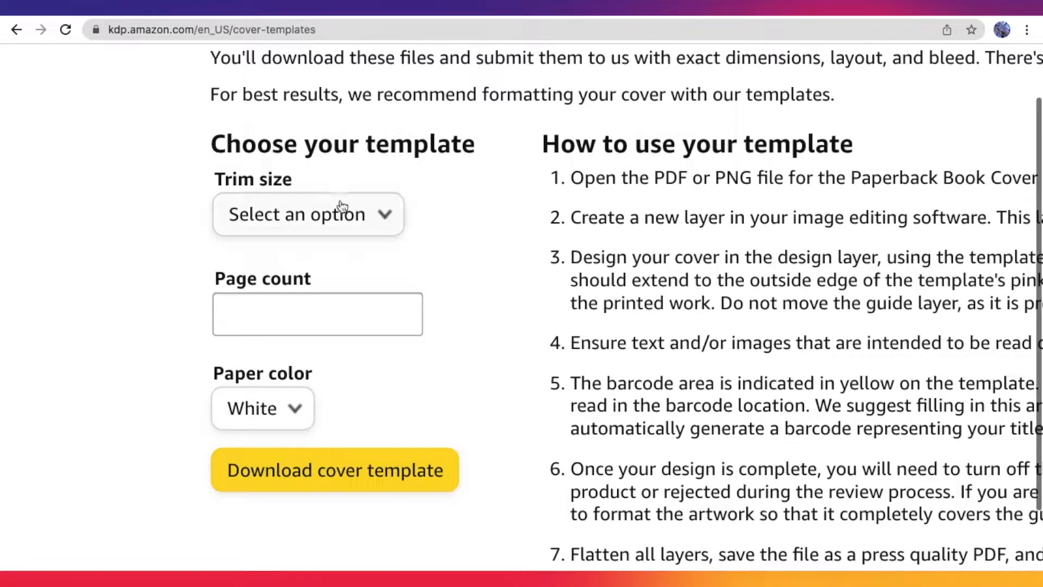
left_click(340, 204)
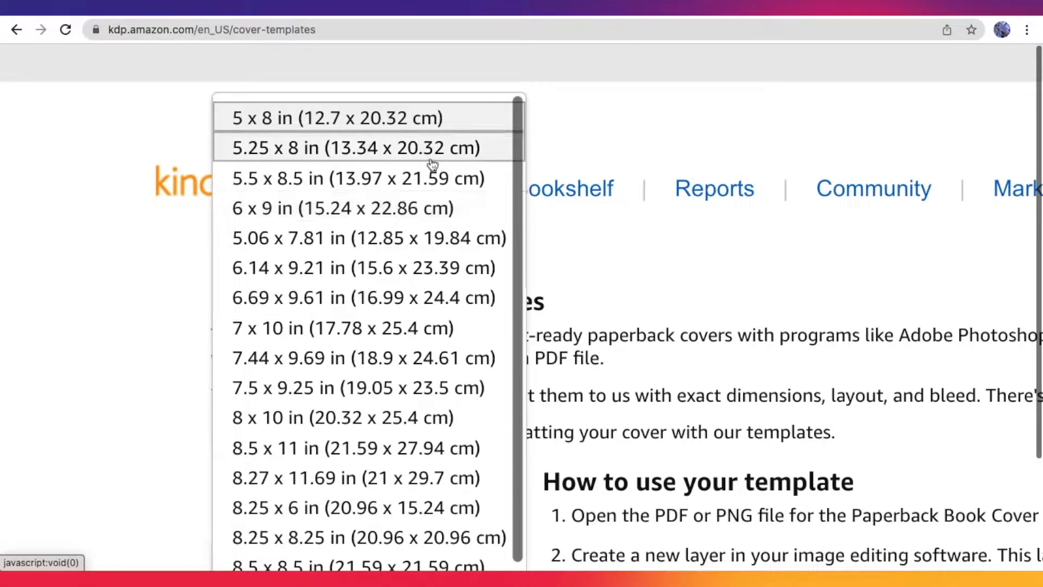
scroll(433, 284, "down", 1)
scroll(606, 321, "down", 3)
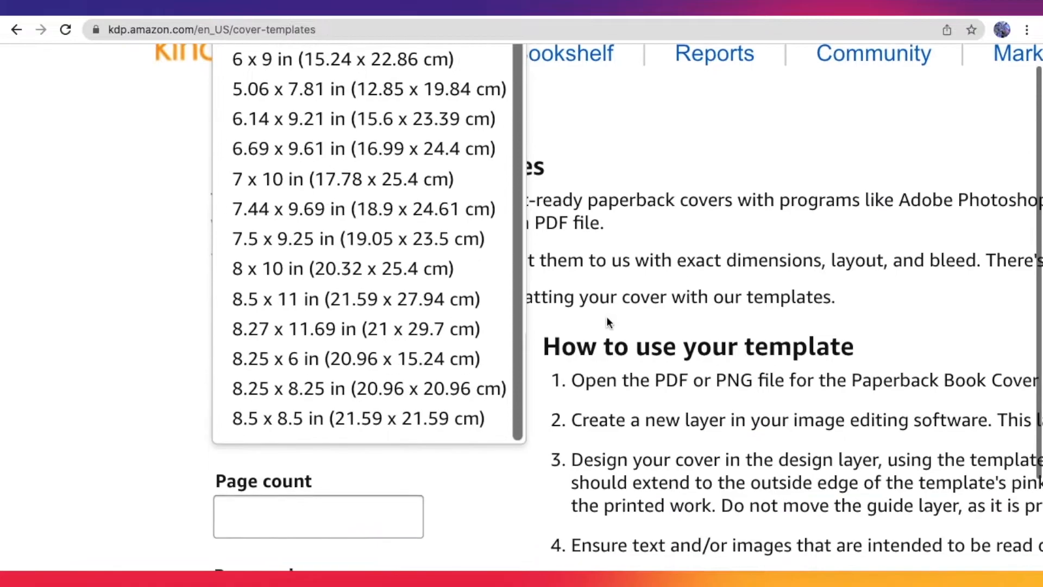
scroll(606, 316, "up", 2)
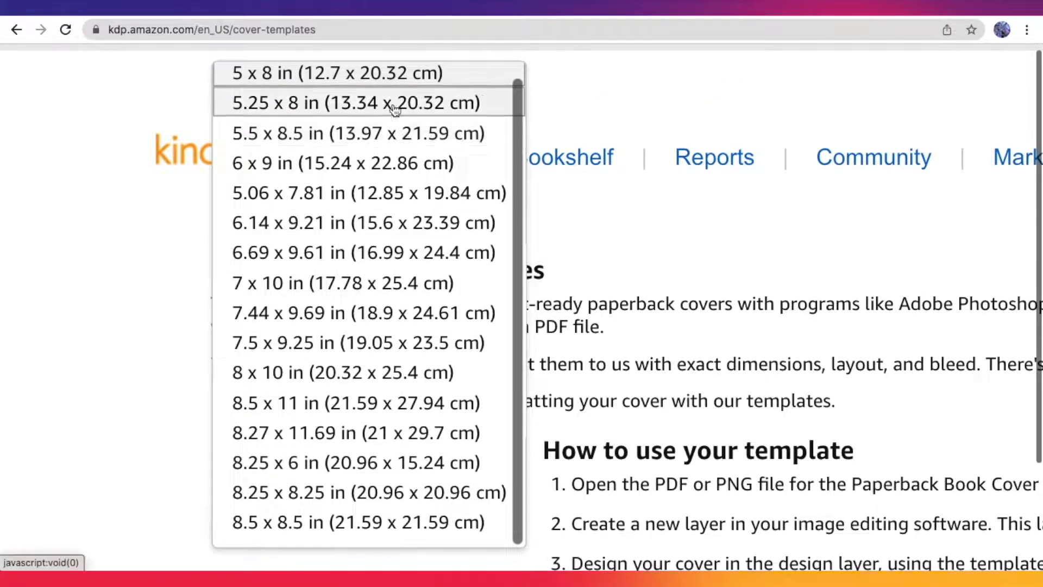
left_click(424, 163)
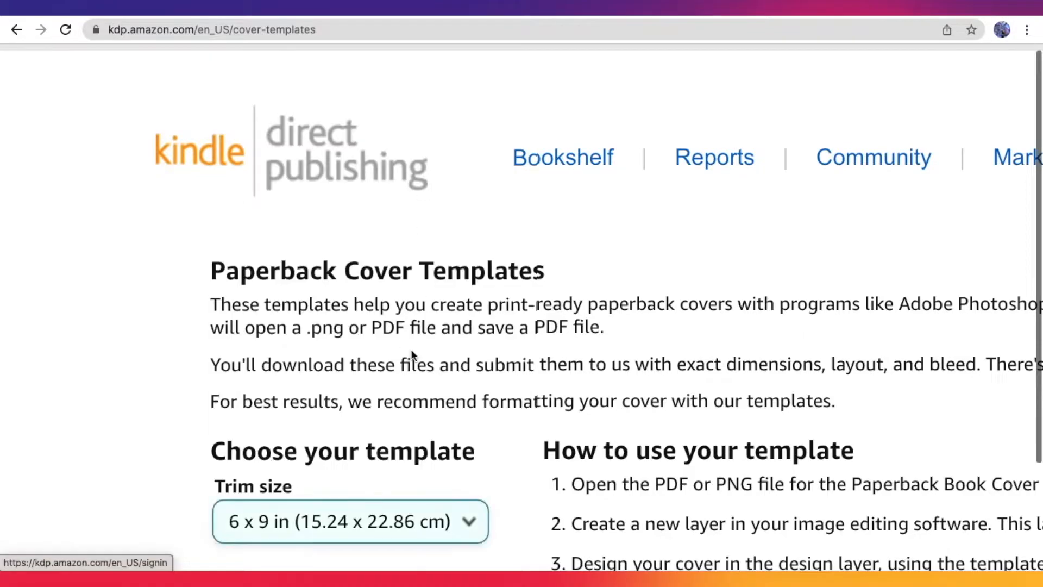
Step: Set the template's page count to 120
scroll(411, 354, "down", 5)
left_click(391, 342)
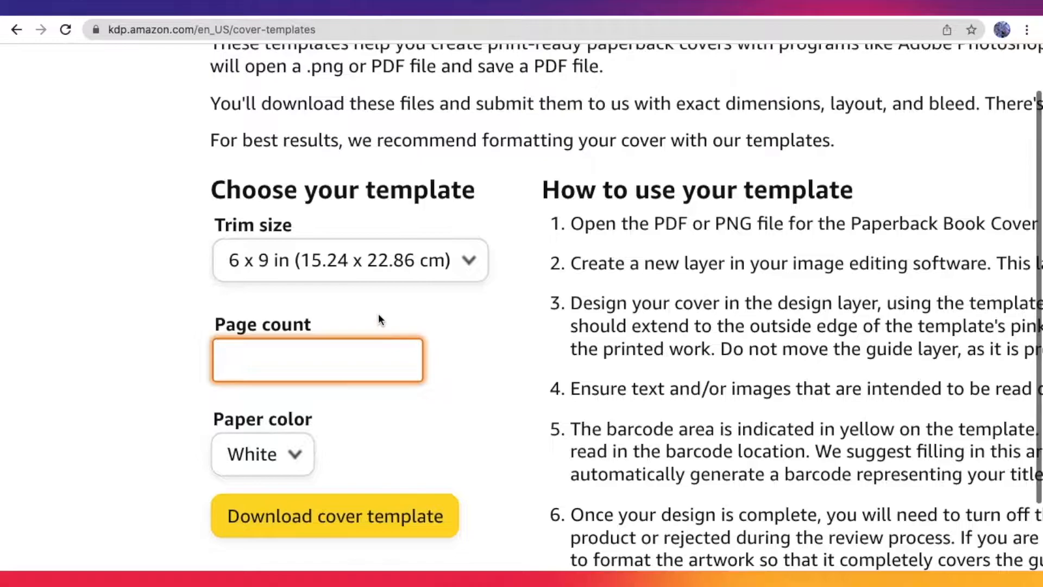
scroll(378, 313, "down", 1)
type("120")
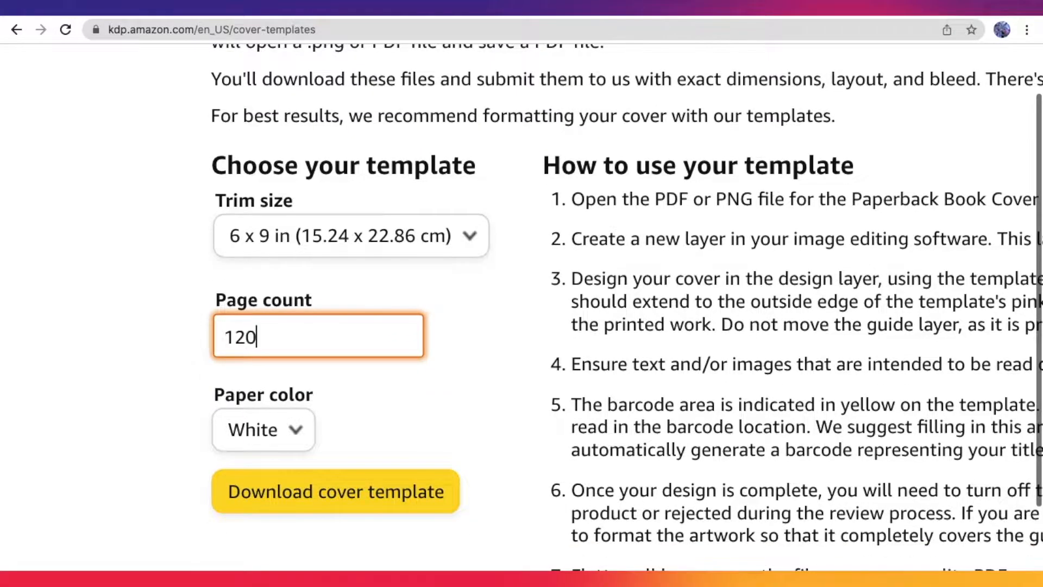
left_click(386, 302)
Step: Keep the paper color set to White and download the cover template
scroll(387, 302, "down", 2)
left_click(278, 394)
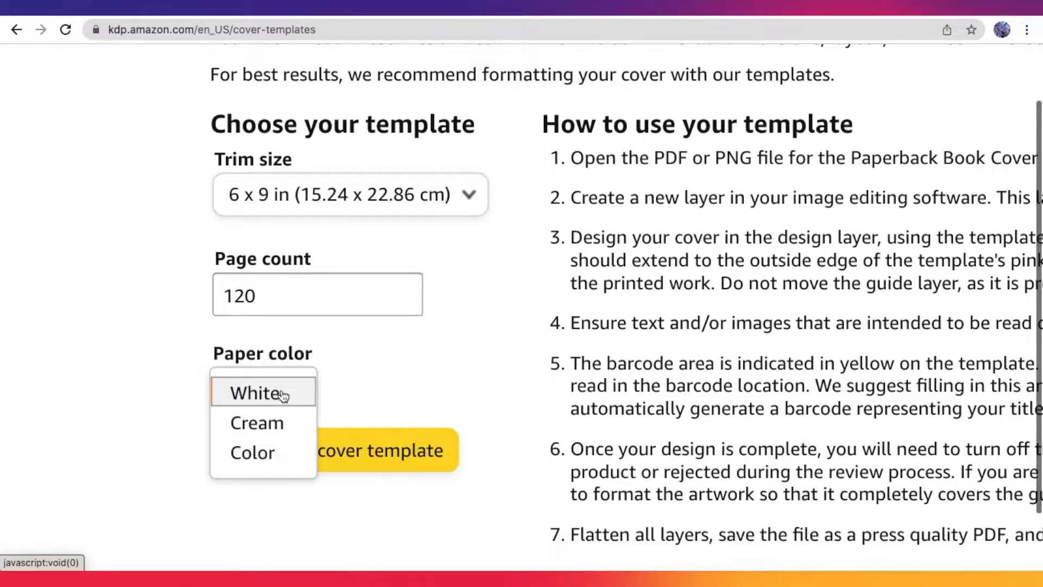
left_click(353, 376)
left_click(360, 447)
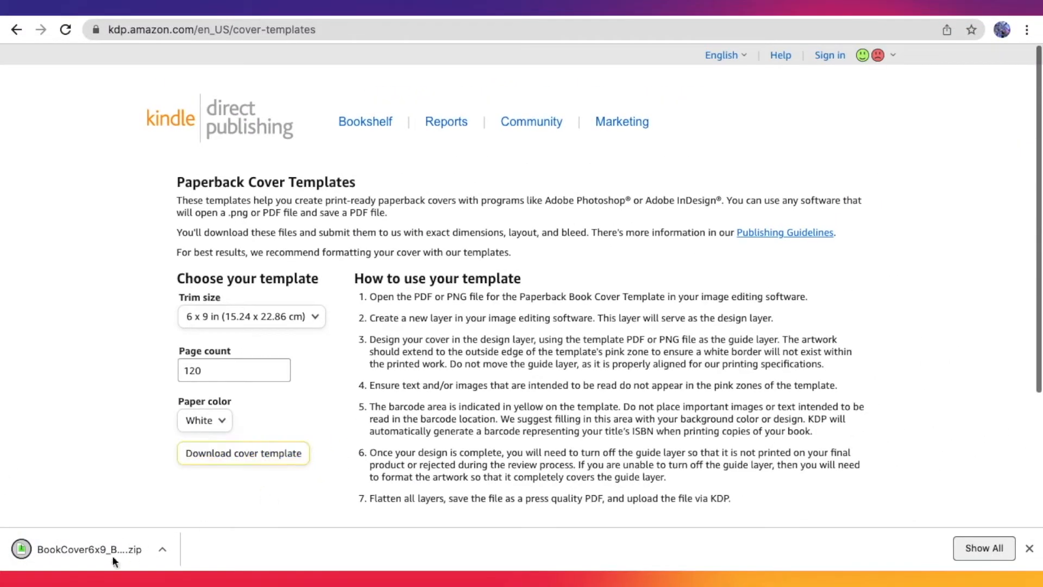
Step: Open the downloaded 6 x 9 cover template and examine its guide areas and book specifications
left_click(89, 550)
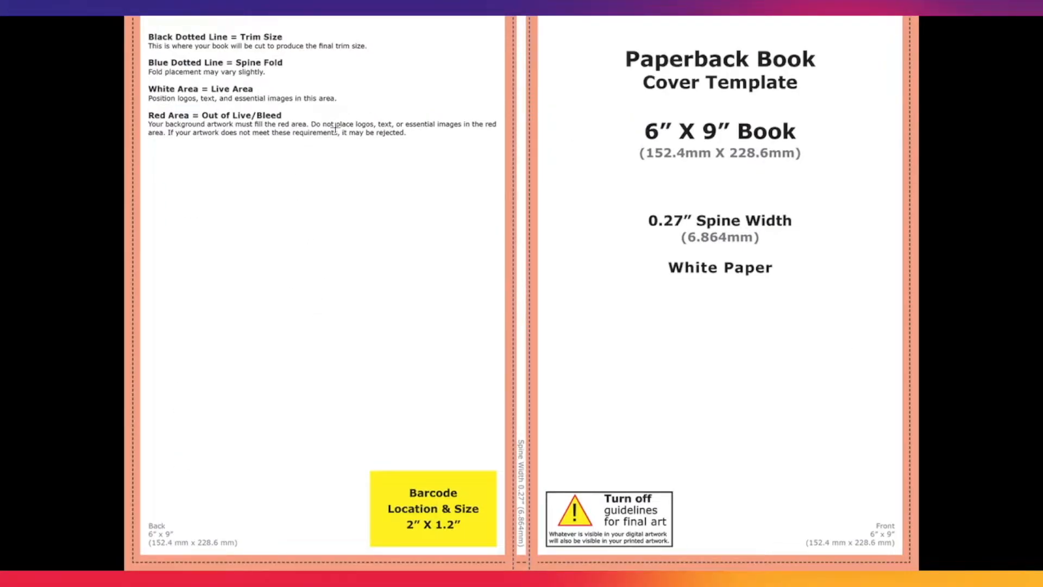
left_click_drag(623, 124, 865, 197)
left_click(799, 268)
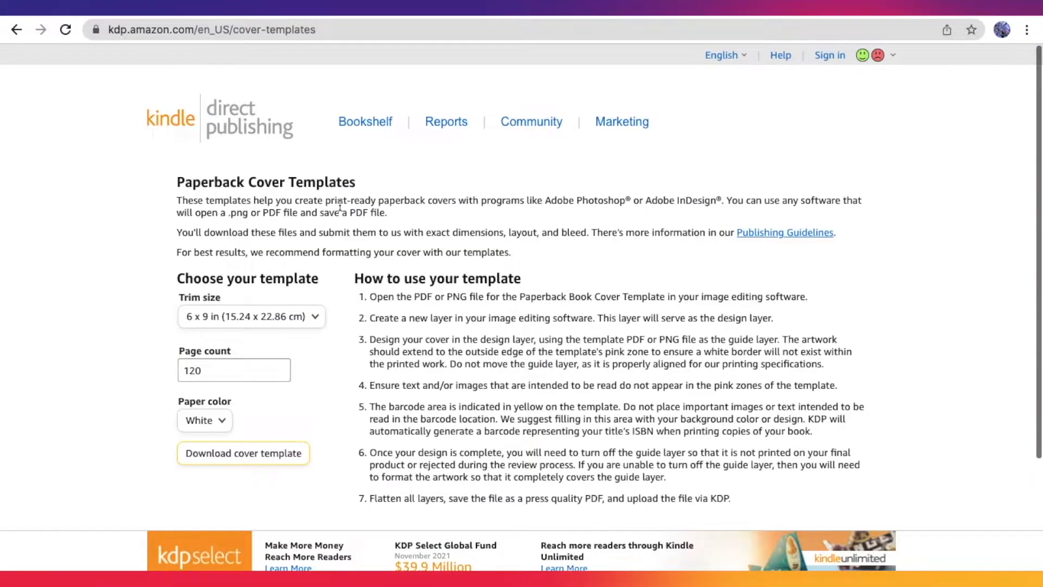
Step: Switch to Canva and open the custom size settings for a new design
left_click(402, 16)
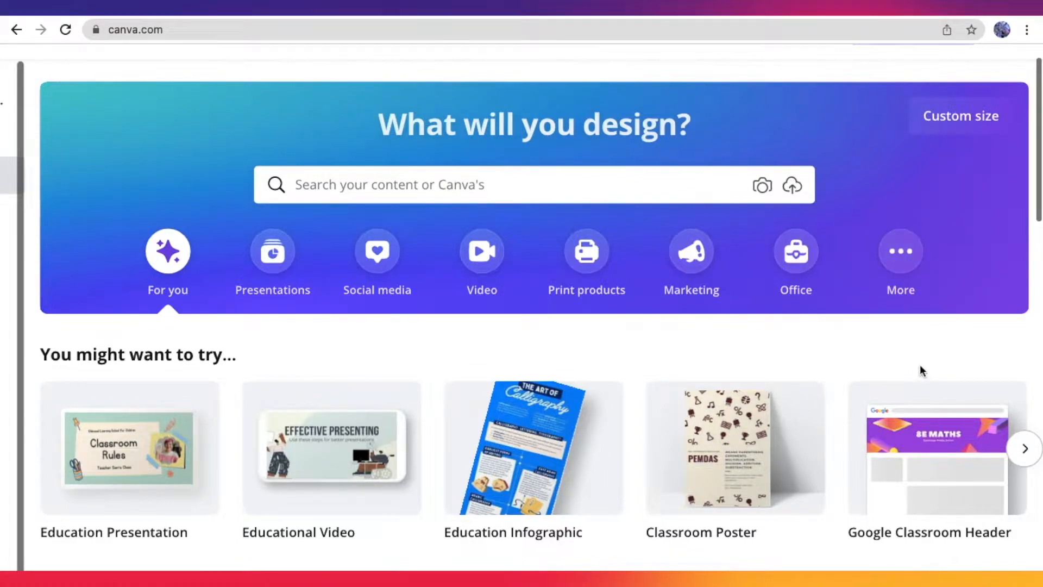
scroll(920, 365, "up", 1)
scroll(920, 365, "down", 1)
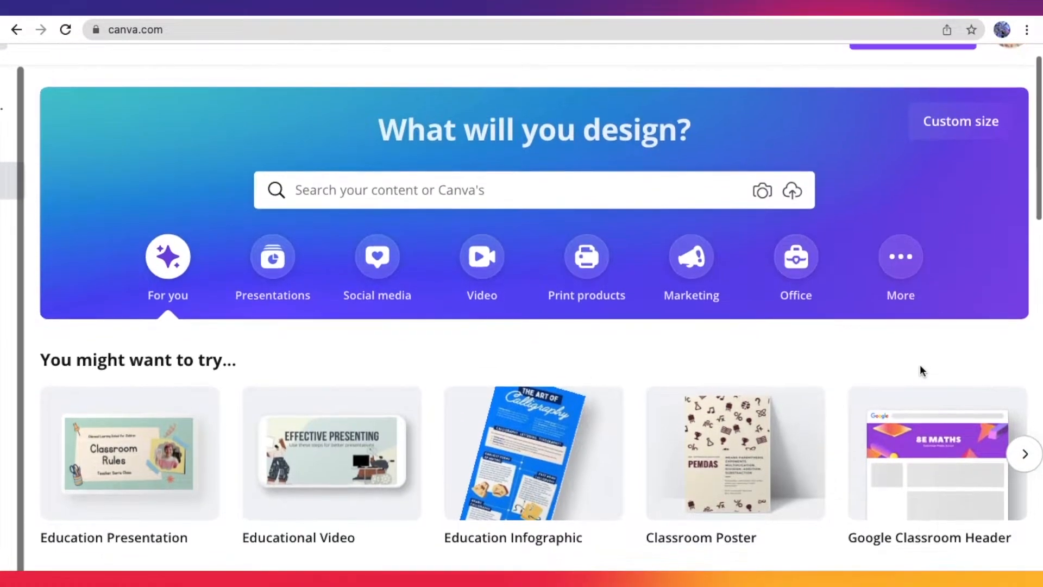
scroll(891, 320, "up", 1)
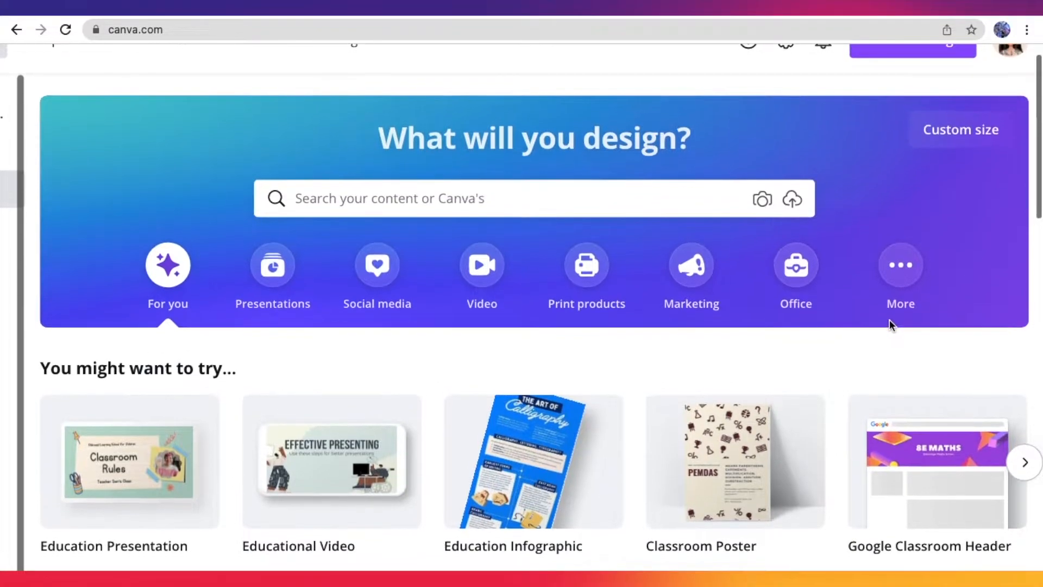
left_click(977, 137)
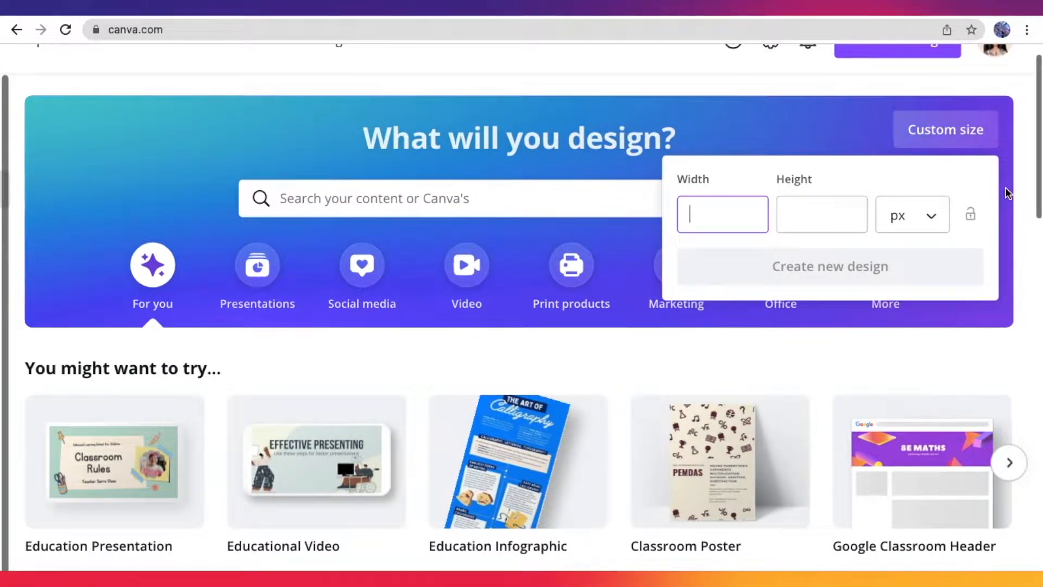
Step: Set the custom design's measurement unit to inches and make the width ready for entry
left_click(820, 220)
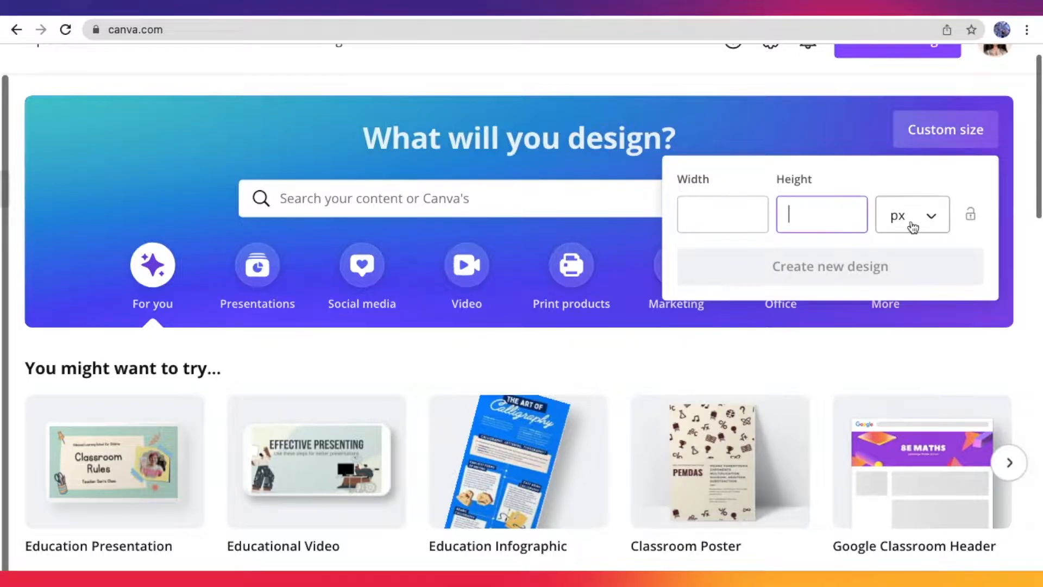
left_click(913, 227)
scroll(911, 220, "up", 1)
left_click(921, 300)
scroll(816, 251, "down", 1)
left_click(723, 216)
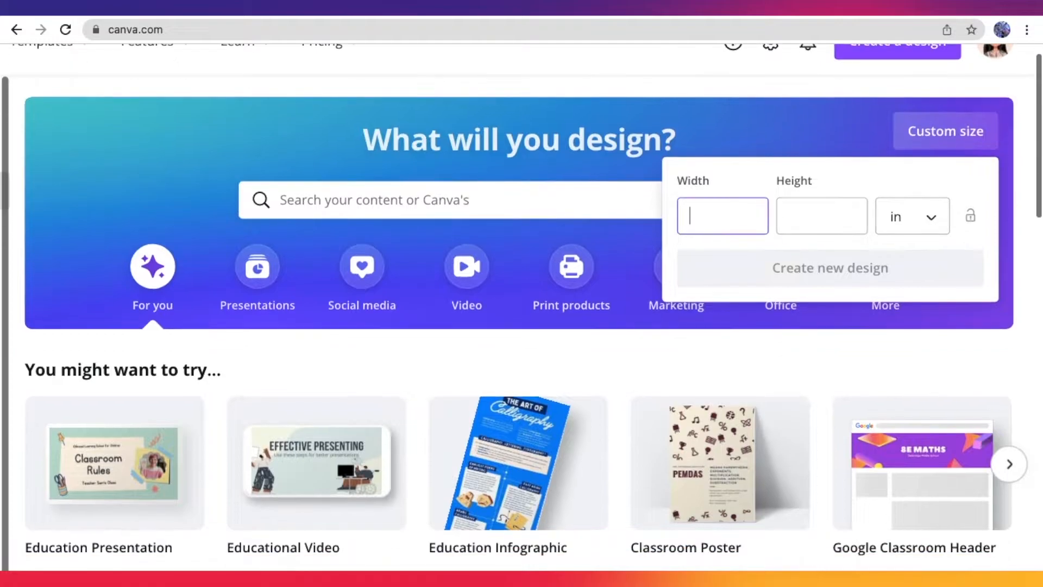
Step: Switch to the KDP Print Cover Calculator and set the binding type to Paperback
left_click(239, 8)
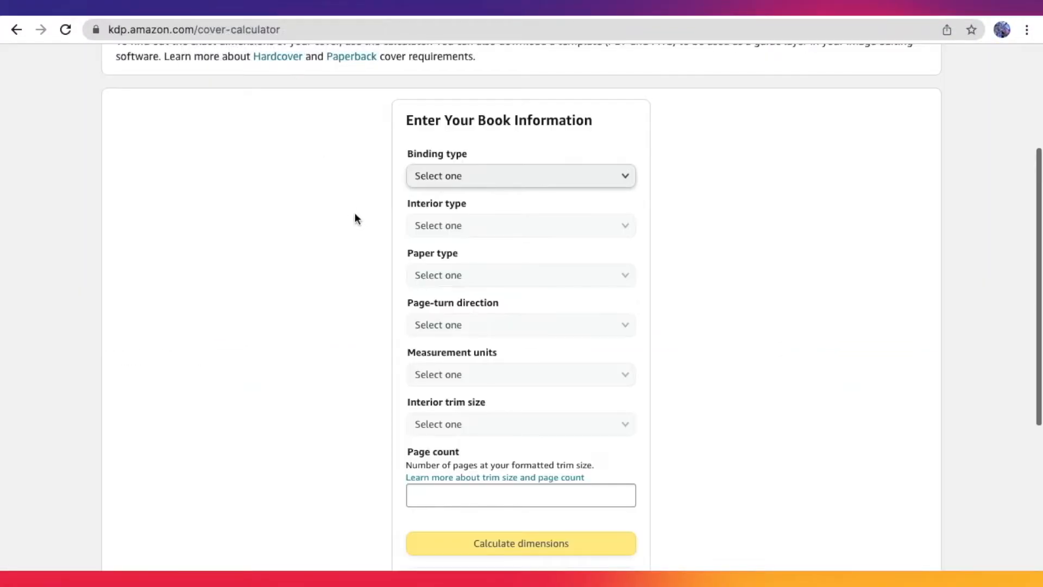
scroll(362, 169, "up", 4)
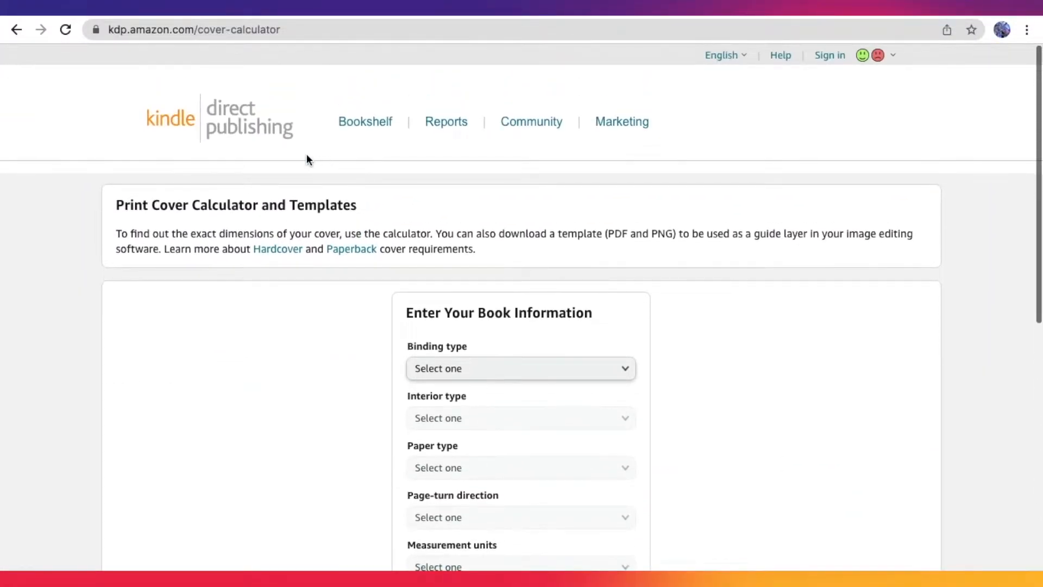
scroll(233, 202, "up", 5, "ctrl")
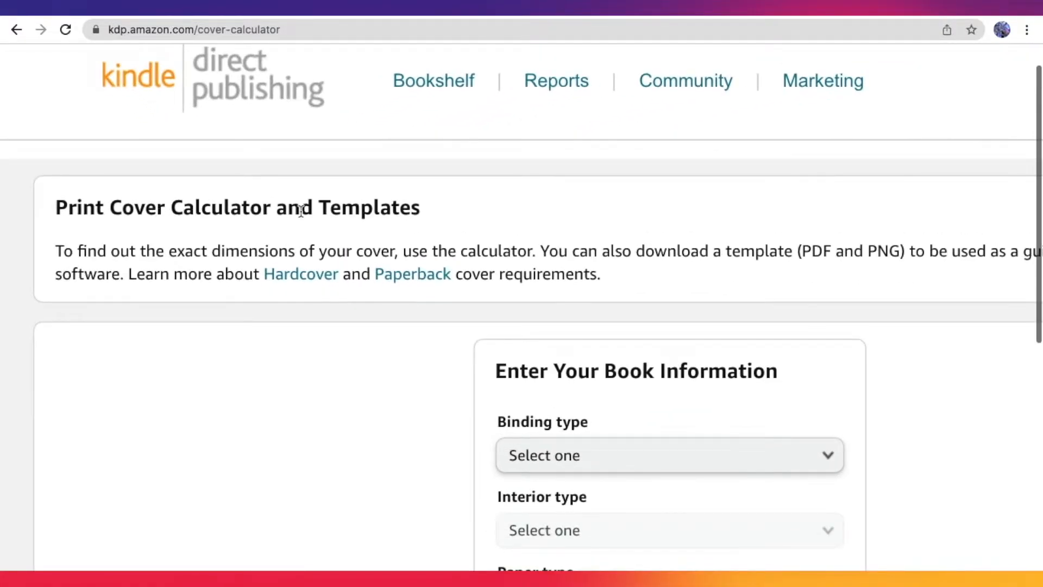
scroll(301, 211, "down", 5, "ctrl")
scroll(538, 326, "down", 2)
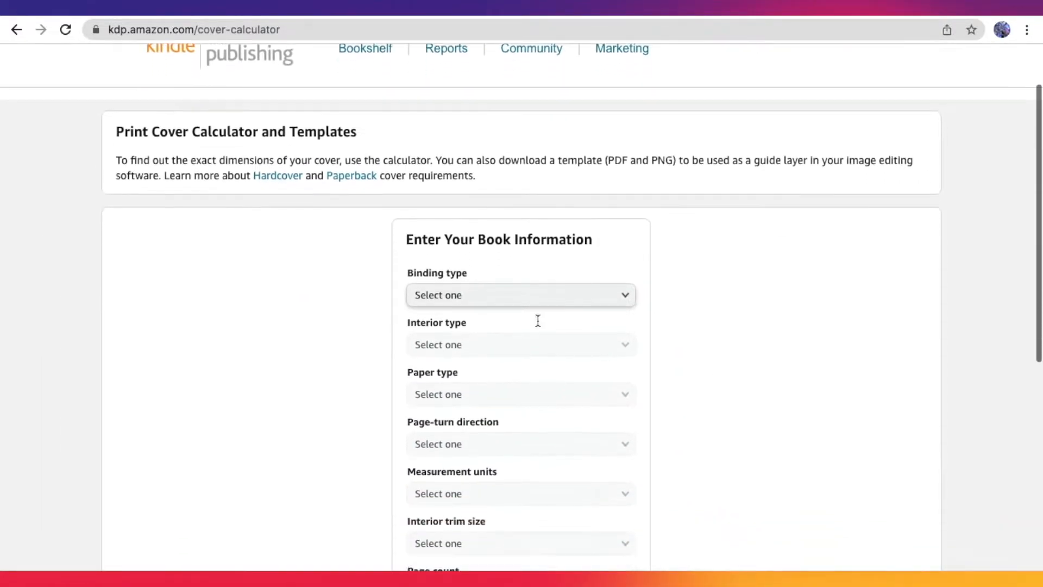
left_click(534, 296)
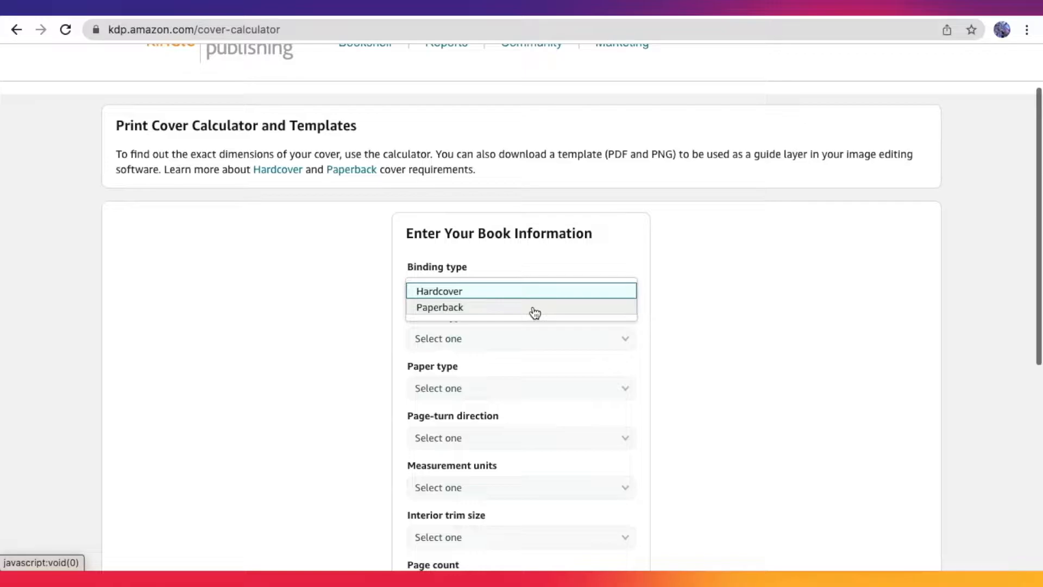
left_click(536, 312)
Step: Set the interior type to Standard color and the paper type to White paper
scroll(595, 360, "down", 1)
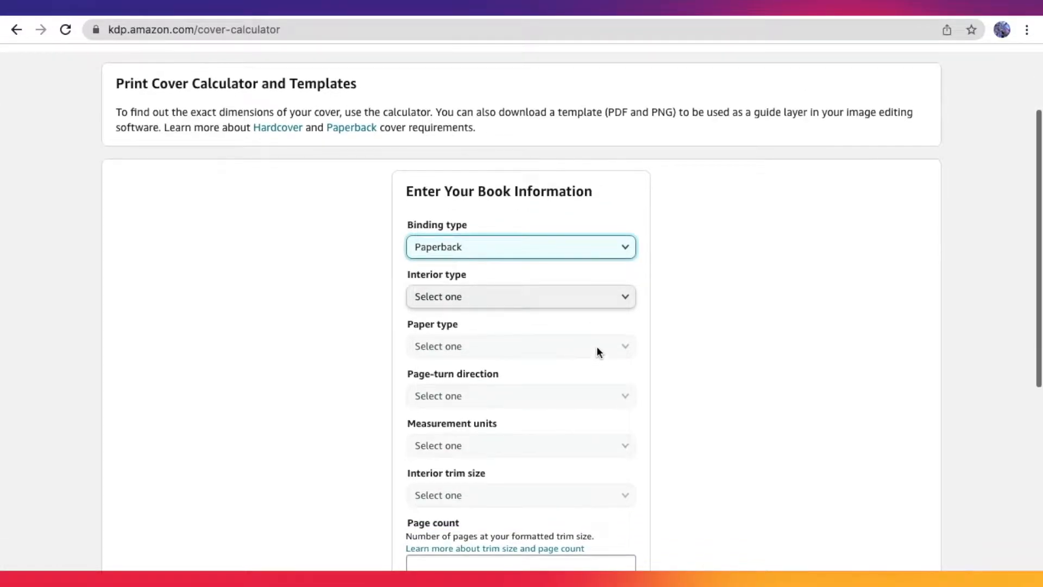
scroll(596, 347, "up", 2, "ctrl")
left_click(575, 288)
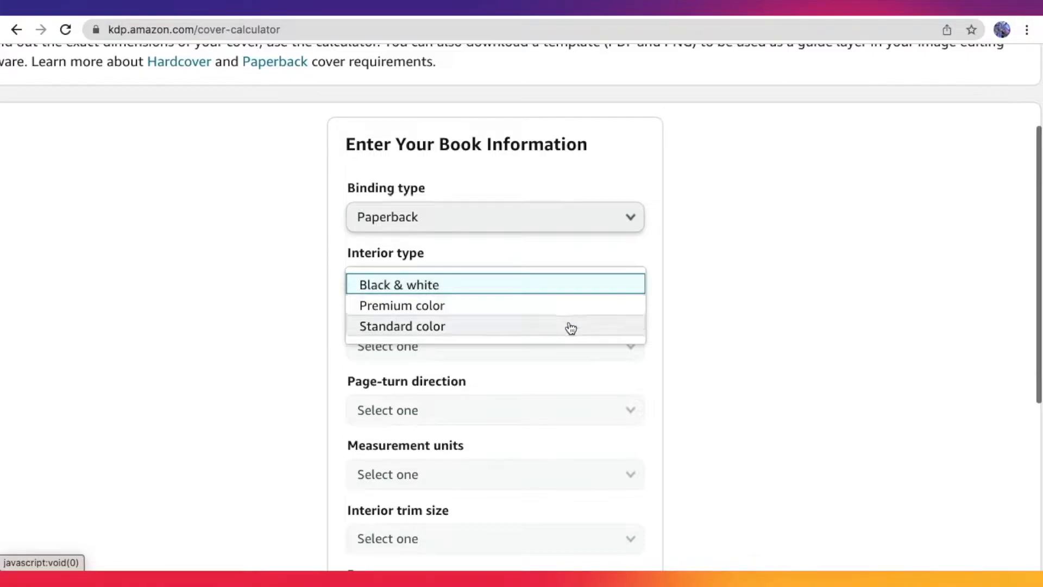
left_click(571, 327)
scroll(568, 321, "down", 2)
left_click(563, 270)
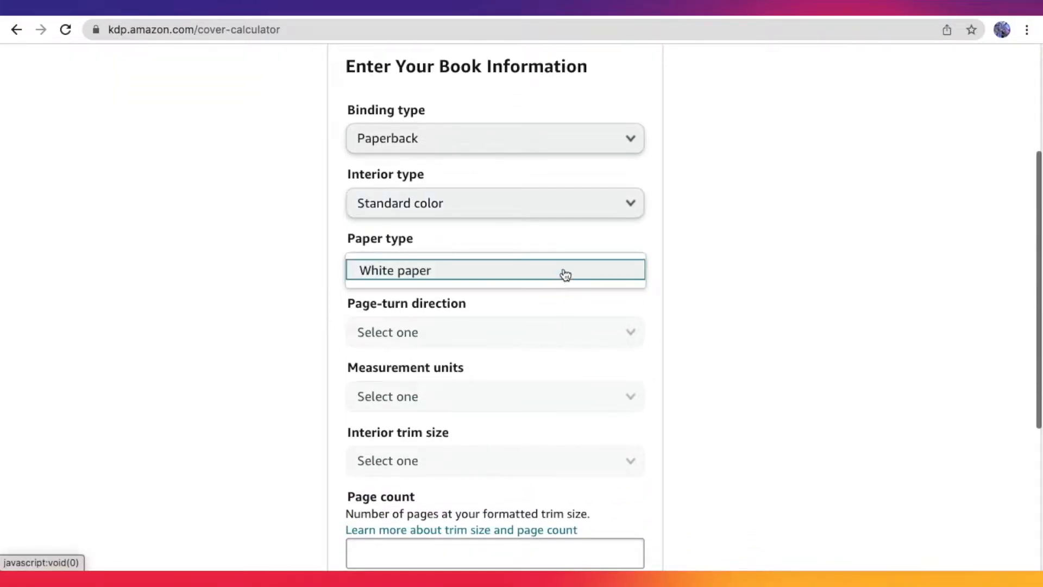
left_click(565, 275)
Step: Set the page-turn direction to Left to Right and the measurement units to Inches
left_click(561, 331)
left_click(571, 336)
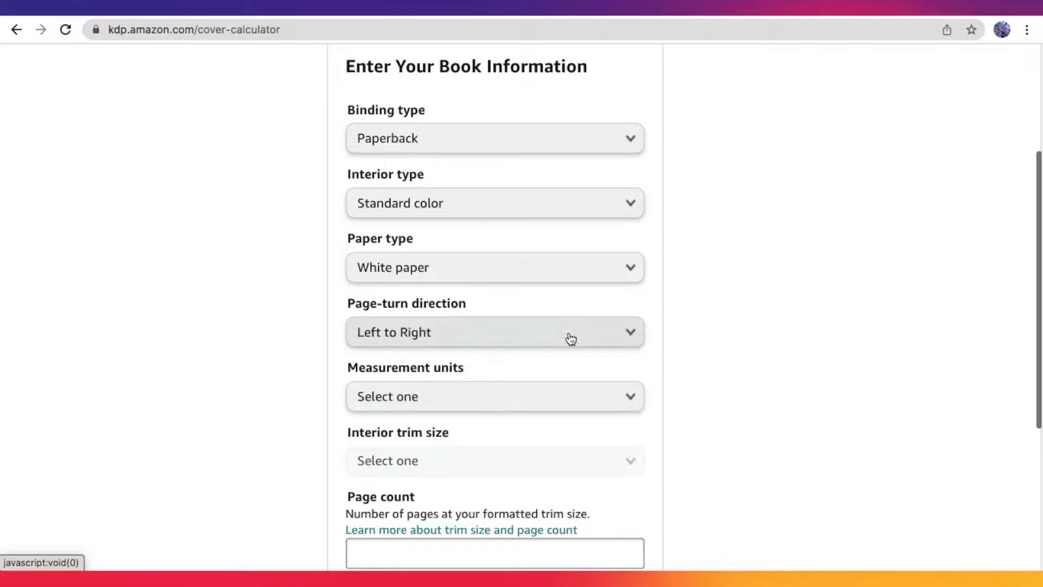
scroll(571, 339, "down", 2)
left_click(571, 313)
left_click(572, 323)
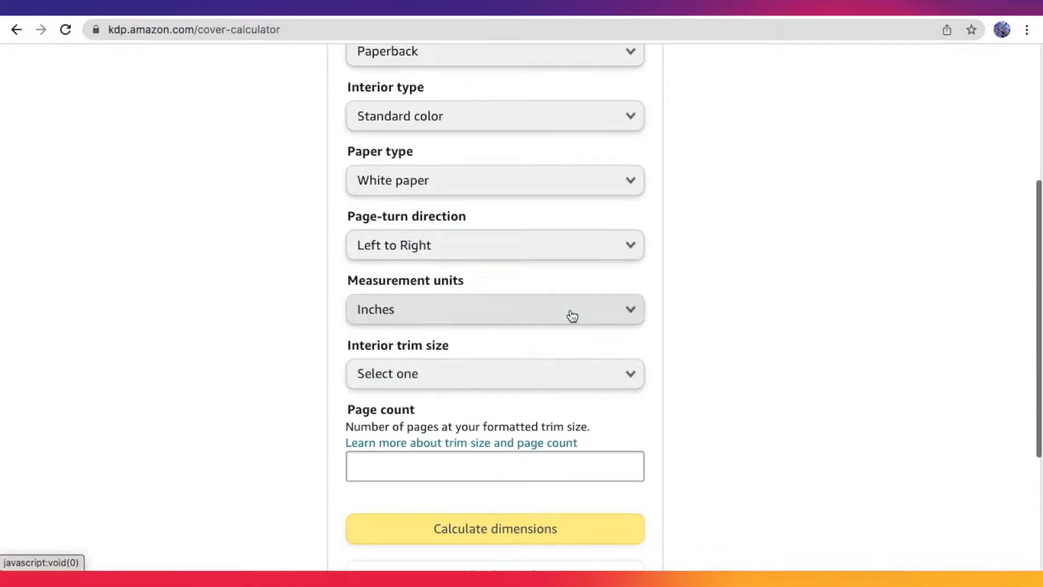
Step: Set the interior trim size to 6 x 9 in and the page count to 120
scroll(572, 326, "down", 1)
left_click(573, 340)
scroll(573, 369, "down", 2)
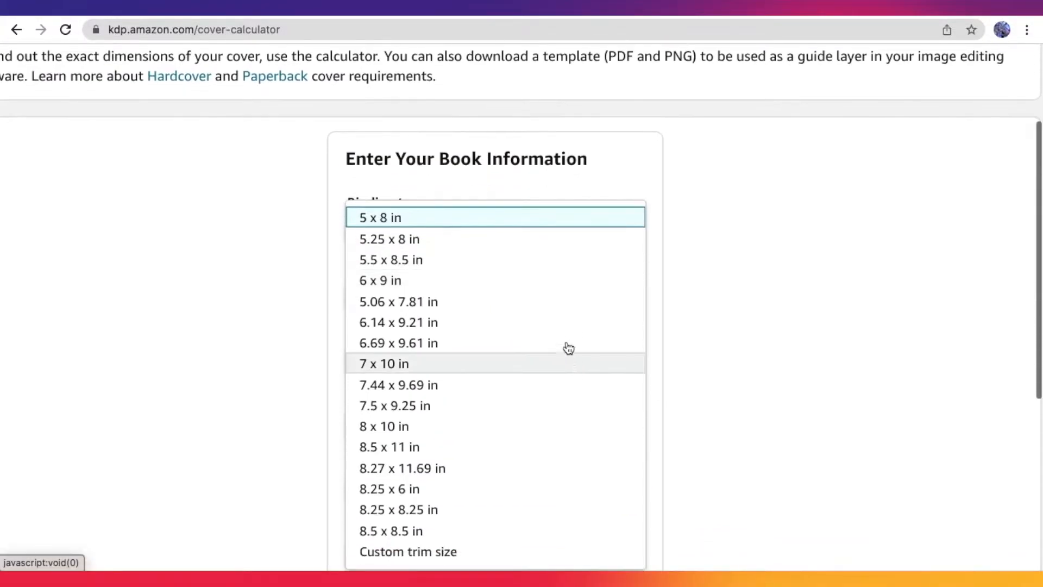
left_click(552, 287)
scroll(552, 326, "down", 3)
left_click(559, 470)
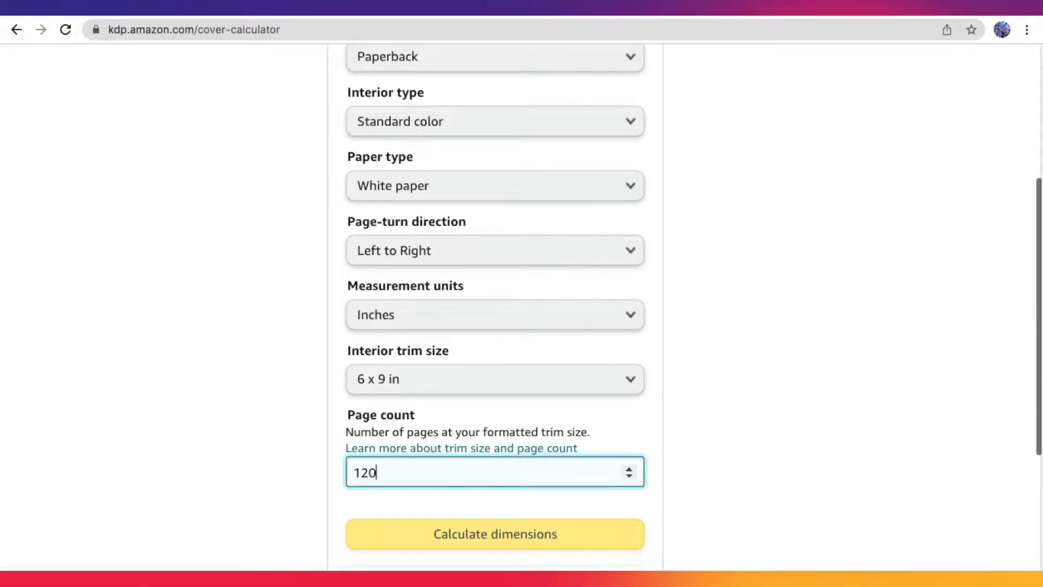
scroll(558, 472, "down", 1)
left_click(600, 469)
Step: Calculate the cover dimensions for the entered book information and view the resulting cover diagram
scroll(598, 467, "down", 2)
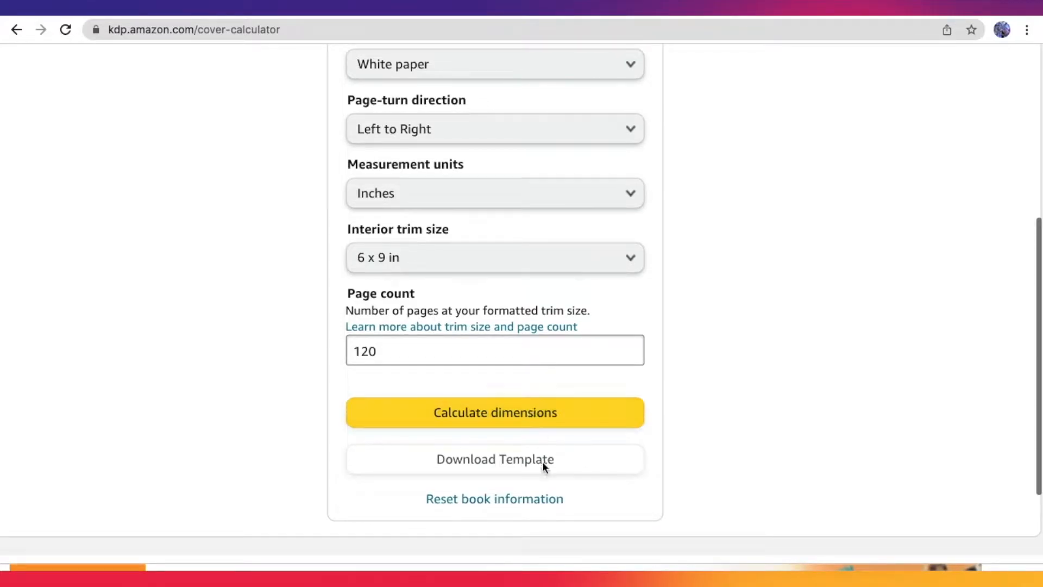
left_click(533, 412)
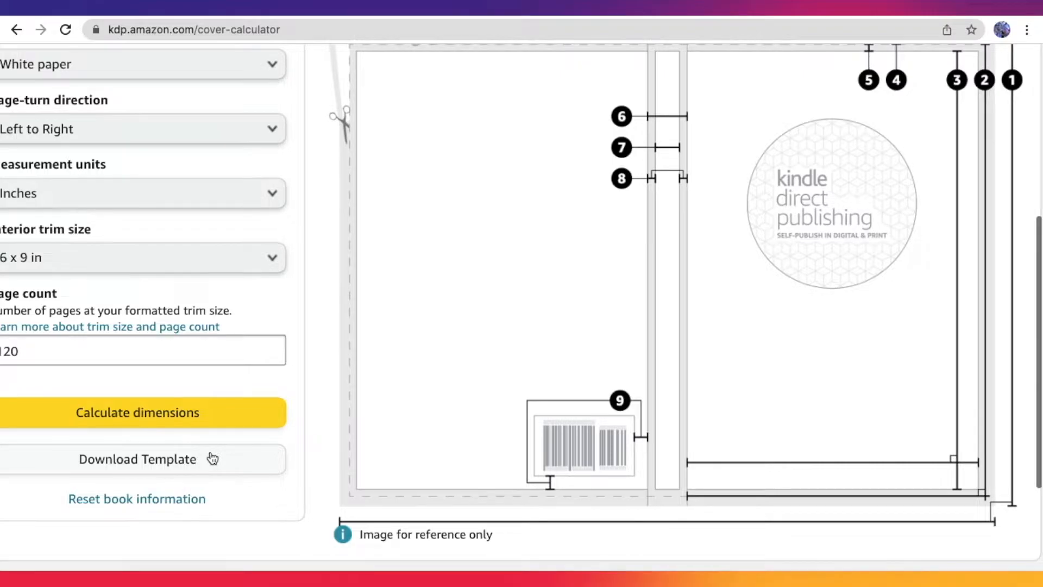
scroll(212, 458, "up", 1)
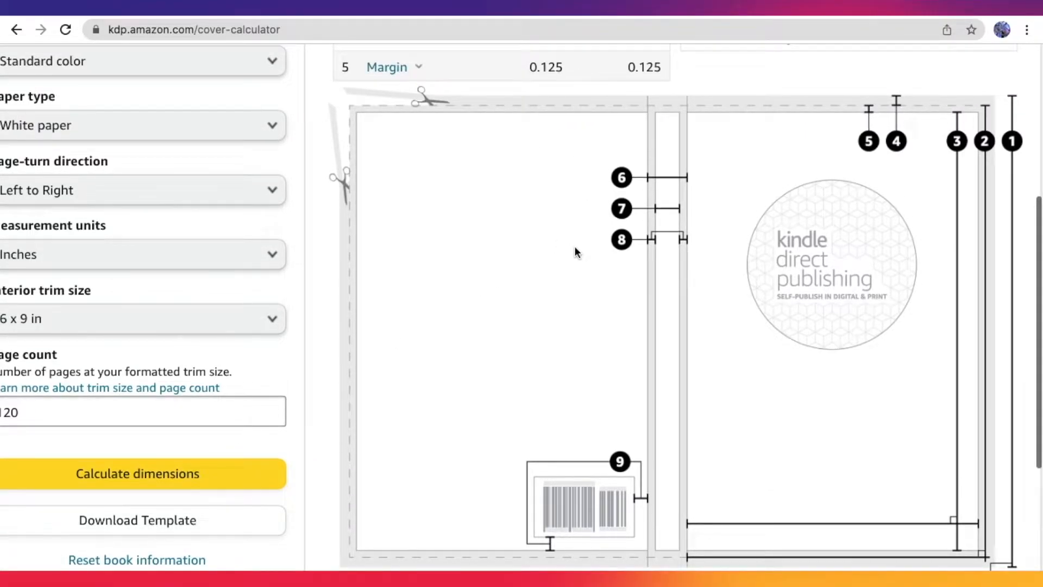
Step: Check the full cover width and height in the calculated dimensions table
scroll(629, 194, "up", 2)
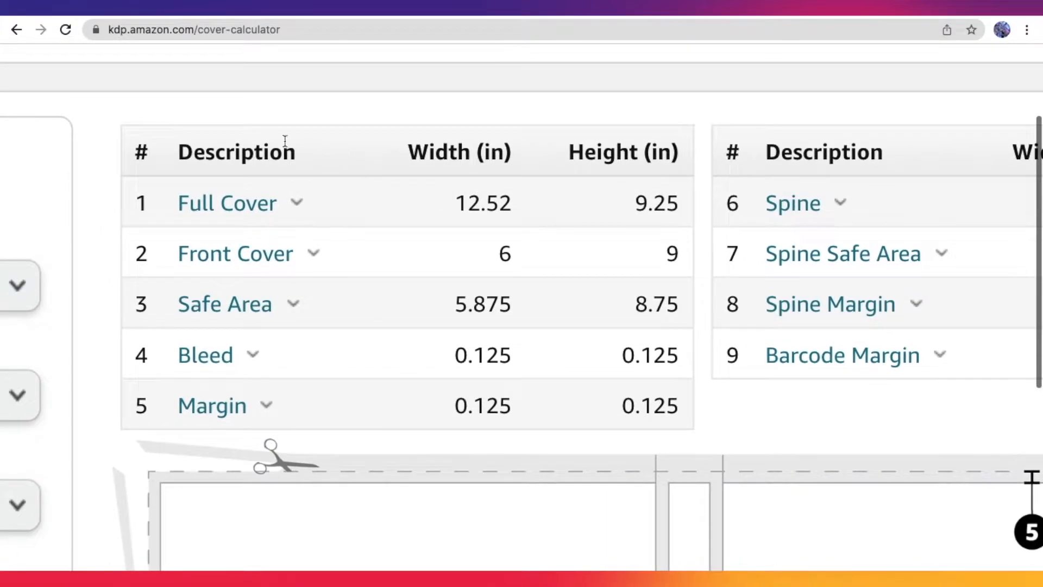
mouse_move(246, 220)
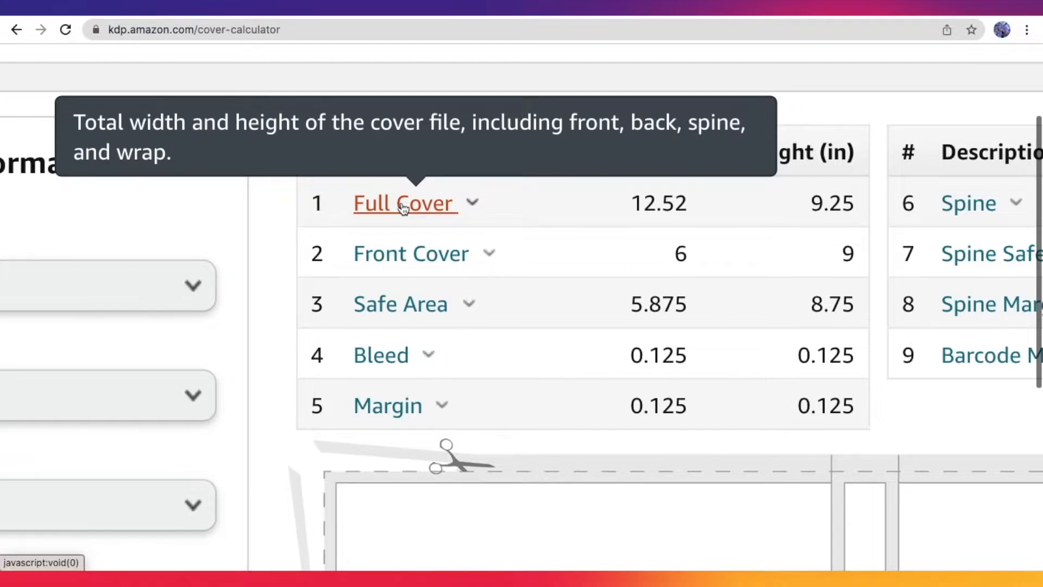
scroll(614, 201, "right", 2)
double_click(620, 202)
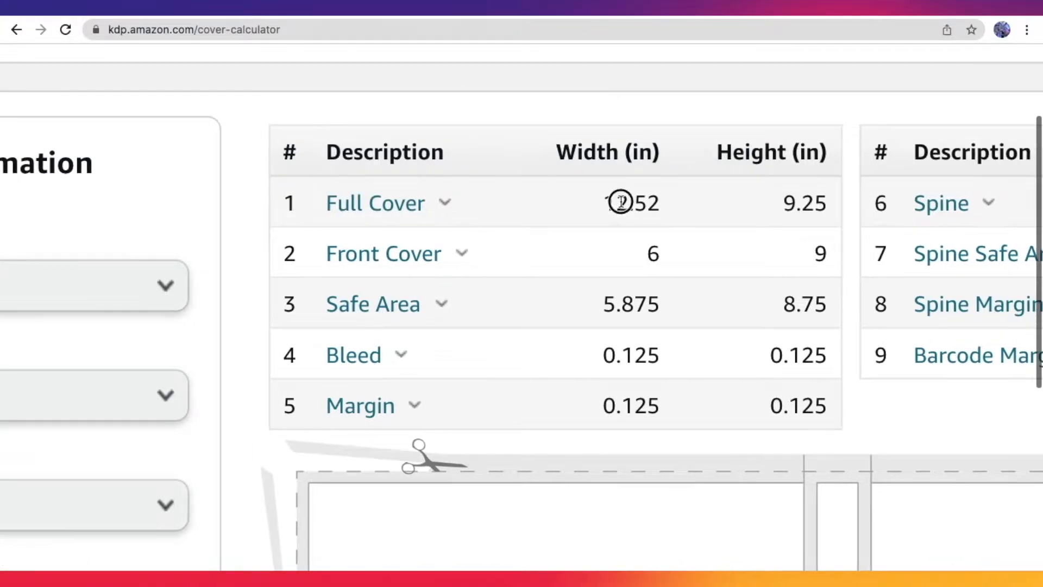
double_click(799, 197)
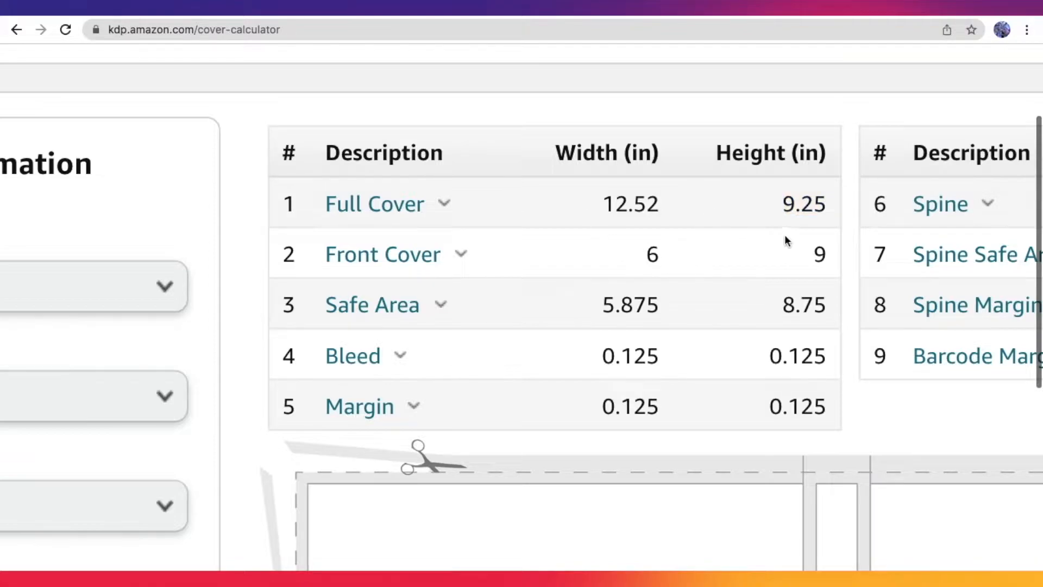
Step: Copy the full cover width of 12.52 in from the calculator into the width of Canva's custom-size design
double_click(616, 203)
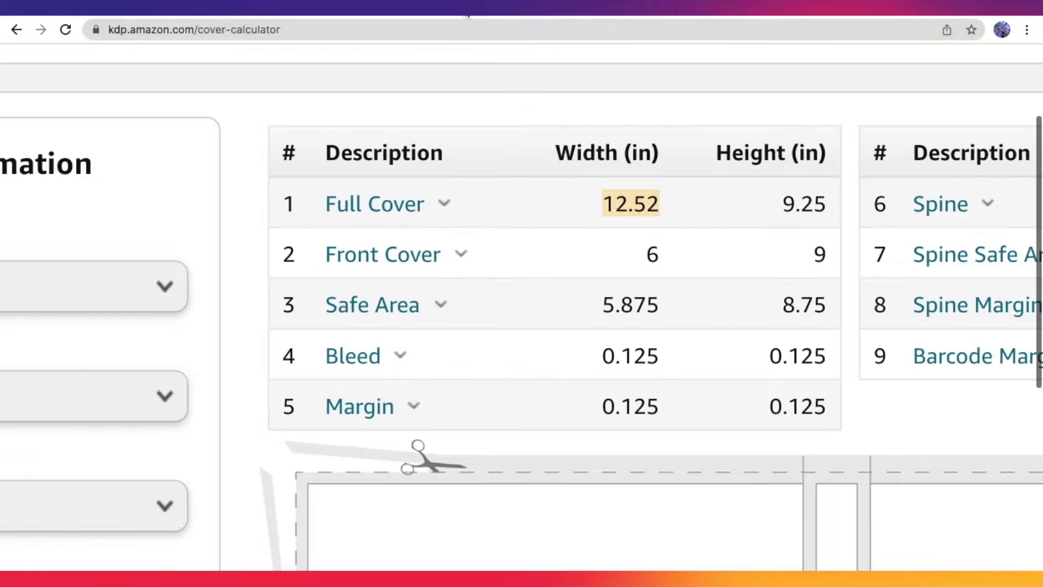
left_click(469, 15)
left_click(832, 213)
Step: Copy the full cover height of 9.25 in into Canva's custom size and create the new design
left_click(314, 15)
scroll(750, 188, "right", 2)
double_click(764, 204)
key("ctrl+c")
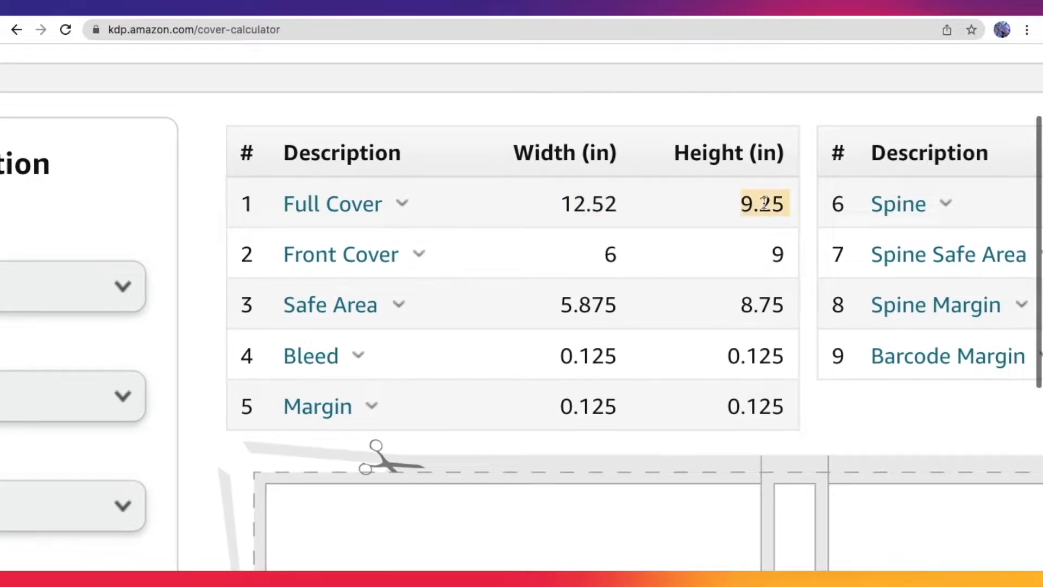
left_click(524, 17)
key("ctrl+v")
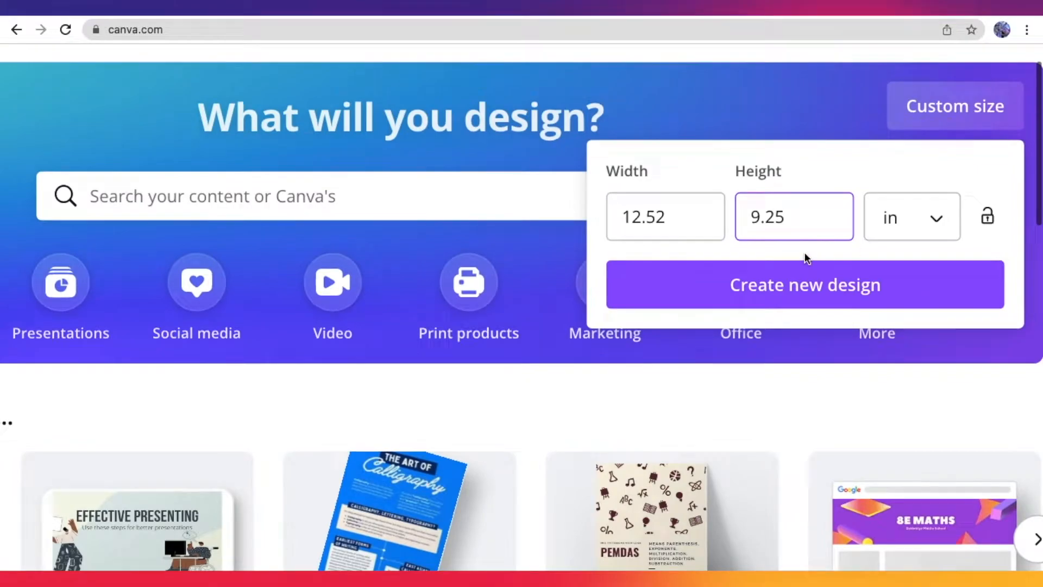
left_click(810, 274)
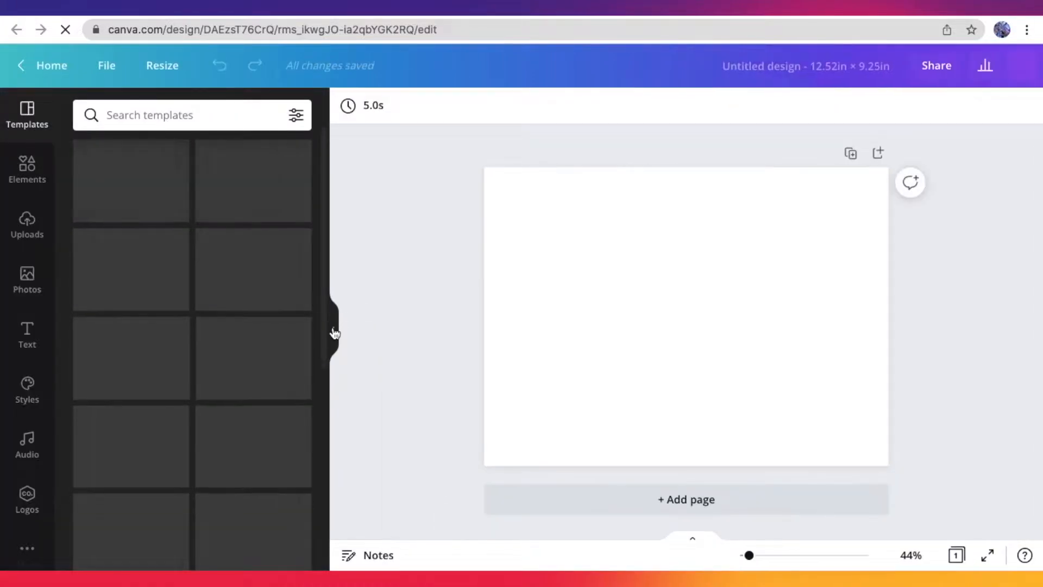
Step: Collapse the template browser and rename the untitled design as BOOK COVER
left_click(334, 332)
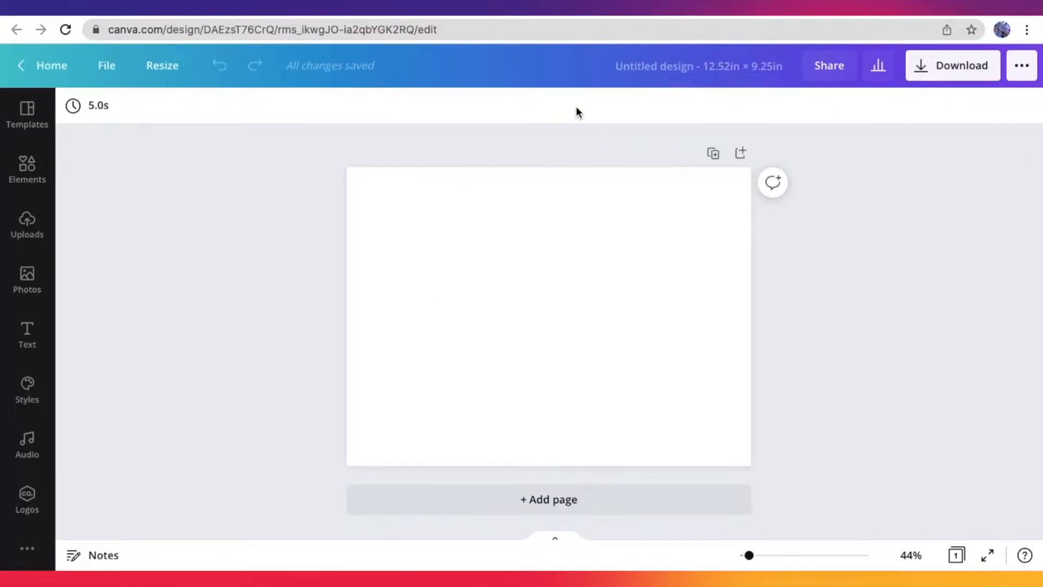
left_click(655, 80)
type("BO")
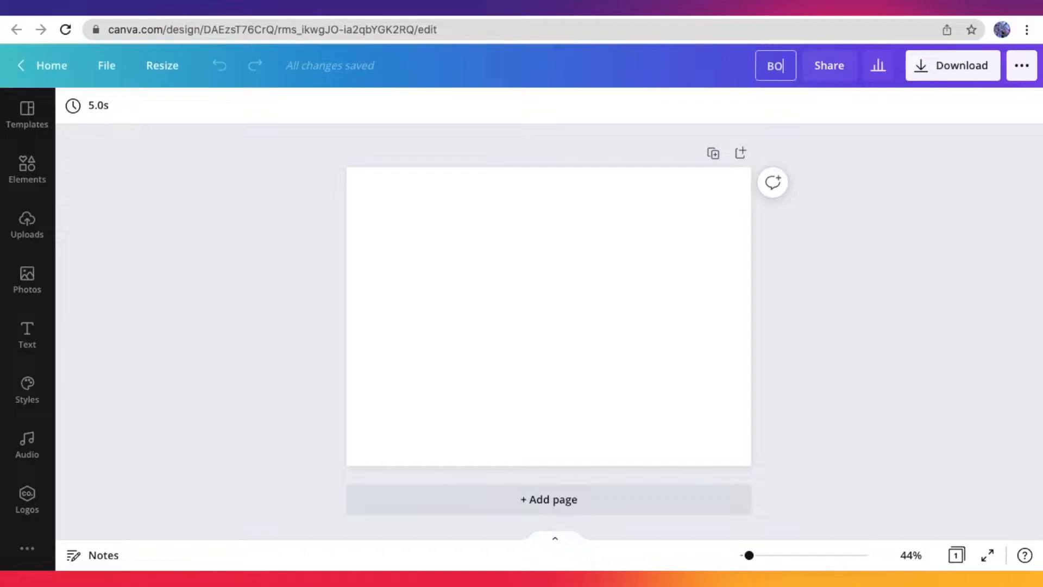
type("OK COVER")
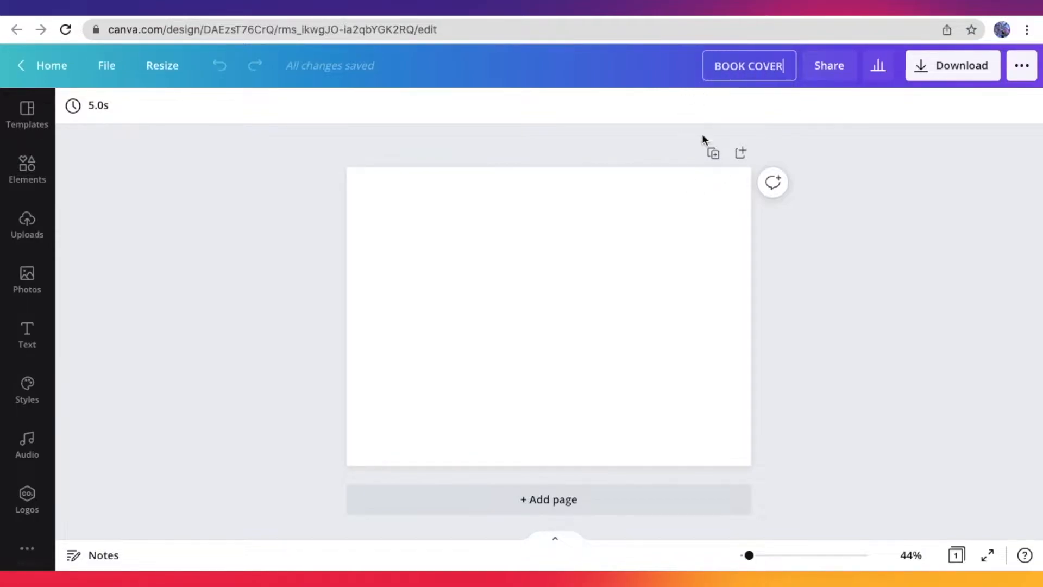
left_click(556, 193)
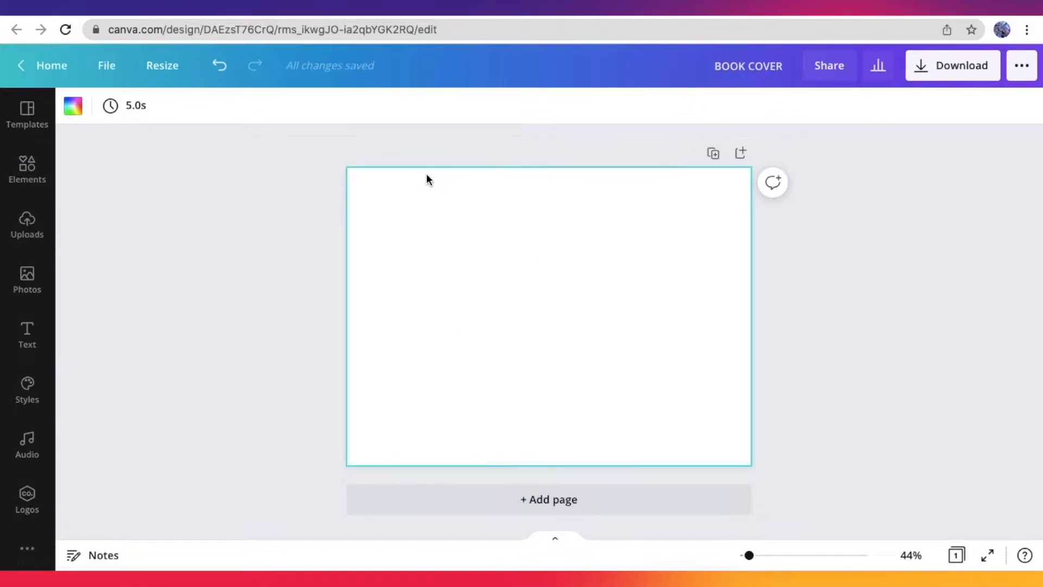
left_click(380, 141)
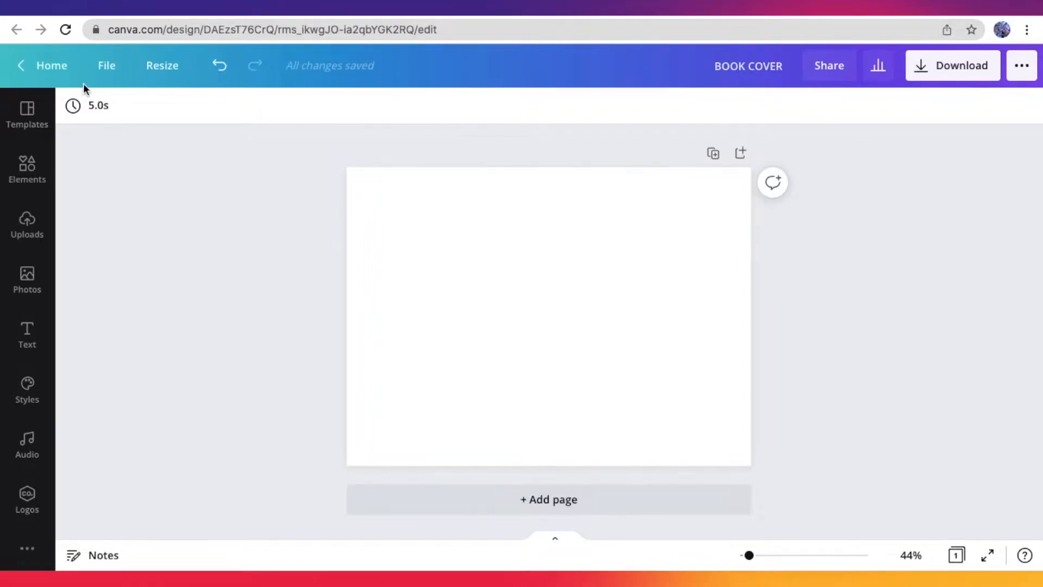
Step: Place the KDP paperback cover template image on the blank page and enlarge it to fill the whole page
left_click_drag(36, 21, 522, 302)
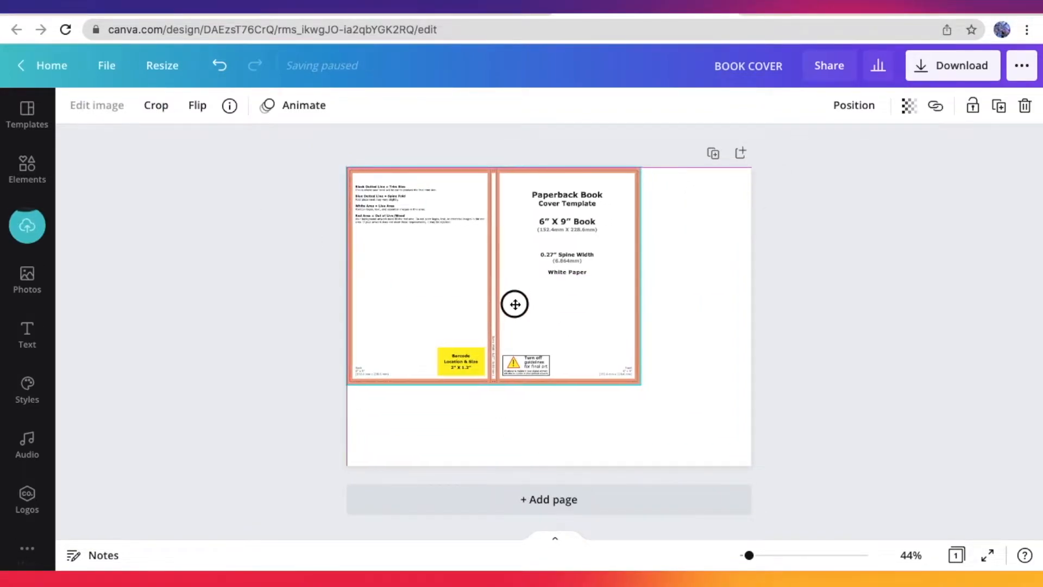
left_click_drag(749, 555, 753, 555)
left_click_drag(661, 407, 810, 513)
left_click(881, 433)
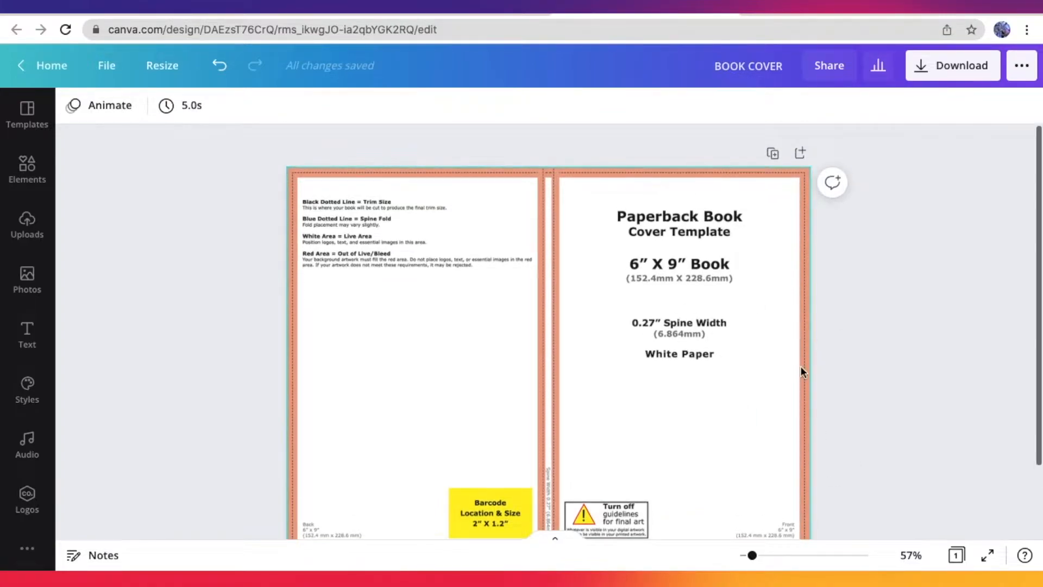
scroll(794, 374, "down", 1)
scroll(790, 382, "down", 1)
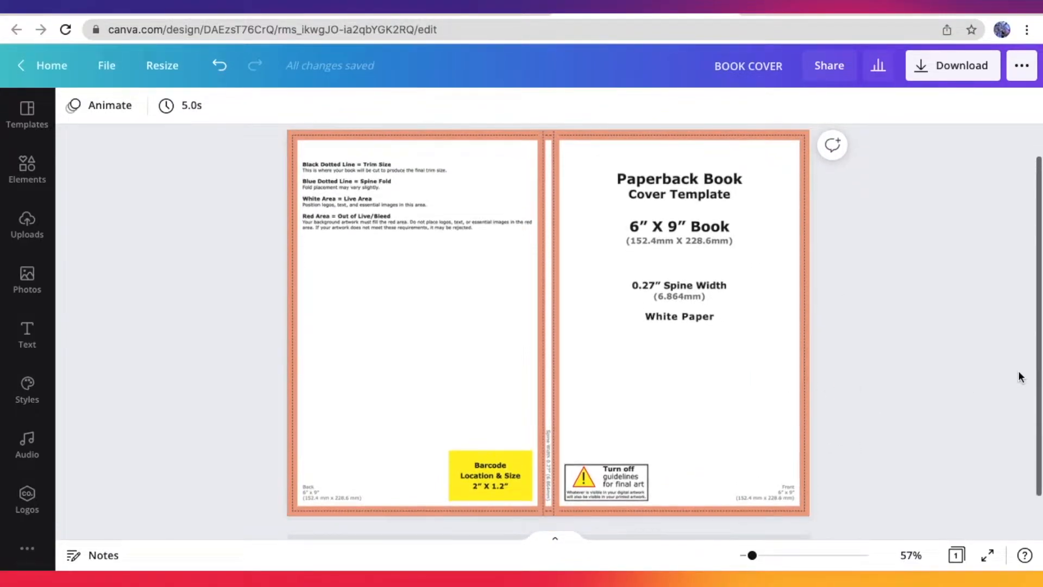
Step: Make the cover template image semi-transparent and deselect it
left_click(742, 275)
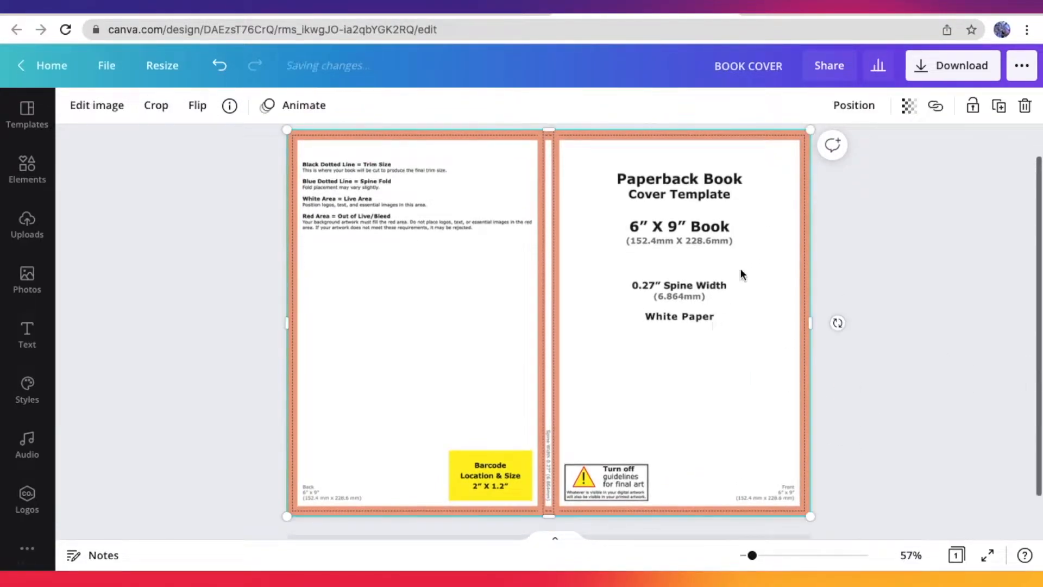
left_click(908, 105)
mouse_move(814, 152)
left_mouse_down()
mouse_move(790, 151)
mouse_move(806, 155)
left_mouse_up()
left_click(953, 276)
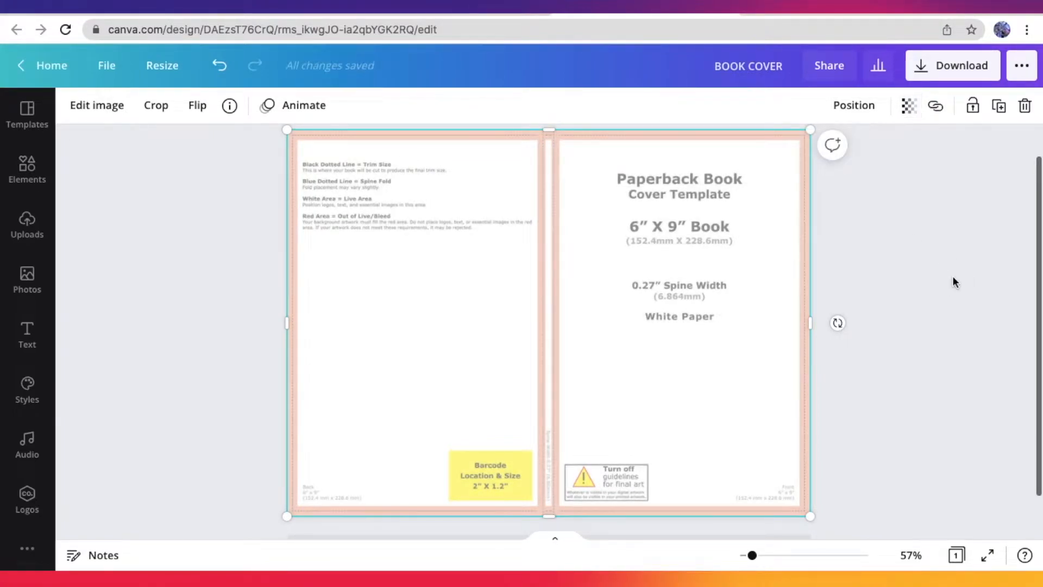
left_click(953, 275)
scroll(761, 375, "up", 1)
scroll(747, 397, "up", 1)
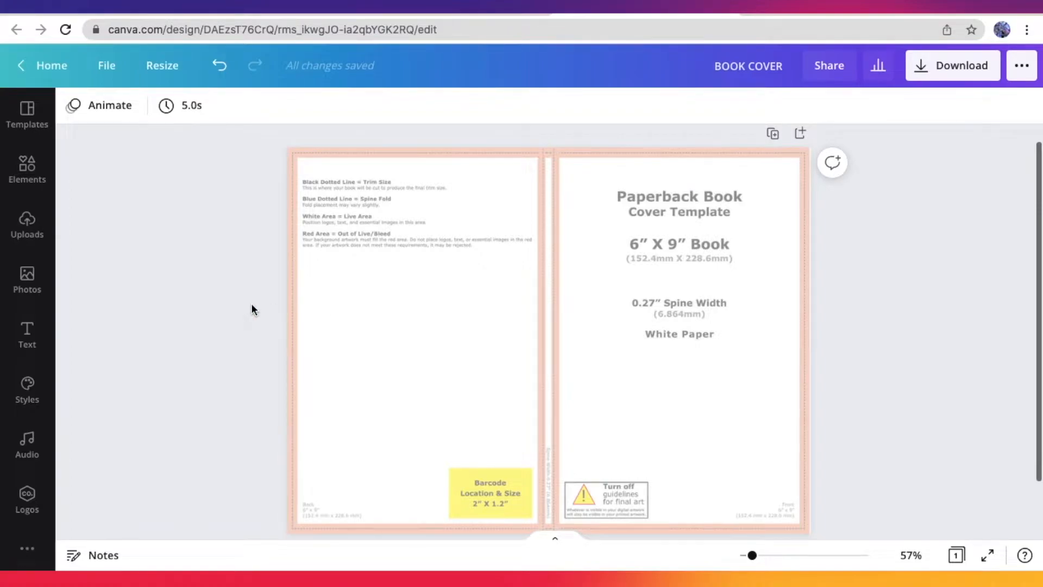
scroll(251, 309, "down", 1)
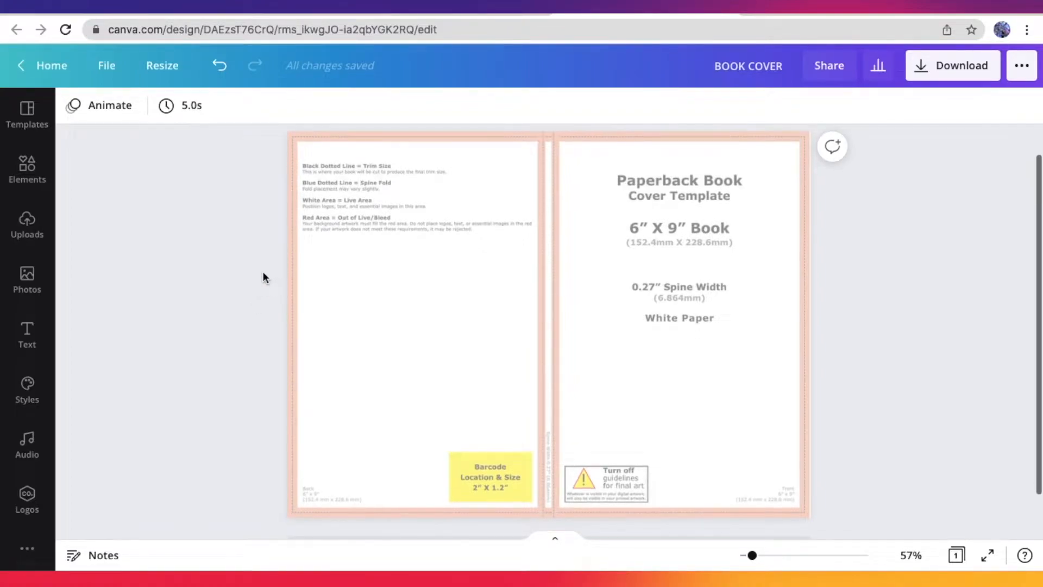
scroll(263, 276, "up", 2)
scroll(263, 277, "down", 1)
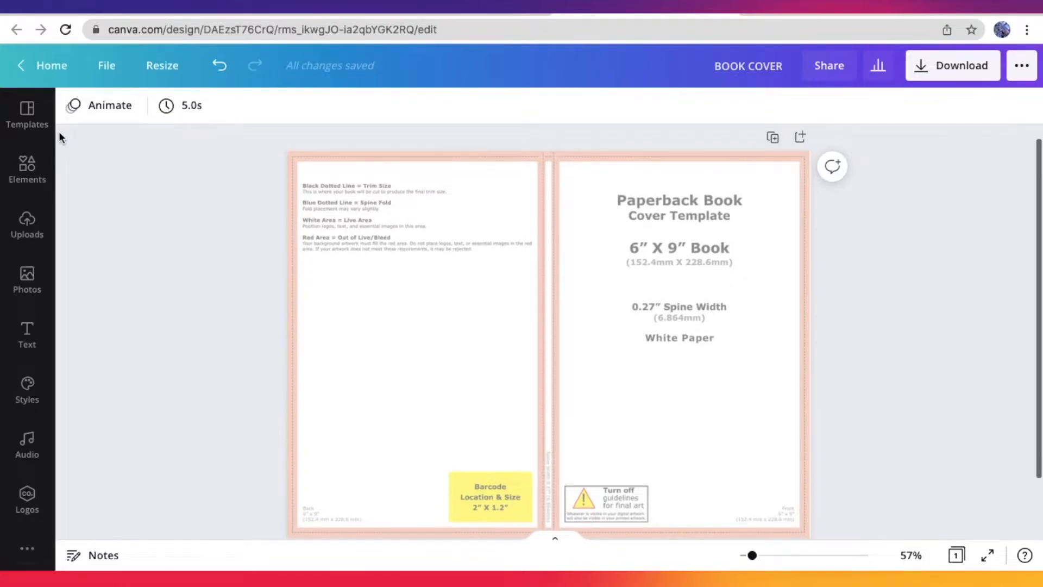
Step: Search Canva's elements for "minimalist background"
left_click(33, 184)
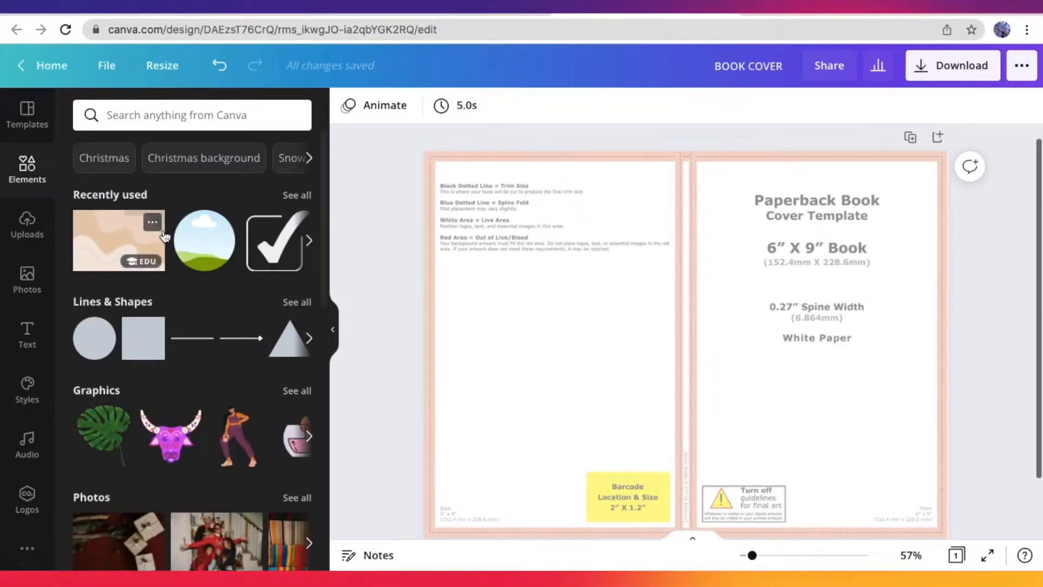
left_click(201, 111)
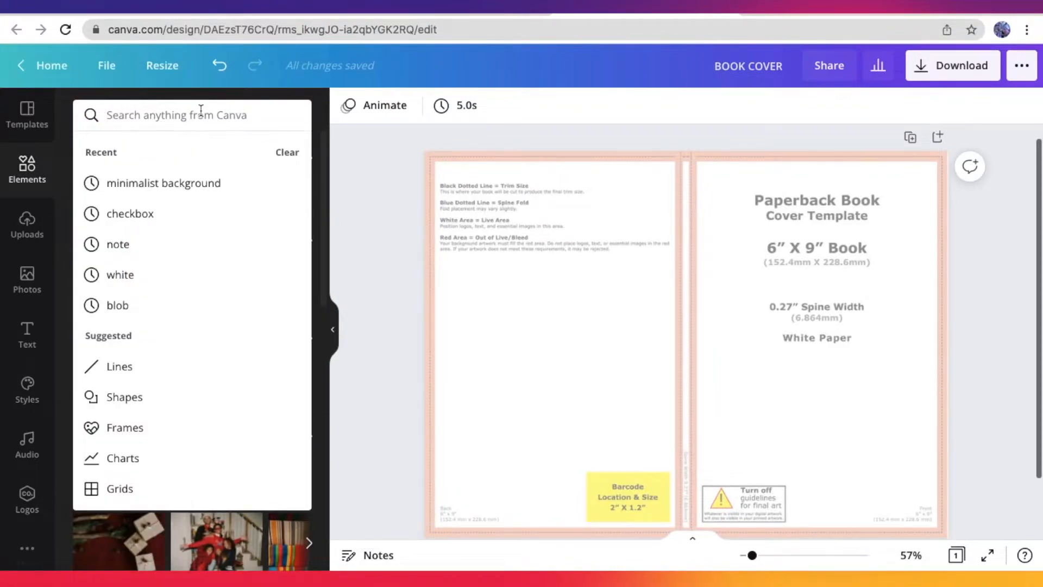
type("mini")
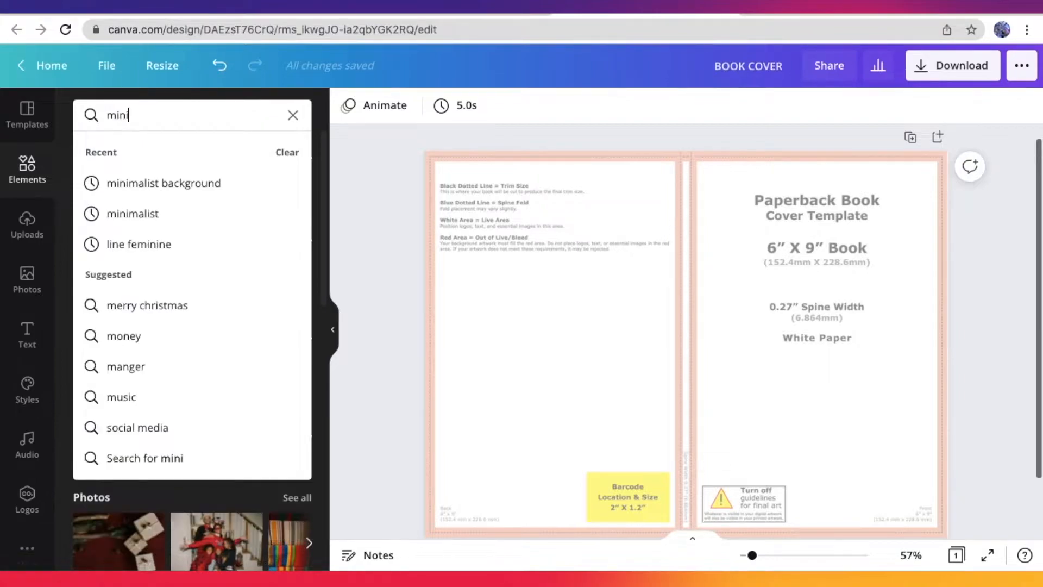
type("malist backgro")
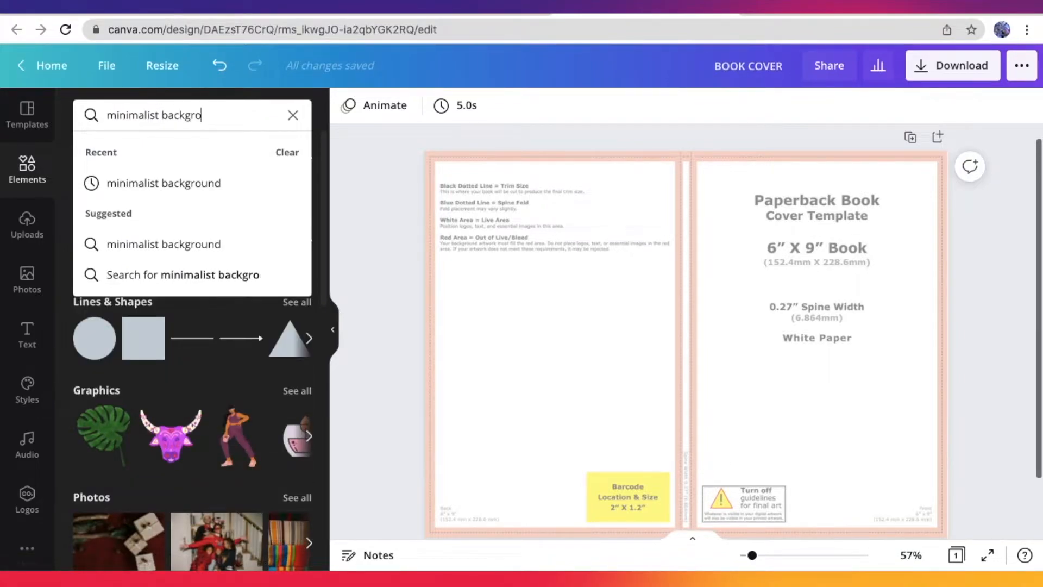
type("und")
key("Return")
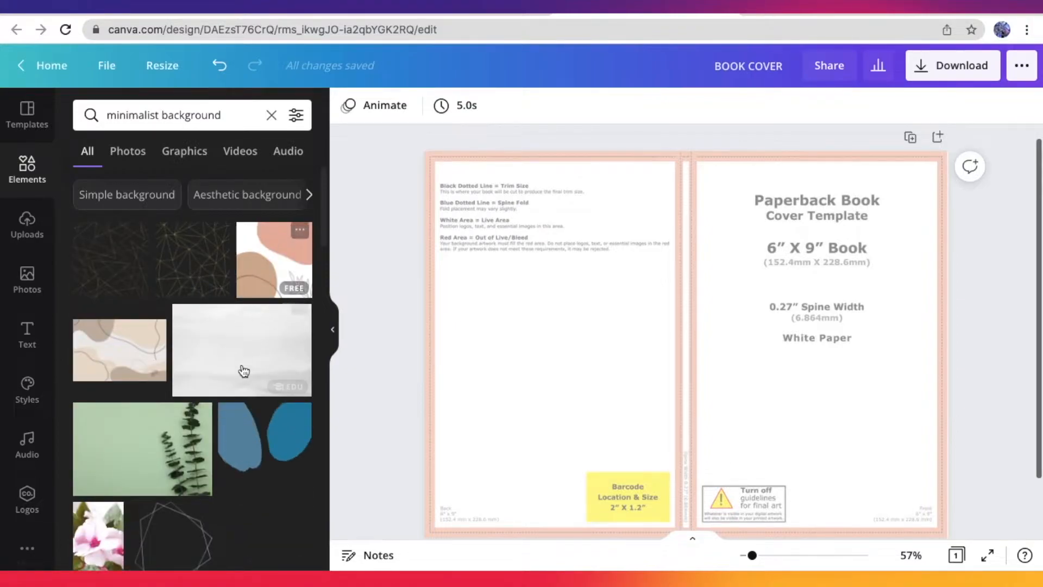
Step: Limit the minimalist background results to graphics and browse them for a suitable cover background
scroll(239, 368, "down", 1)
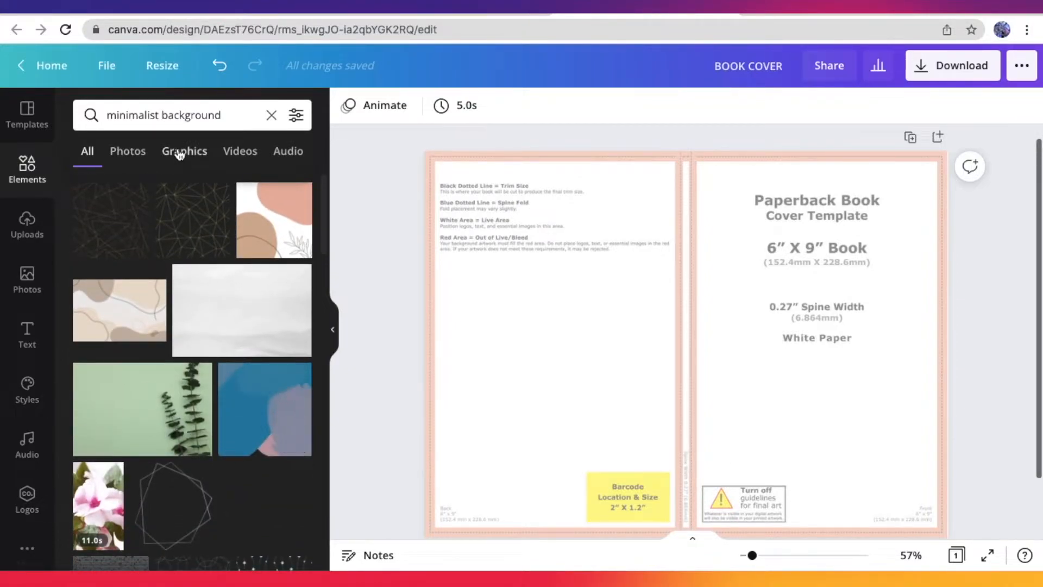
left_click(182, 151)
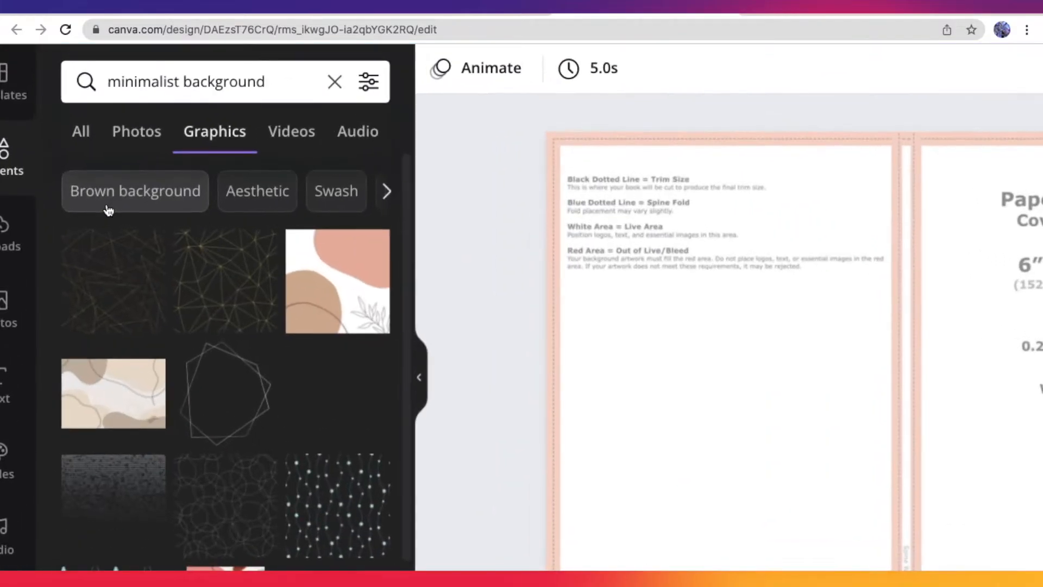
scroll(128, 301, "down", 3)
scroll(222, 447, "down", 7)
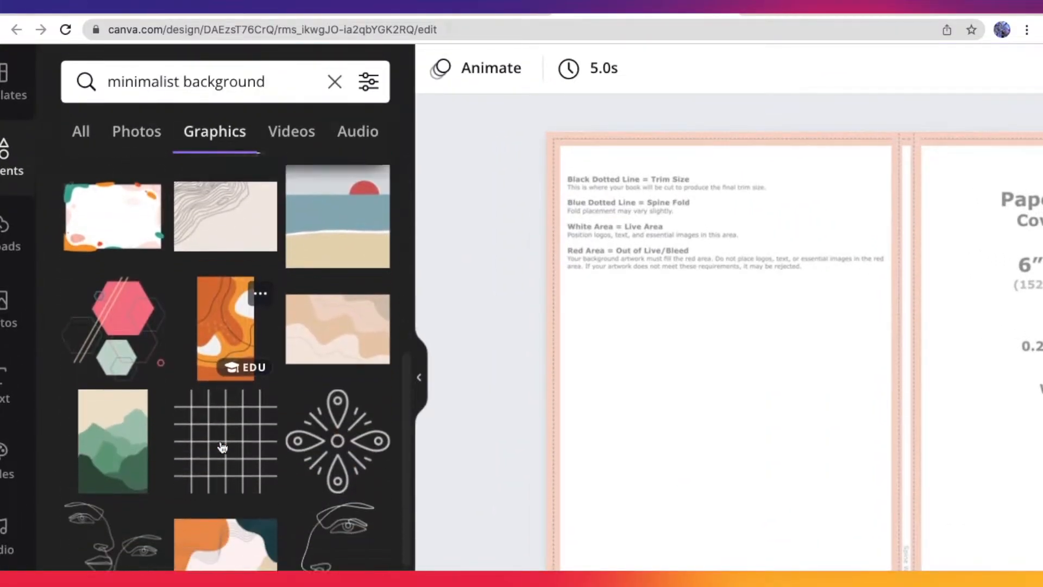
scroll(192, 315, "down", 8)
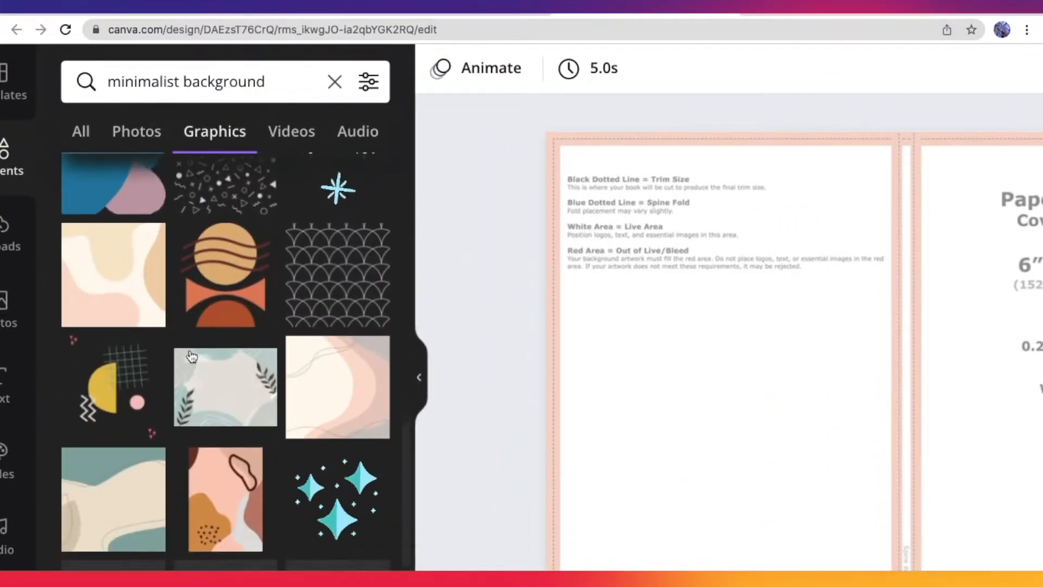
scroll(196, 244, "down", 1)
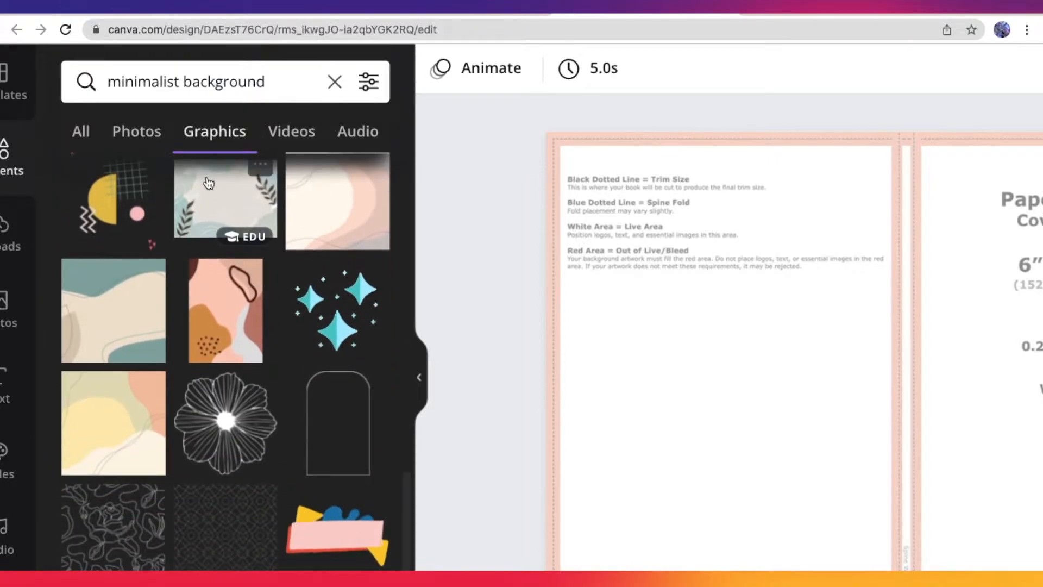
scroll(214, 226, "down", 5)
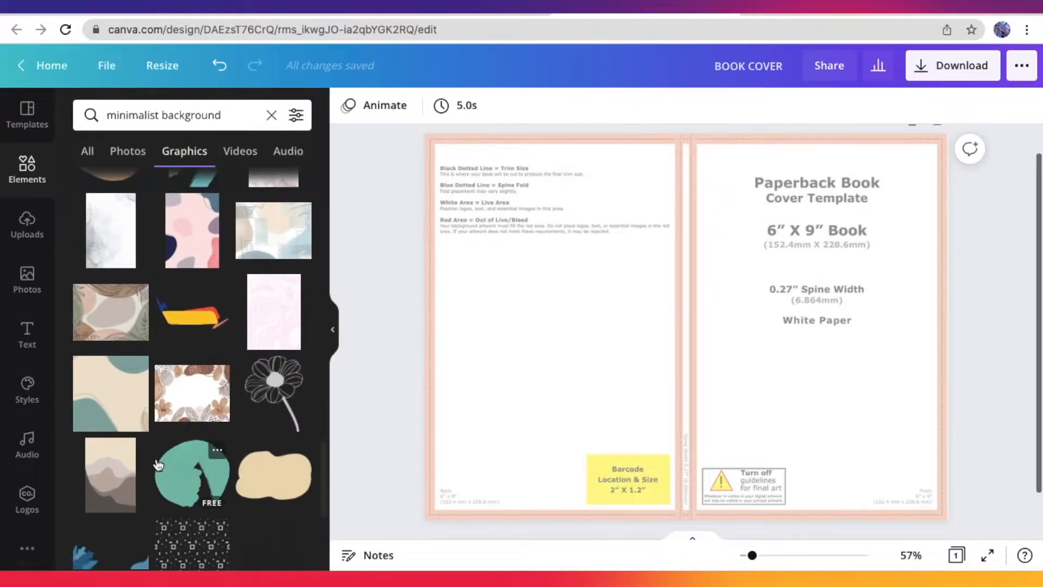
scroll(158, 394, "down", 5)
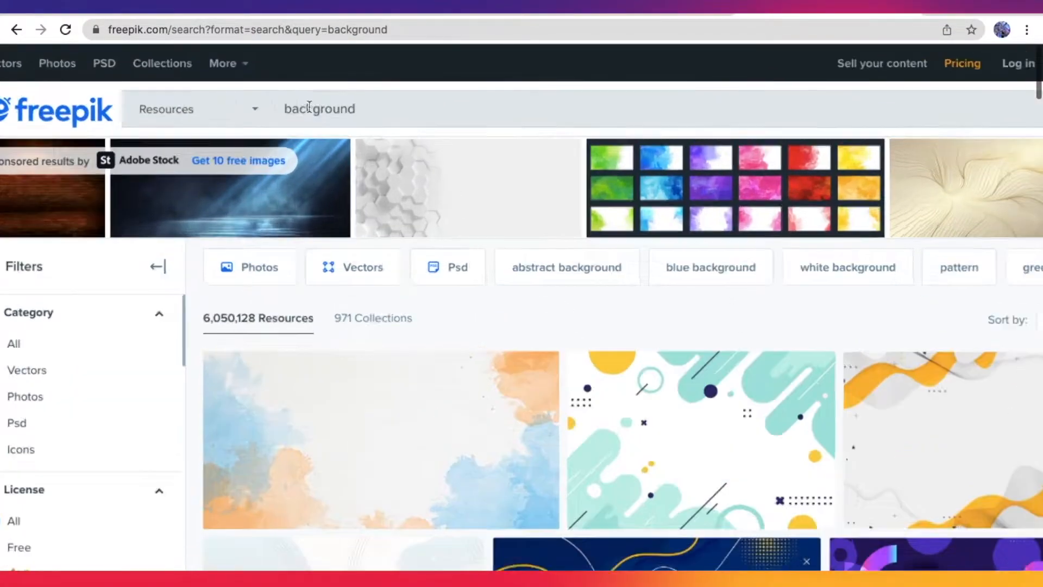
Step: Switch to Freepik and browse its search results for "background" for alternative cover artwork
scroll(526, 417, "down", 5)
scroll(526, 418, "down", 9)
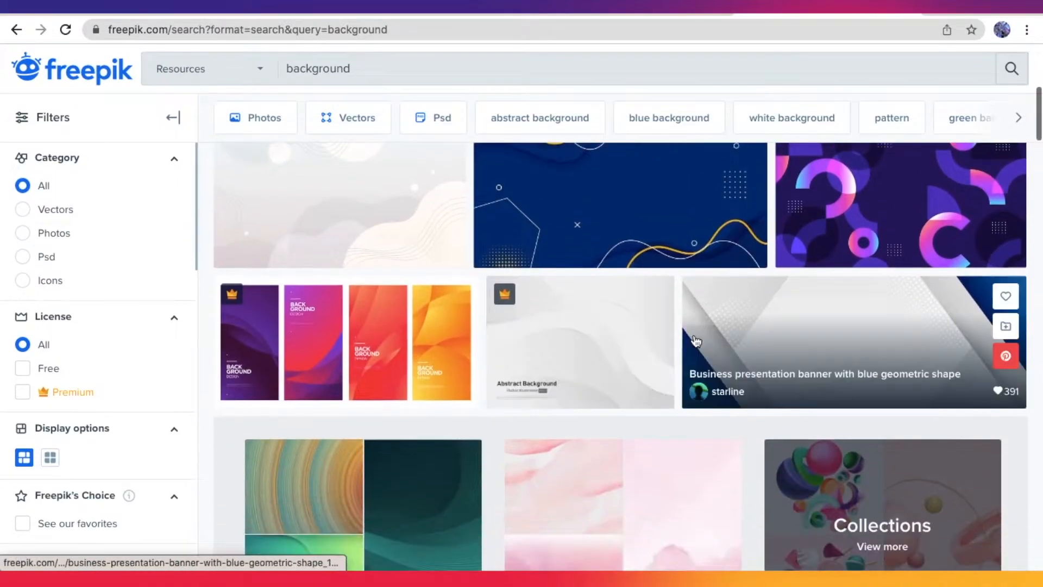
scroll(640, 508, "down", 8)
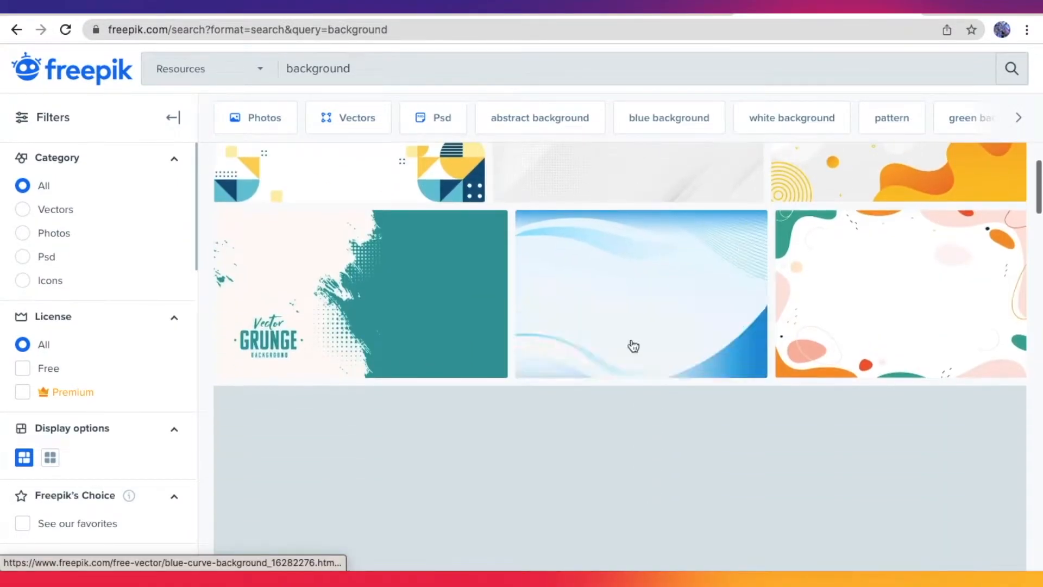
Step: Look further through Freepik's background results for artwork that could suit the book cover
scroll(662, 434, "down", 8)
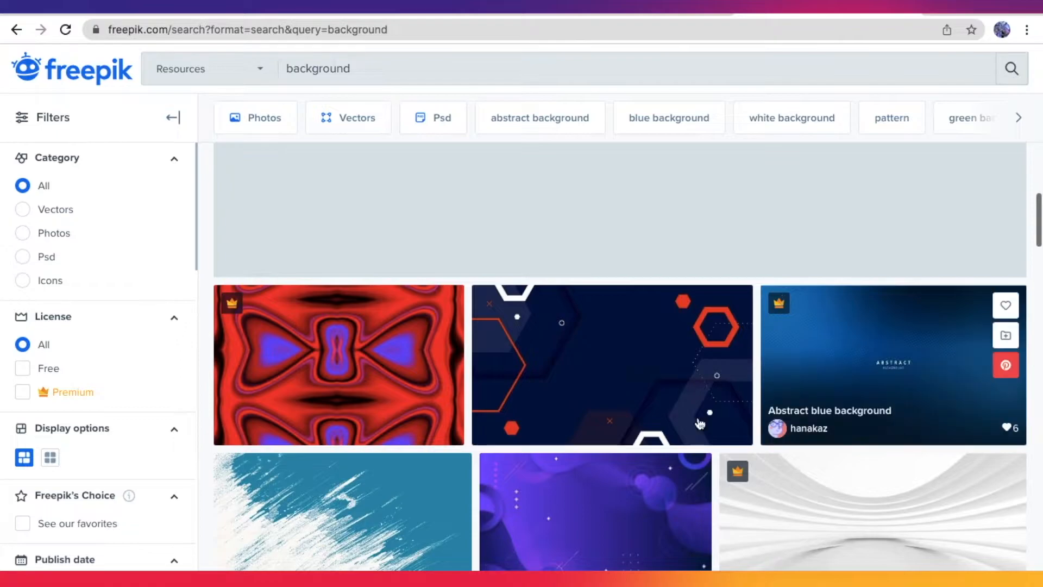
scroll(663, 433, "down", 6)
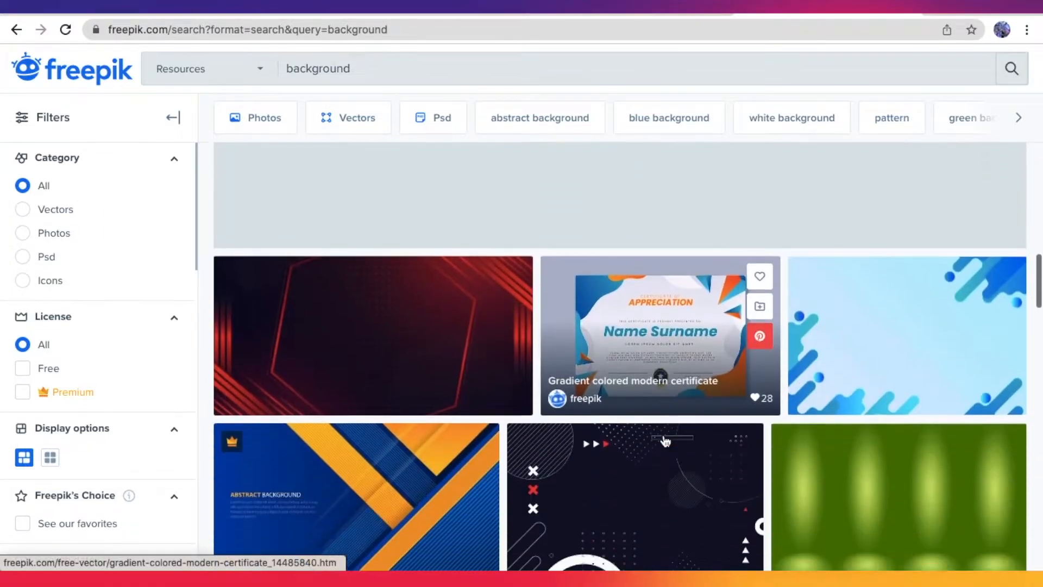
scroll(734, 422, "down", 11)
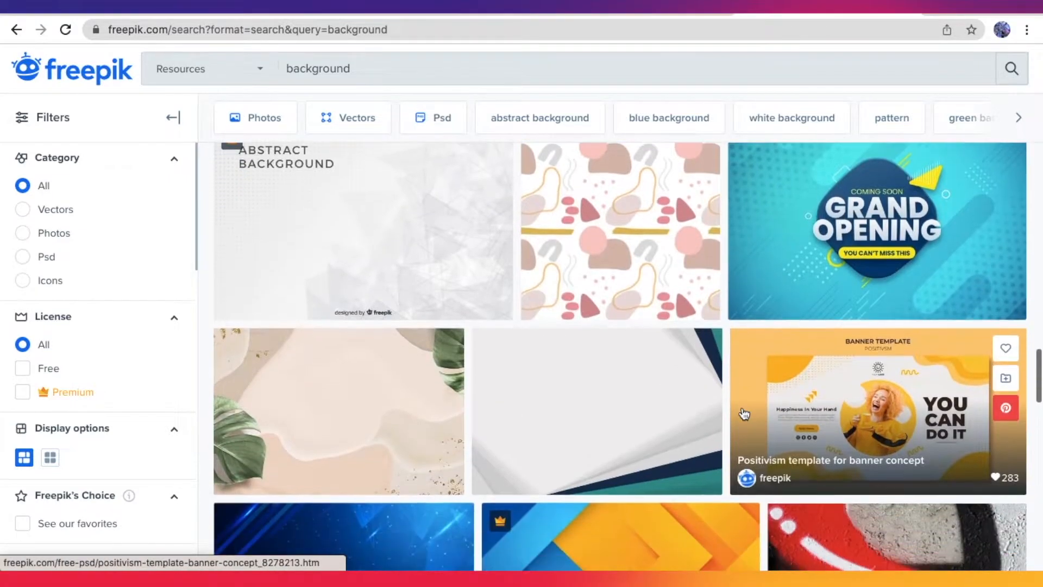
scroll(571, 478, "down", 8)
scroll(592, 512, "down", 2)
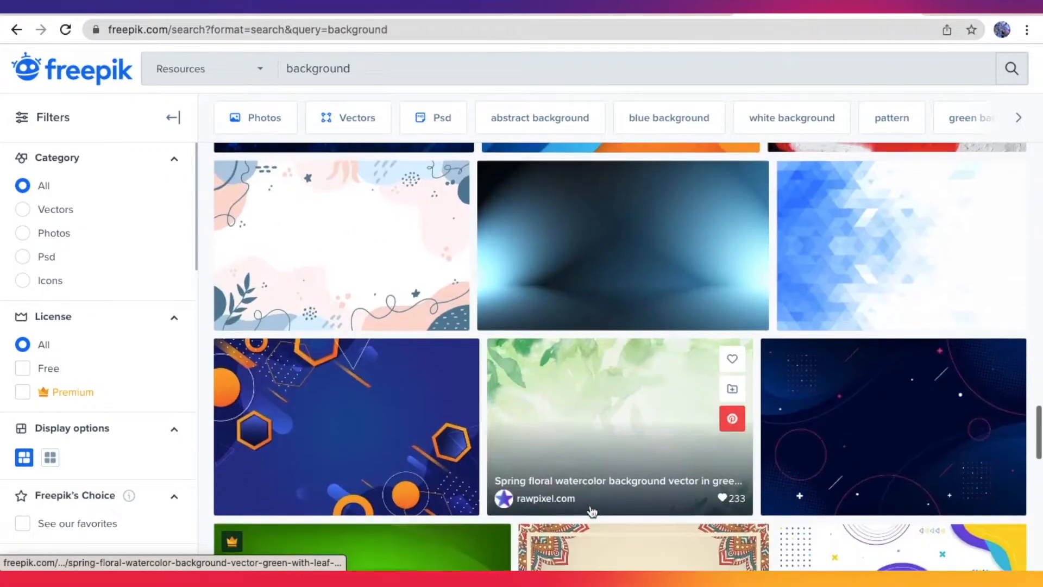
scroll(671, 431, "down", 6)
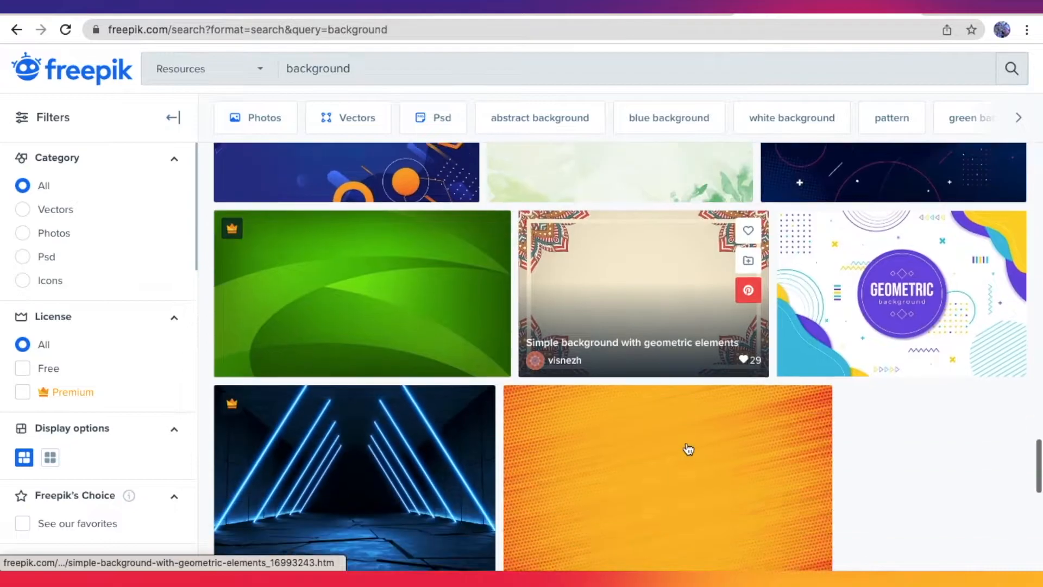
scroll(836, 423, "down", 3)
scroll(837, 423, "up", 15)
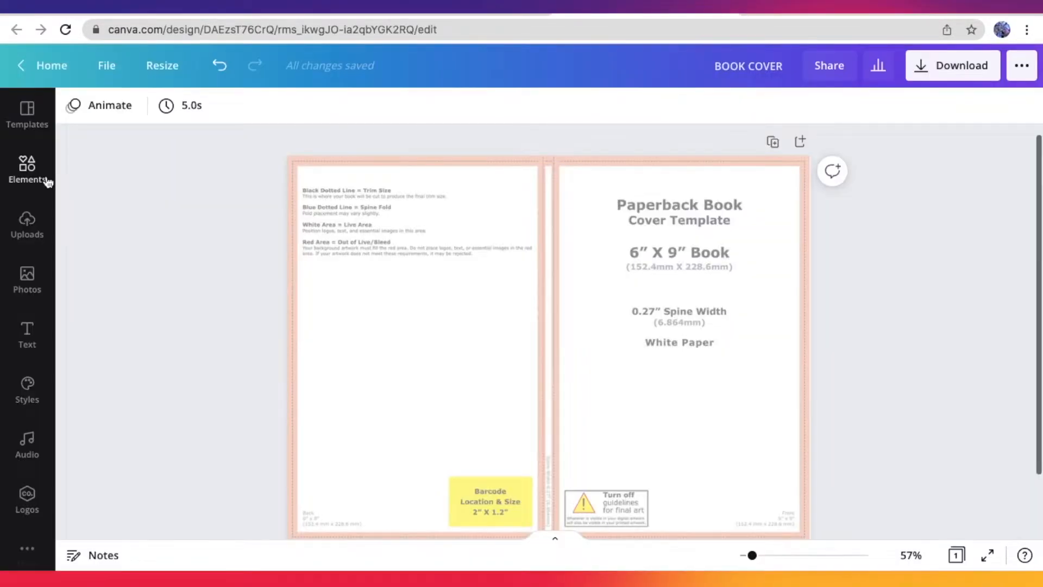
Step: Return to the Canva cover and insert the beige and peach wavy-line graphic from the minimalist background results
left_click(27, 170)
scroll(121, 274, "down", 10)
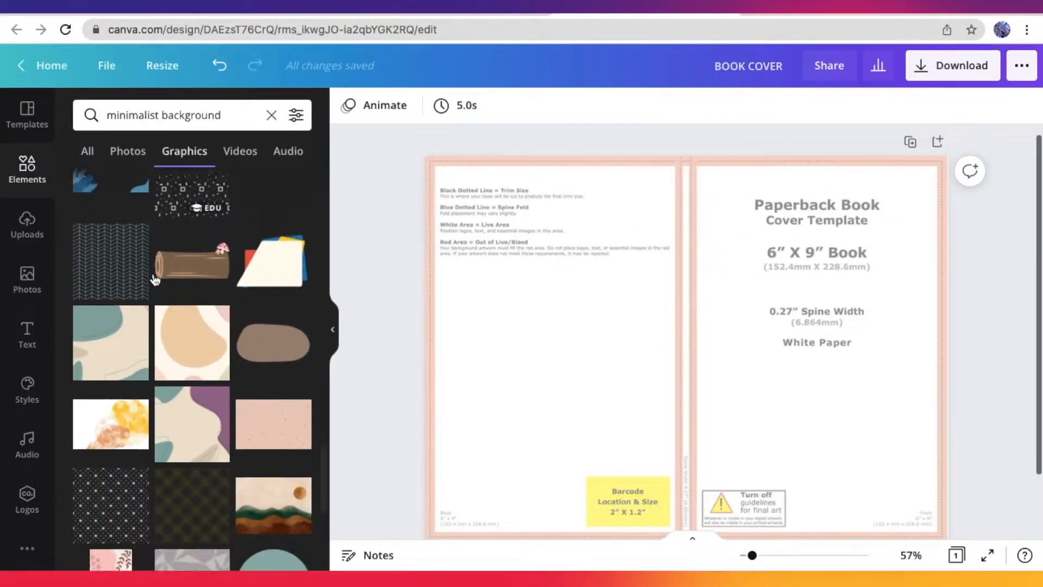
scroll(155, 280, "up", 7)
scroll(156, 282, "down", 6)
scroll(205, 443, "up", 1)
scroll(228, 401, "down", 2)
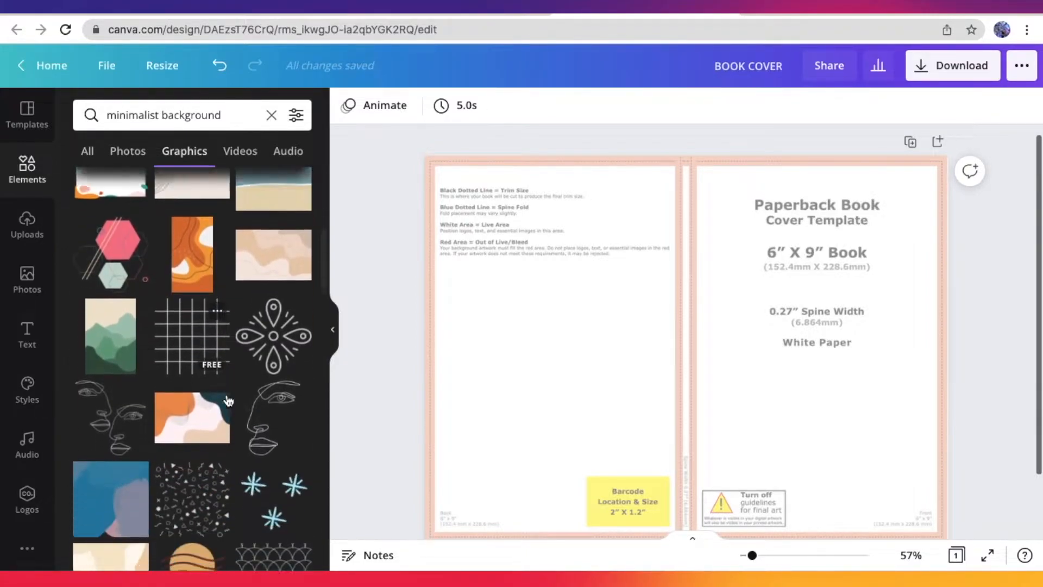
scroll(251, 333, "up", 1)
left_click(272, 290)
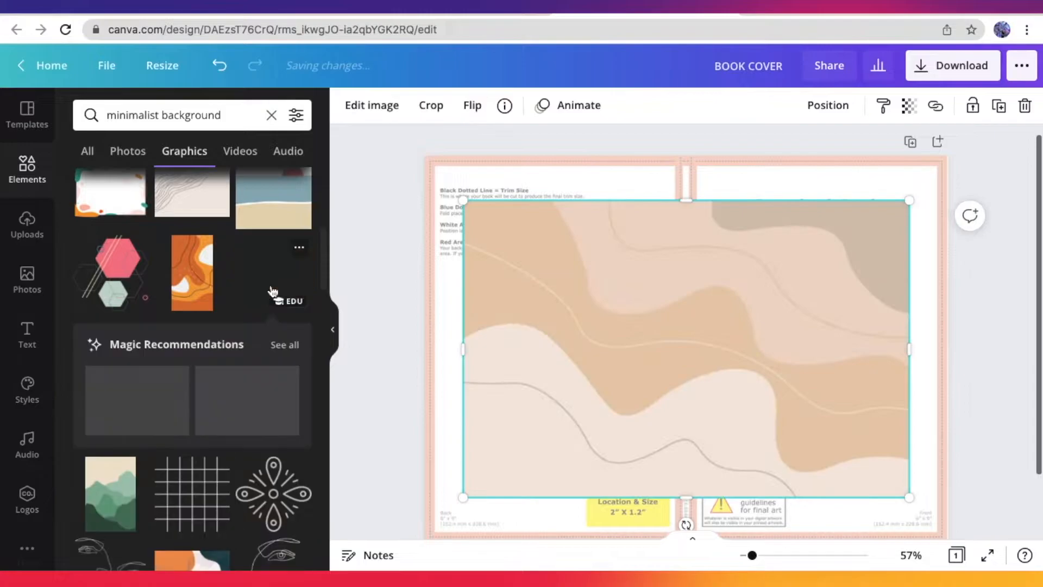
left_click(335, 333)
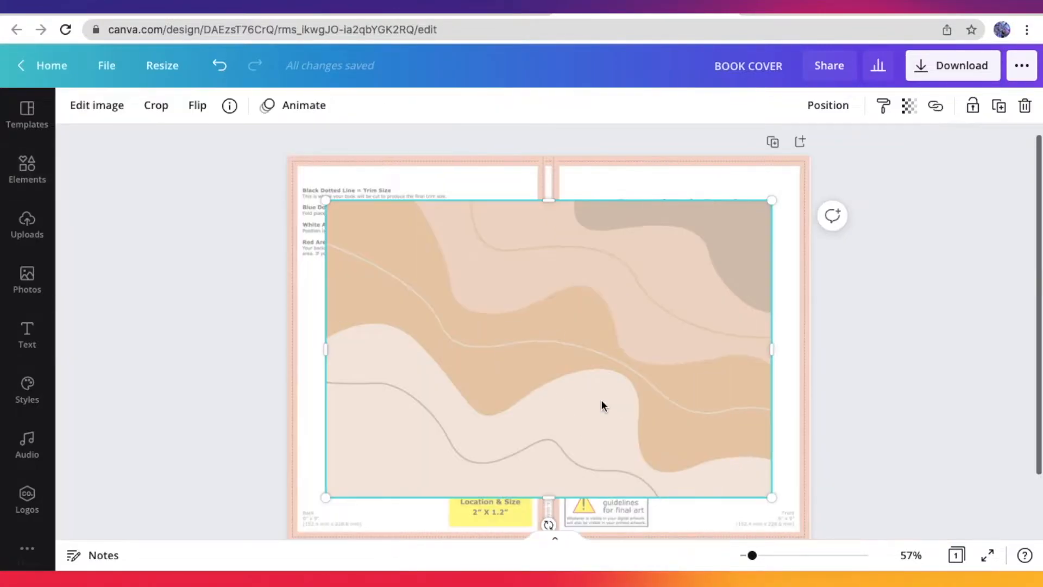
Step: Align the wavy graphic with the page's upper-left corner, enlarge it to fill the cover as its background, and duplicate the page
left_click_drag(601, 402, 567, 357)
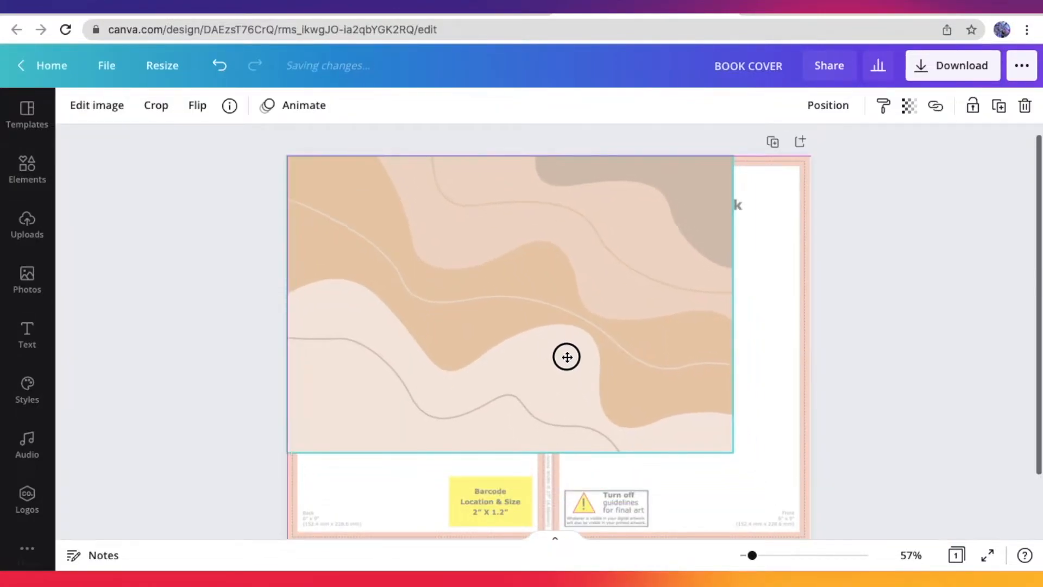
left_click_drag(732, 452, 866, 554)
scroll(859, 413, "down", 2)
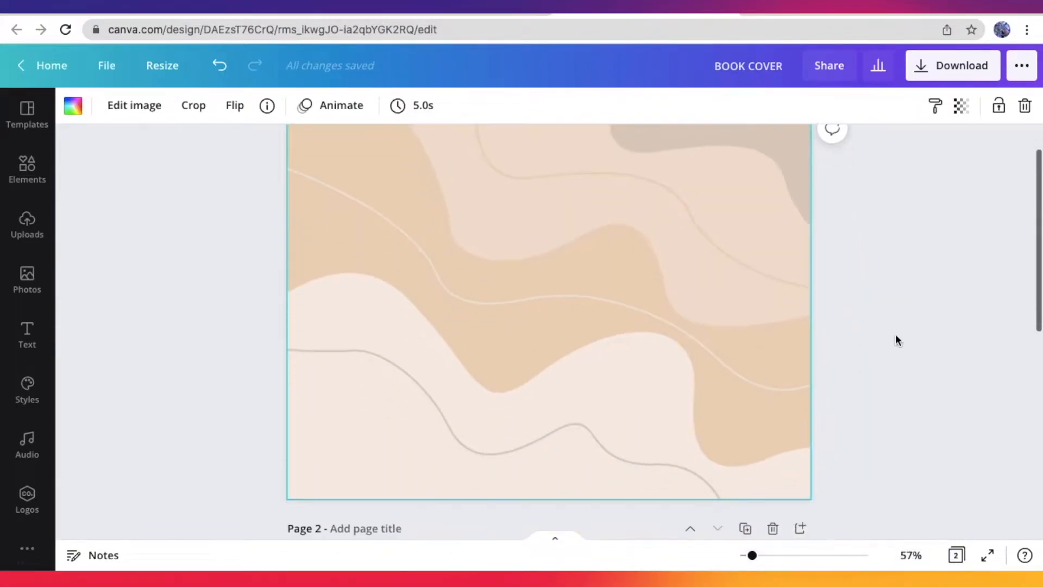
Step: Undo the removal of the template overlay from page 1 and delete that overlay again
left_click(896, 336)
scroll(896, 336, "down", 6)
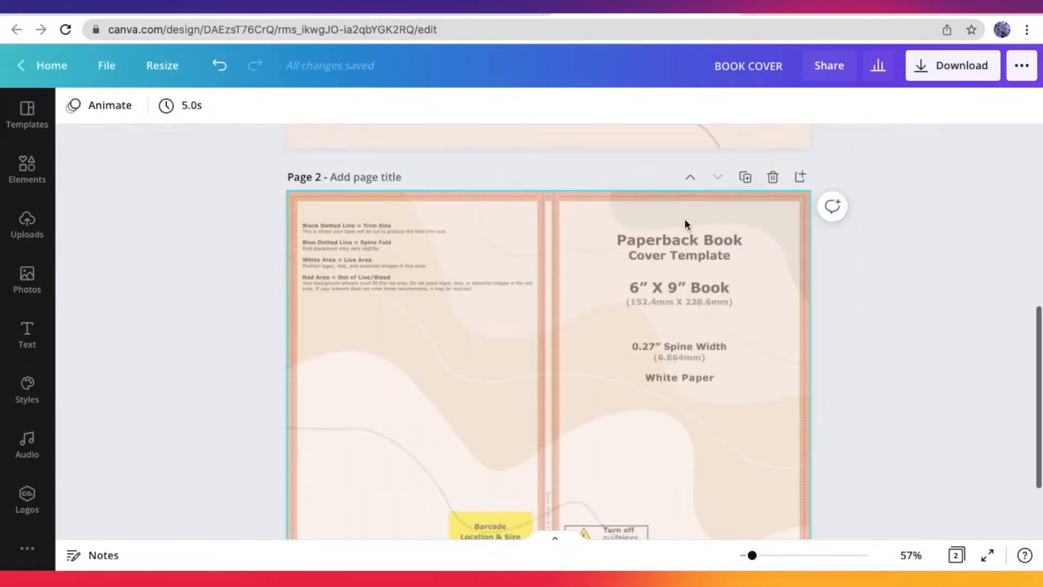
scroll(732, 331, "up", 7)
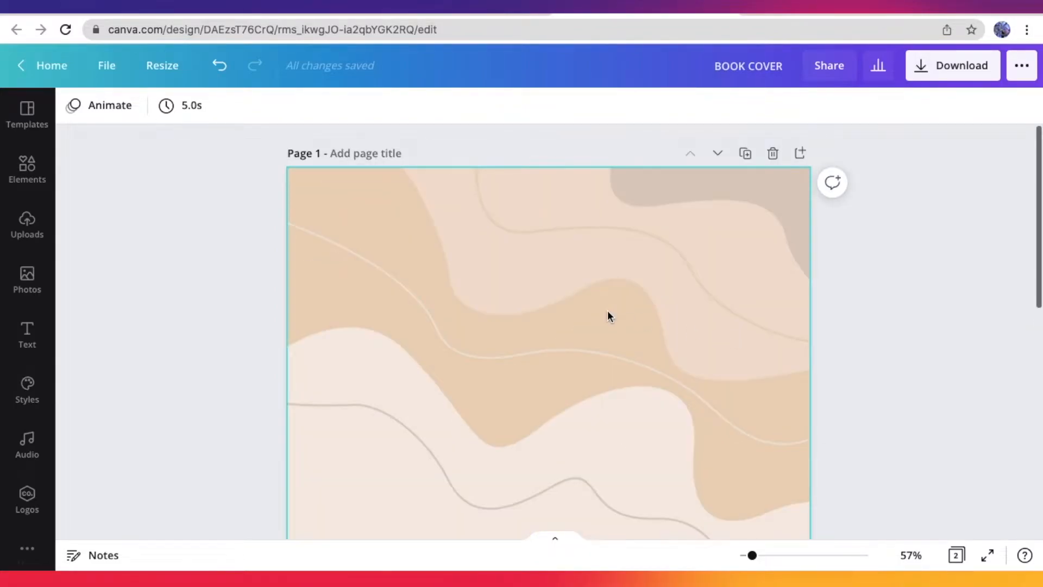
key("ctrl+z")
left_click(607, 311)
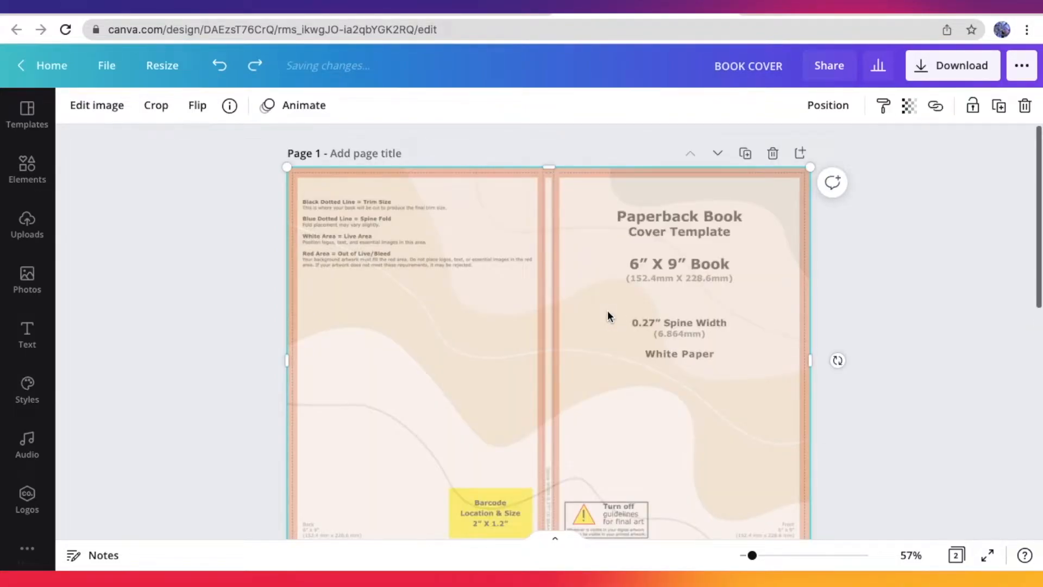
key("Delete")
Step: Add a square shape to page 2, over the background and template overlay
scroll(608, 311, "down", 5)
scroll(575, 328, "up", 3)
scroll(576, 328, "down", 2)
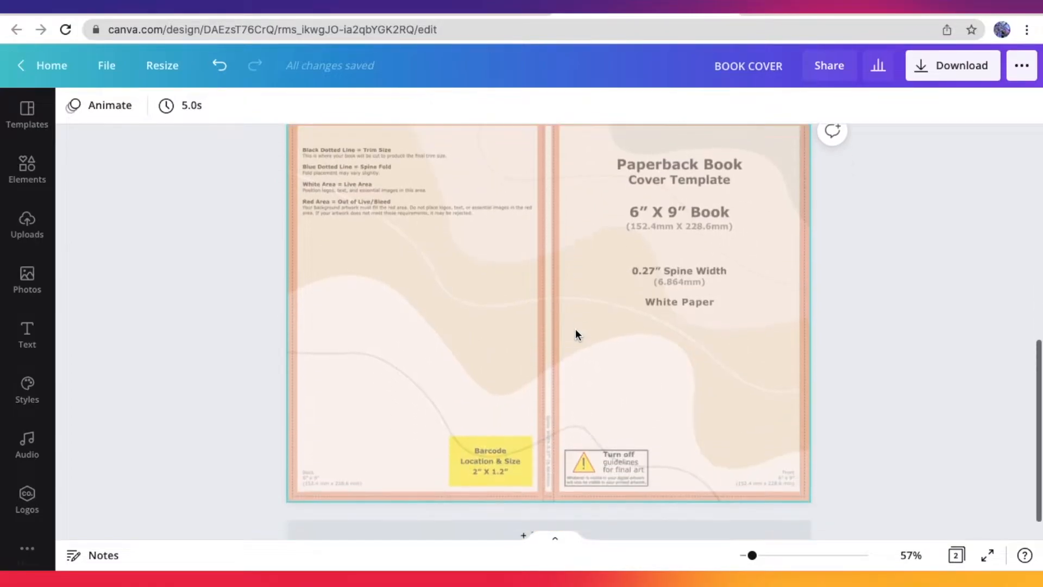
scroll(214, 354, "up", 1)
scroll(215, 361, "down", 1)
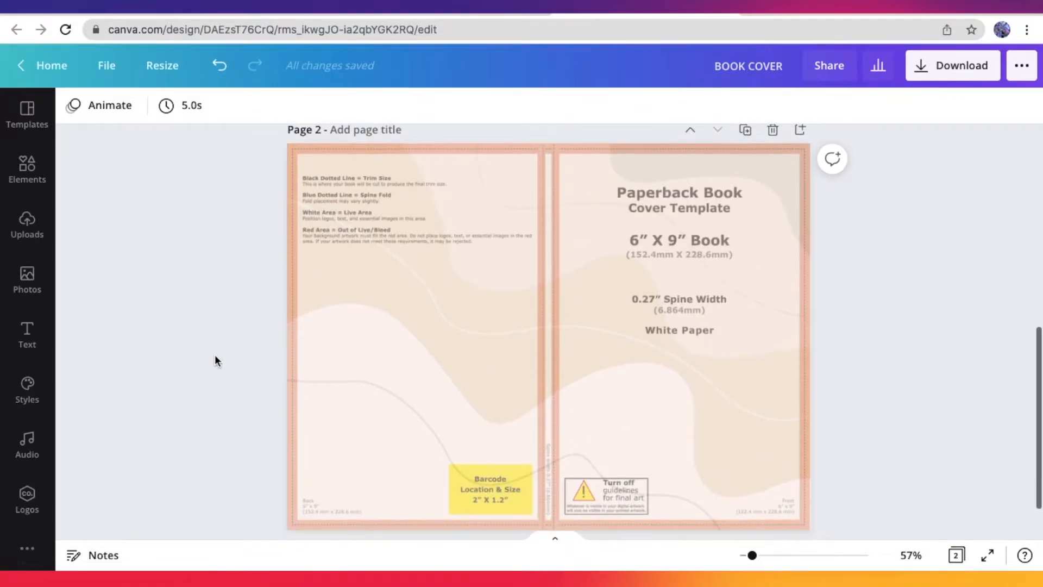
left_click(25, 174)
left_click(152, 317)
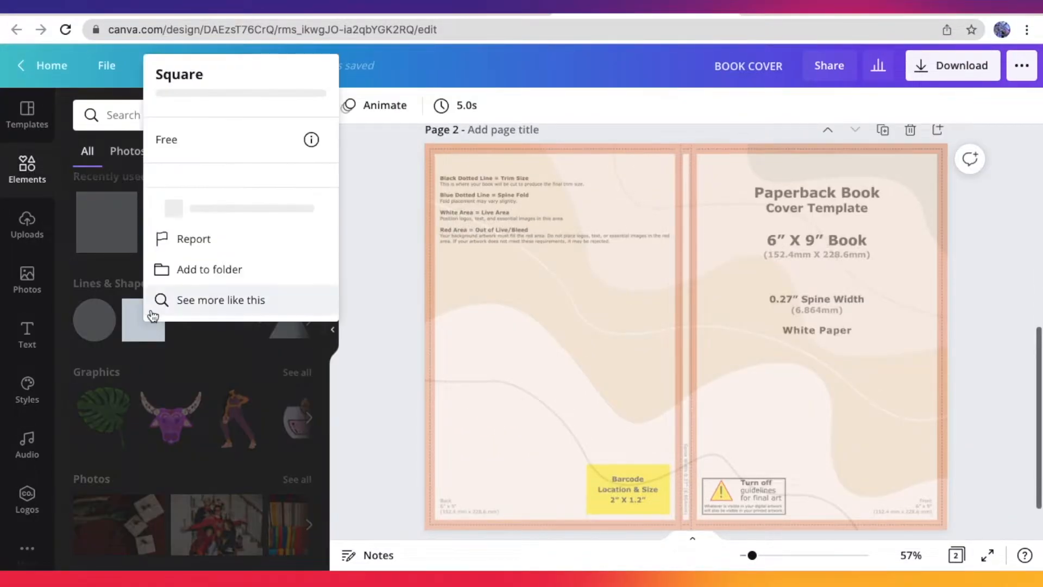
left_click(139, 335)
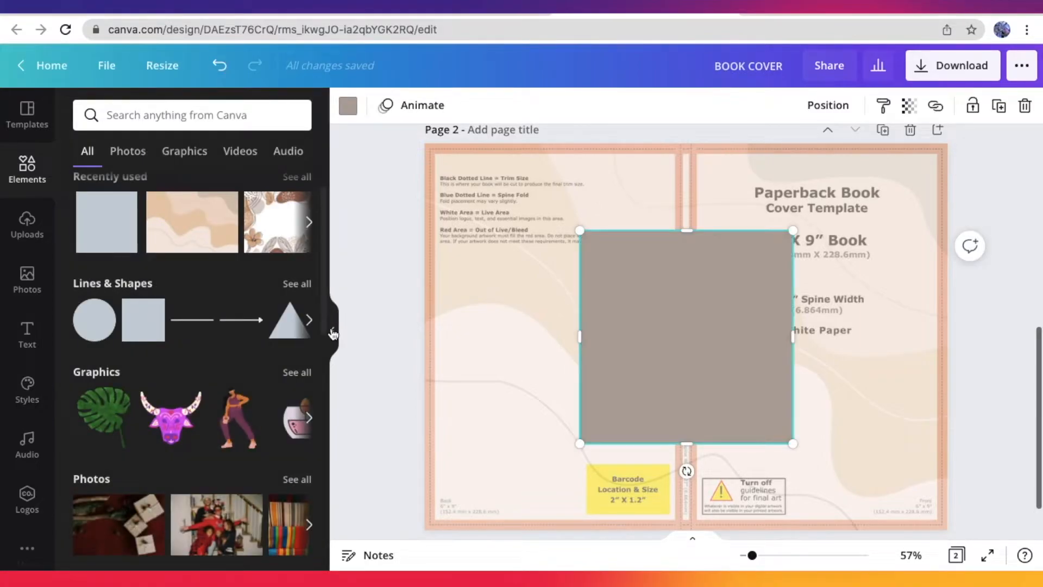
Step: Fill the square with the light peach photo colour taken from the wavy background, after trying the darker tan
left_click(333, 334)
left_click(73, 106)
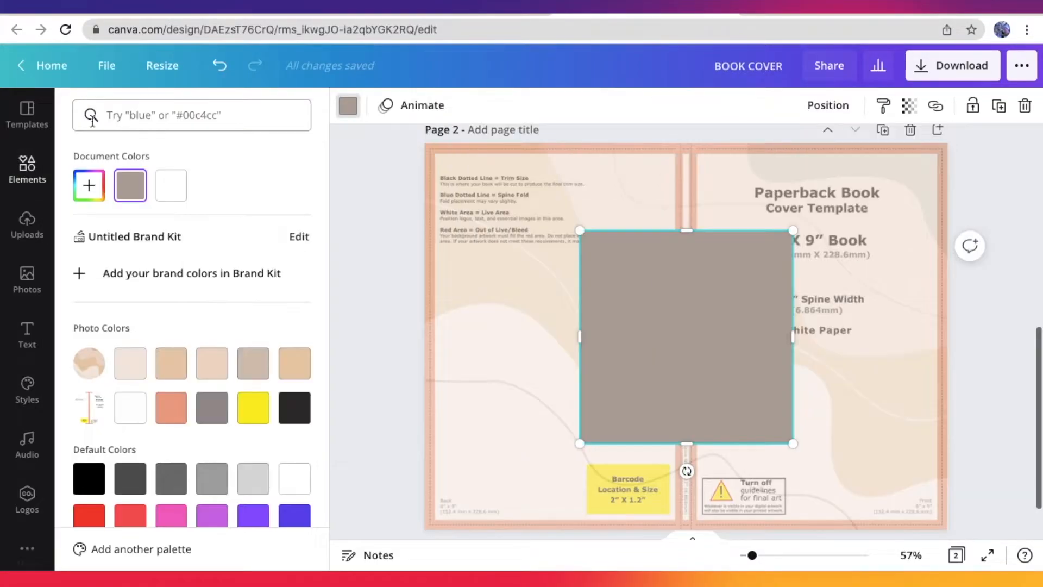
left_click(173, 364)
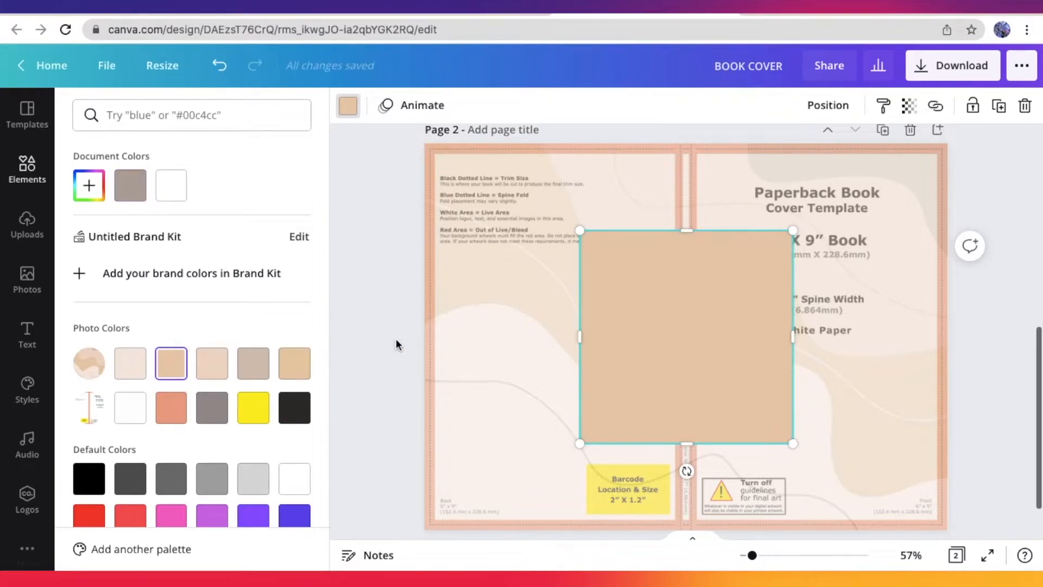
left_click(218, 370)
Step: Turn the square into a strip about 12.5 in wide and 0.4 in high along the cover's top edge
left_click_drag(665, 292, 510, 207)
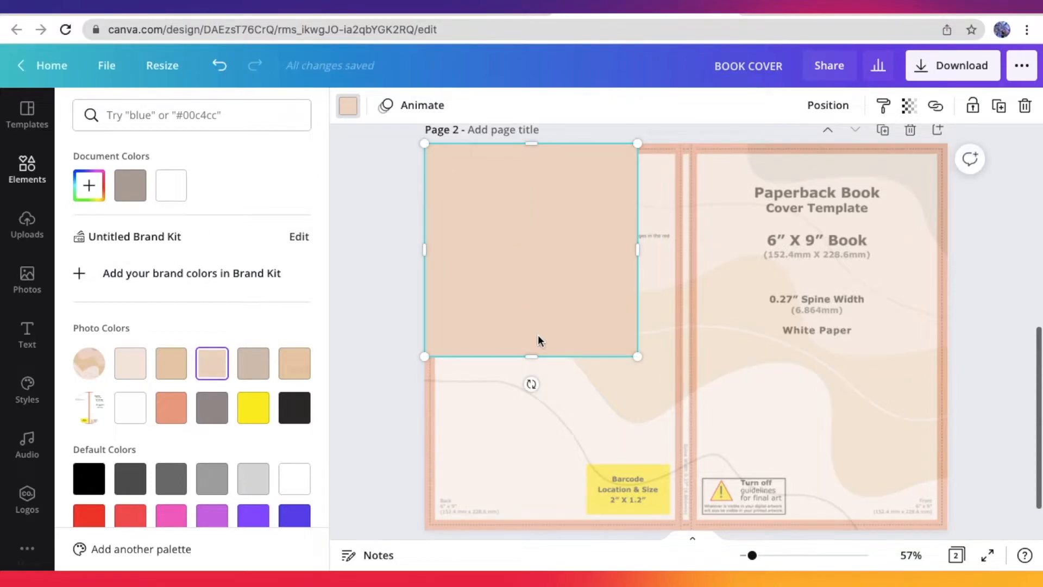
left_click_drag(531, 356, 587, 152)
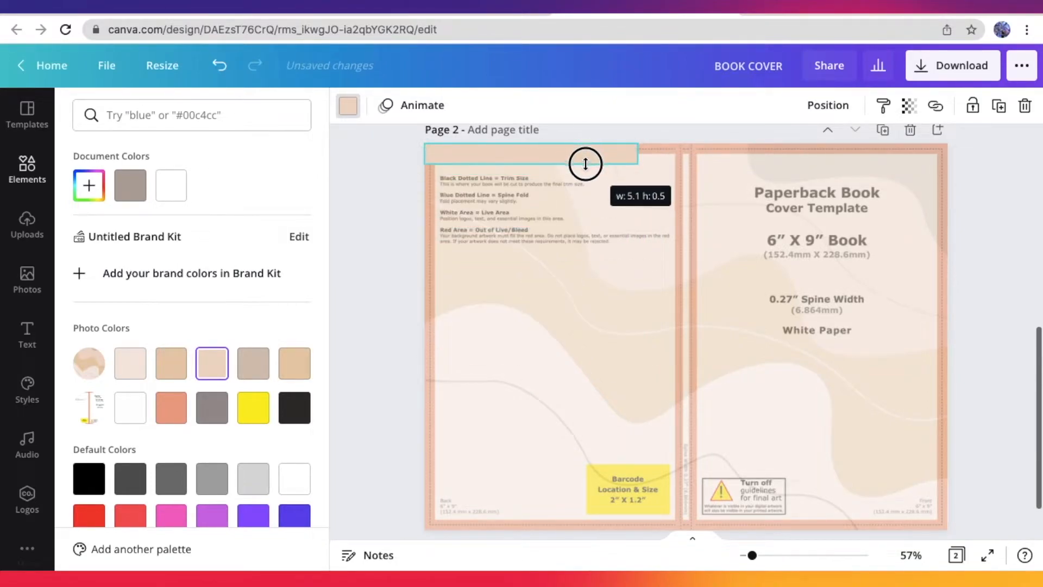
left_click_drag(642, 153, 950, 125)
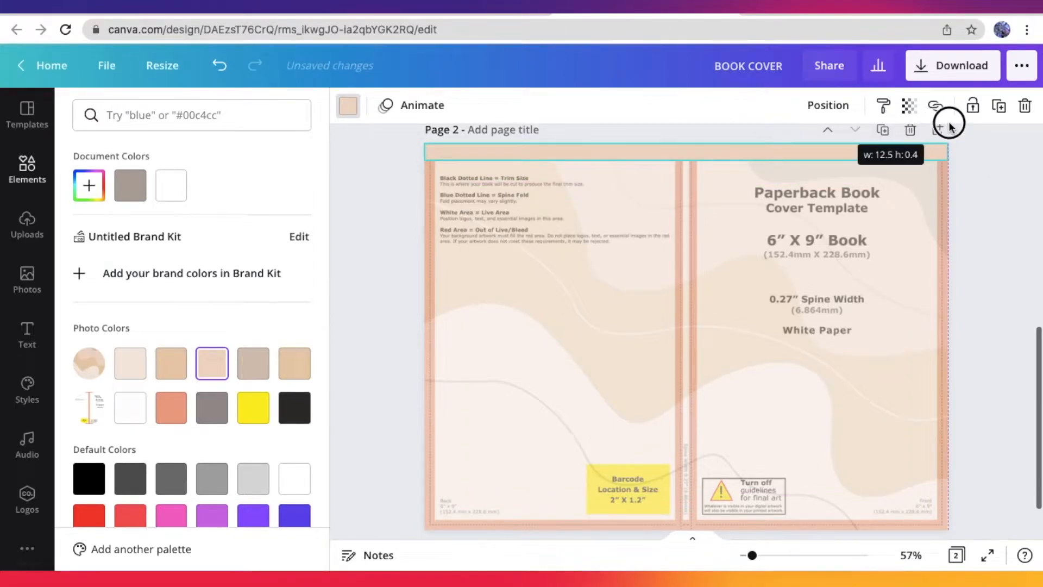
left_click(1006, 263)
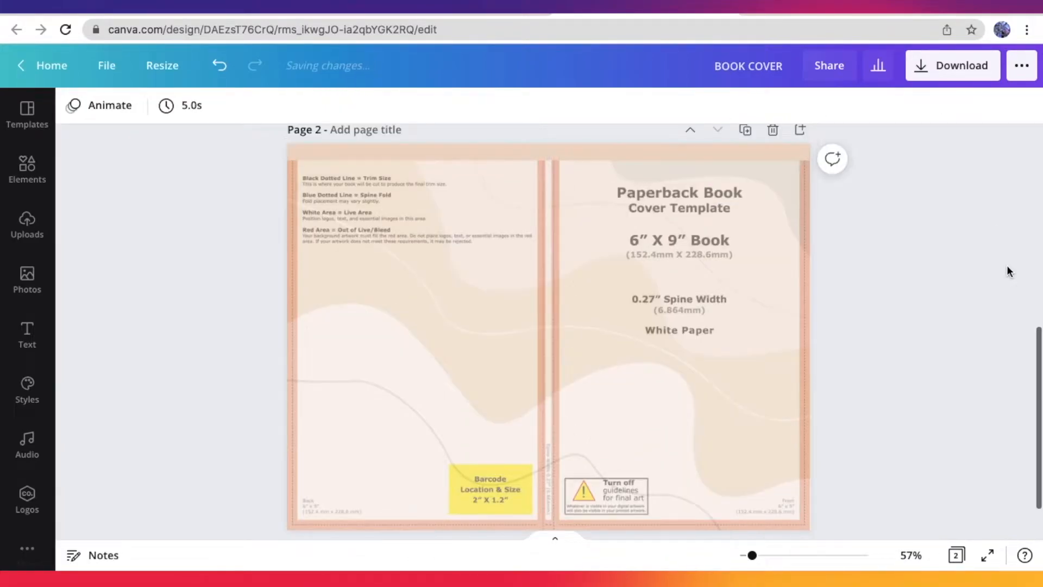
Step: Place a copy of the peach strip along the bottom edge of the cover on page 2
left_click(695, 157)
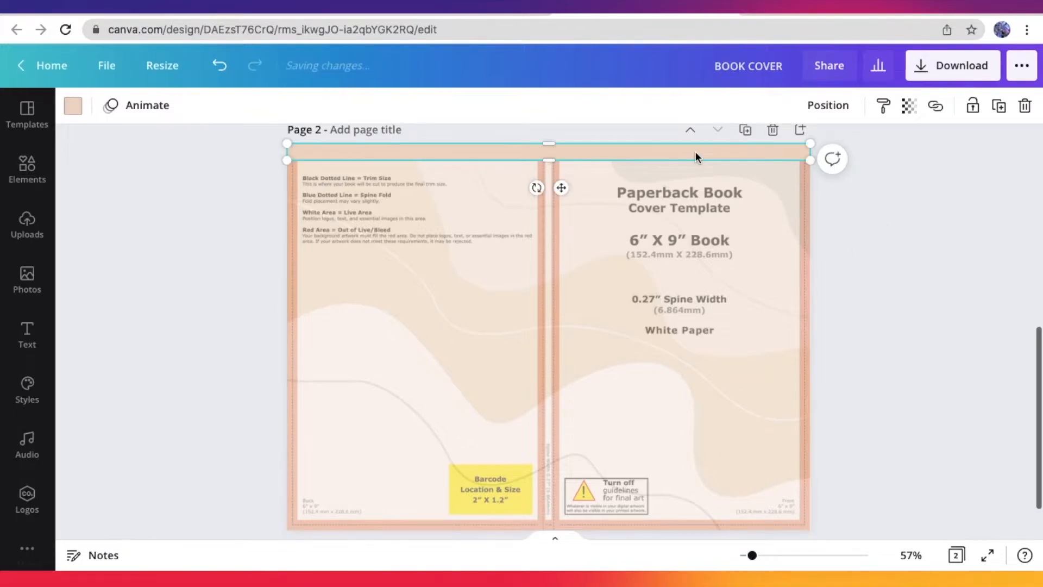
left_click_drag(696, 158, 688, 523)
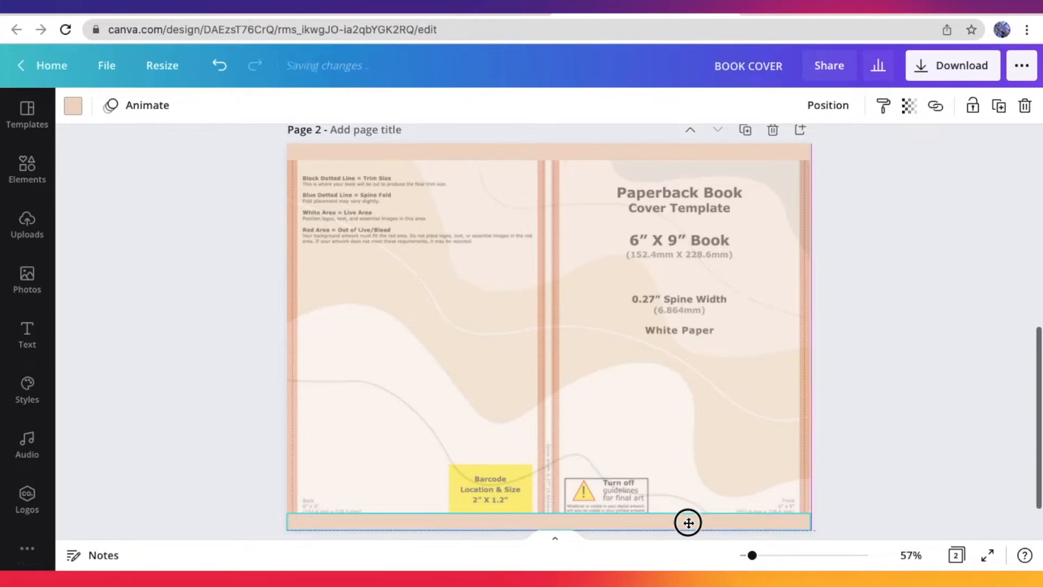
scroll(710, 418, "down", 3)
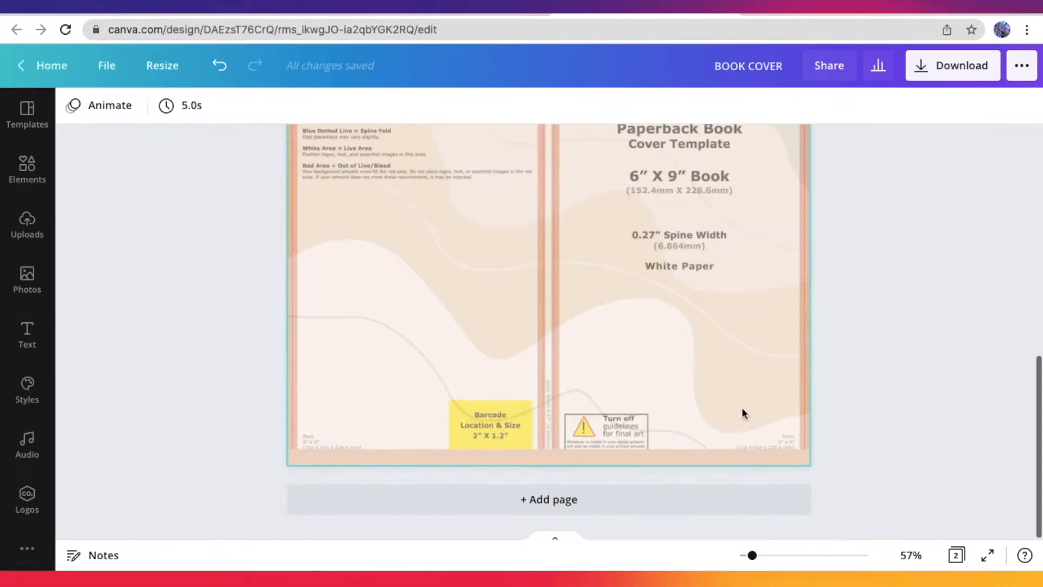
scroll(862, 427, "up", 3)
scroll(718, 419, "down", 1)
Step: Reshape another strip copy to about 0.4 by 9.3 in and place it over the cover's left bleed, extending slightly off the page
left_click(663, 152)
mouse_move(664, 150)
left_mouse_down()
mouse_move(672, 169)
mouse_move(661, 166)
left_mouse_up()
left_click_drag(558, 171, 299, 155)
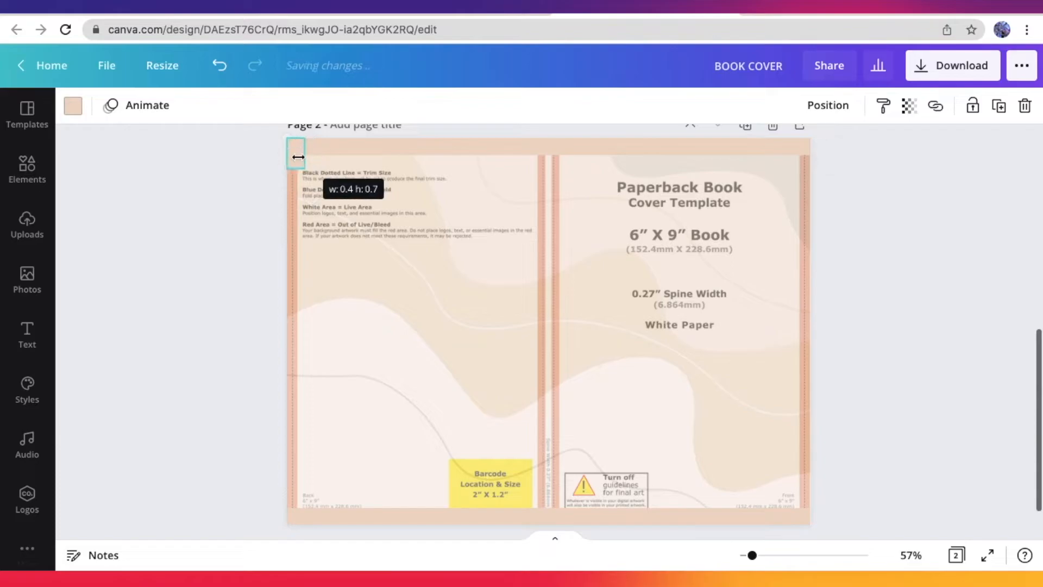
left_click_drag(295, 156, 289, 518)
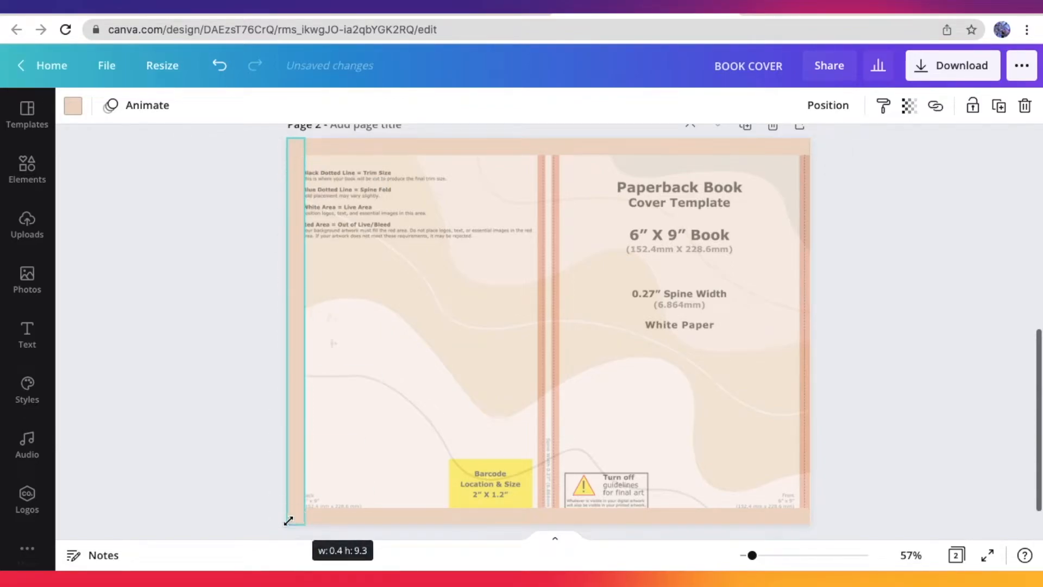
left_click_drag(298, 274, 289, 276)
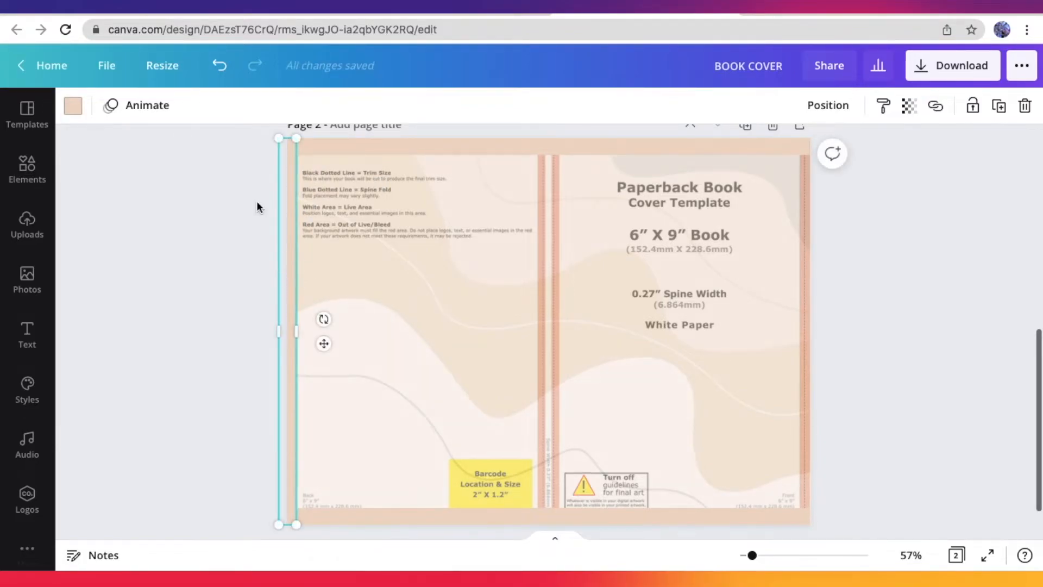
Step: Place a copy of the vertical peach strip over the right bleed area of the page 2 cover
scroll(257, 202, "up", 5)
left_click(348, 318)
left_click(307, 320)
left_click_drag(323, 312, 810, 282)
left_click(244, 319)
scroll(251, 331, "down", 5)
scroll(256, 304, "up", 3)
scroll(875, 326, "down", 3)
left_click(875, 326)
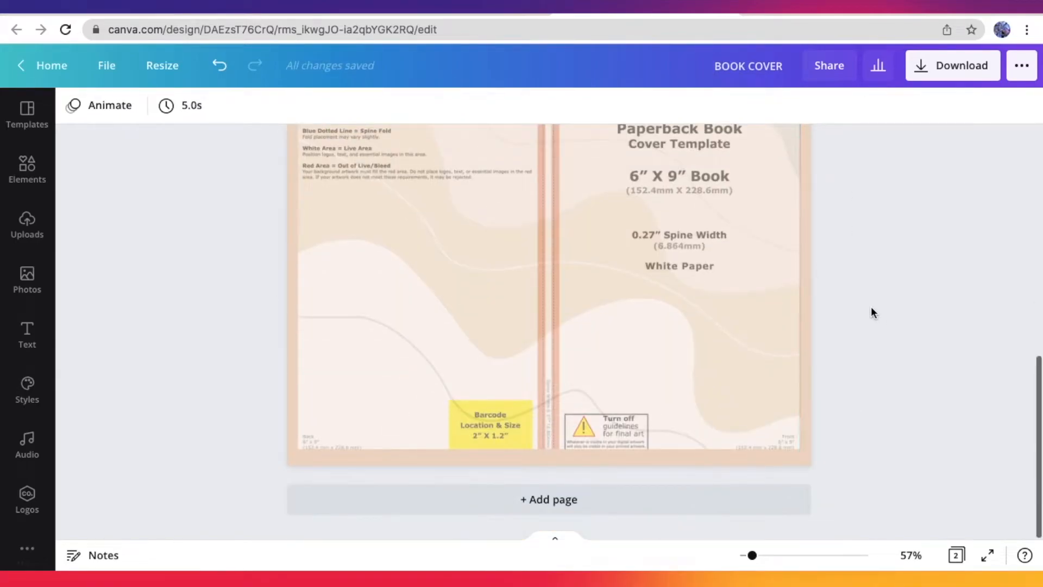
Step: Widen the right-hand peach strip slightly inward so it fully covers the template's red bleed area
scroll(871, 308, "up", 5)
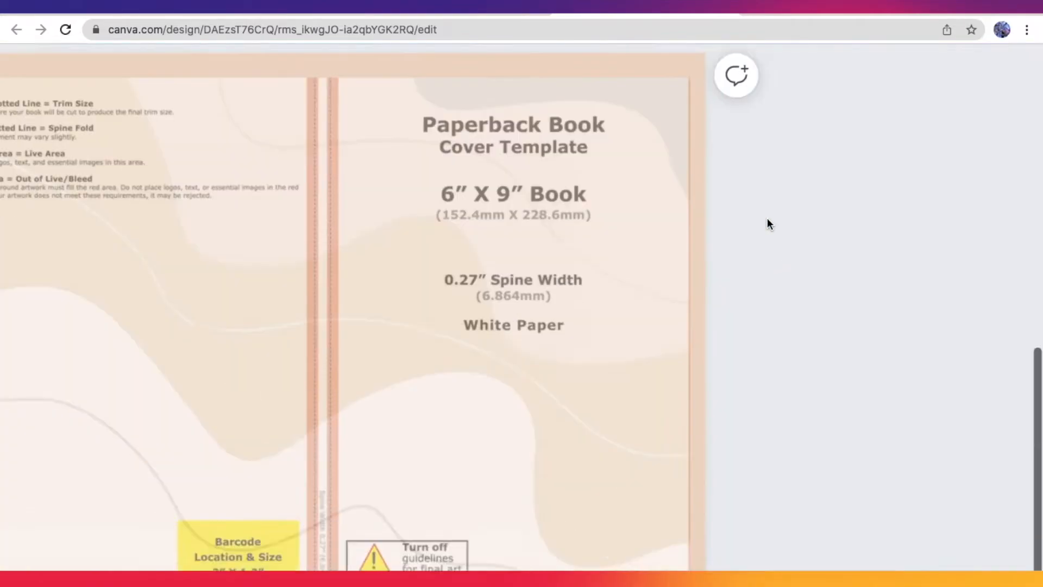
scroll(767, 218, "down", 2)
left_click(699, 231)
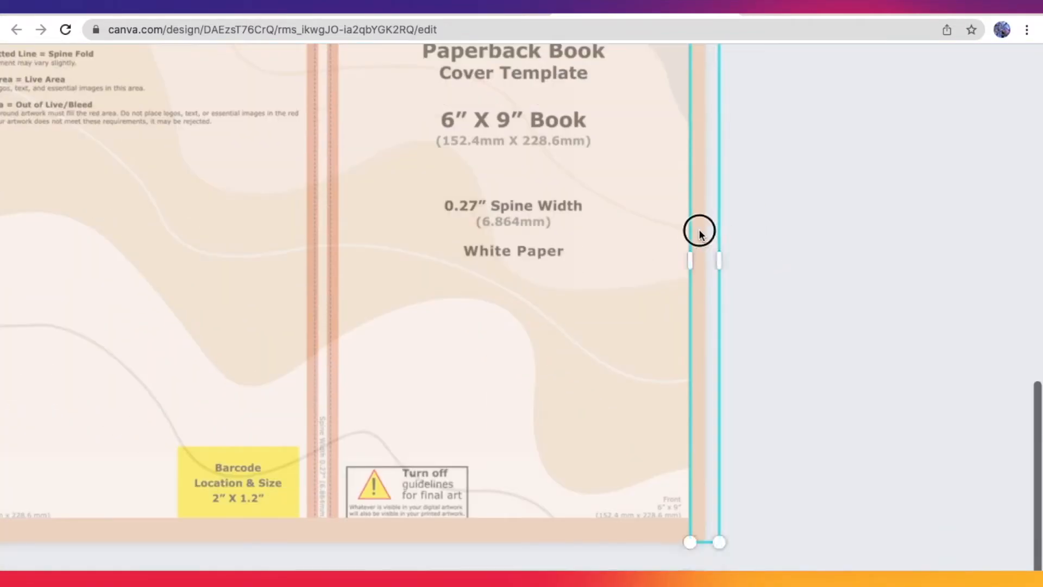
left_click_drag(691, 259, 690, 256)
left_click(762, 262)
scroll(762, 262, "up", 2)
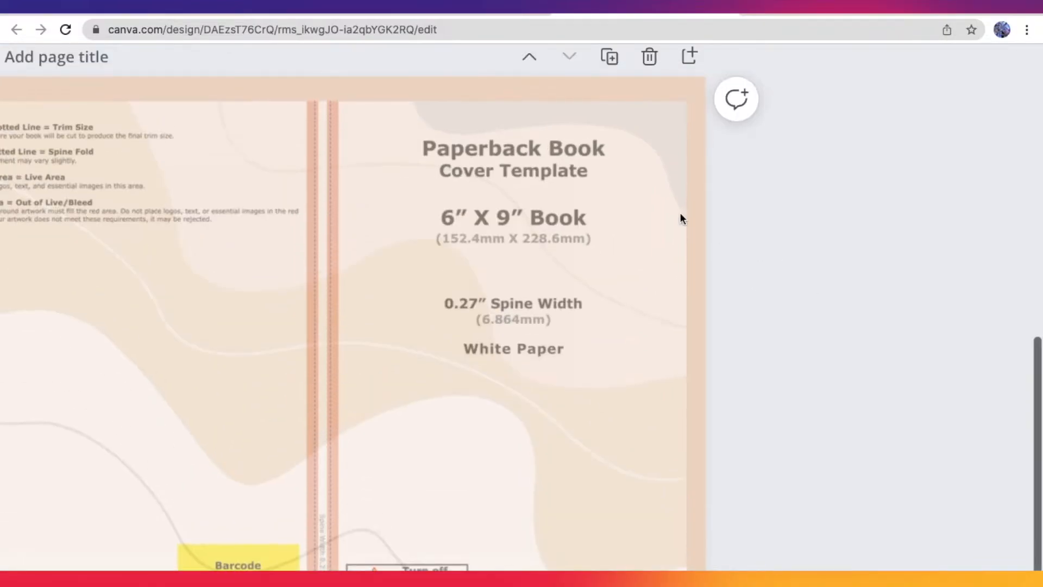
Step: Copy the top peach strip from page 2 onto the top edge of the cover on page 1
scroll(760, 209, "down", 5)
left_click(702, 159)
scroll(702, 159, "up", 8)
key("super+v")
left_click(872, 281)
Step: Copy the left vertical peach strip from page 2 onto the left edge of page 1
scroll(815, 272, "down", 9)
left_click(294, 278)
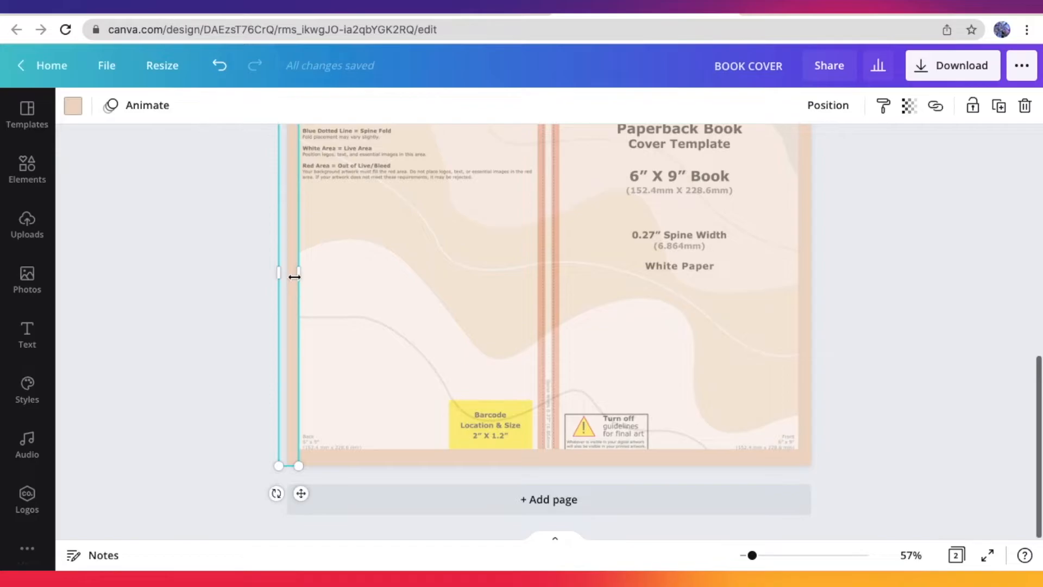
left_click_drag(295, 277, 293, 277)
key("super+c")
scroll(406, 299, "up", 8)
left_click(406, 299)
key("super+v")
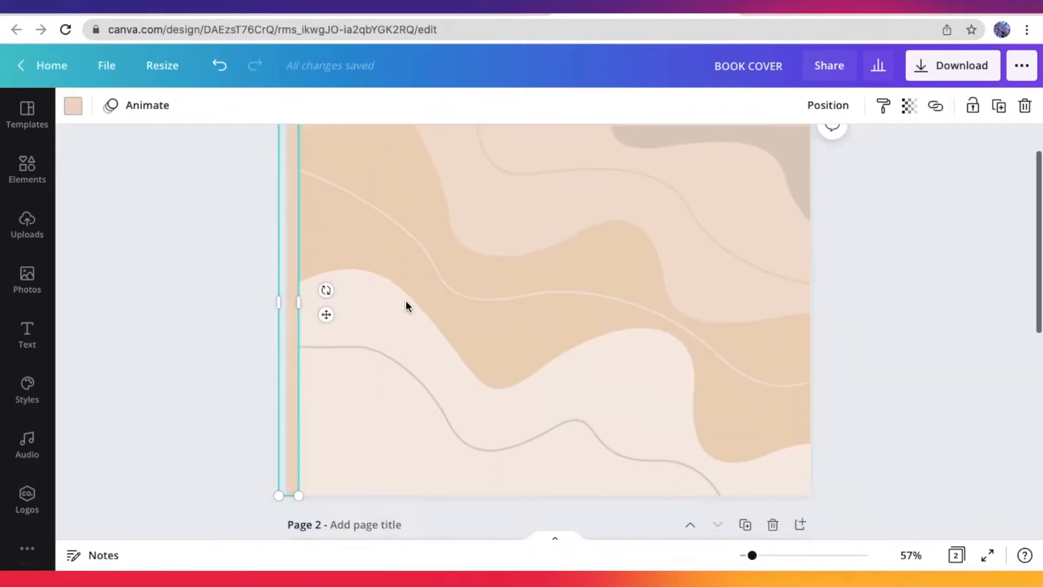
Step: Copy the bottom peach strip from page 2 onto the bottom edge of page 1
left_click(405, 300)
scroll(405, 300, "down", 8)
left_click(437, 459)
key("super+c")
scroll(458, 360, "up", 9)
left_click(459, 359)
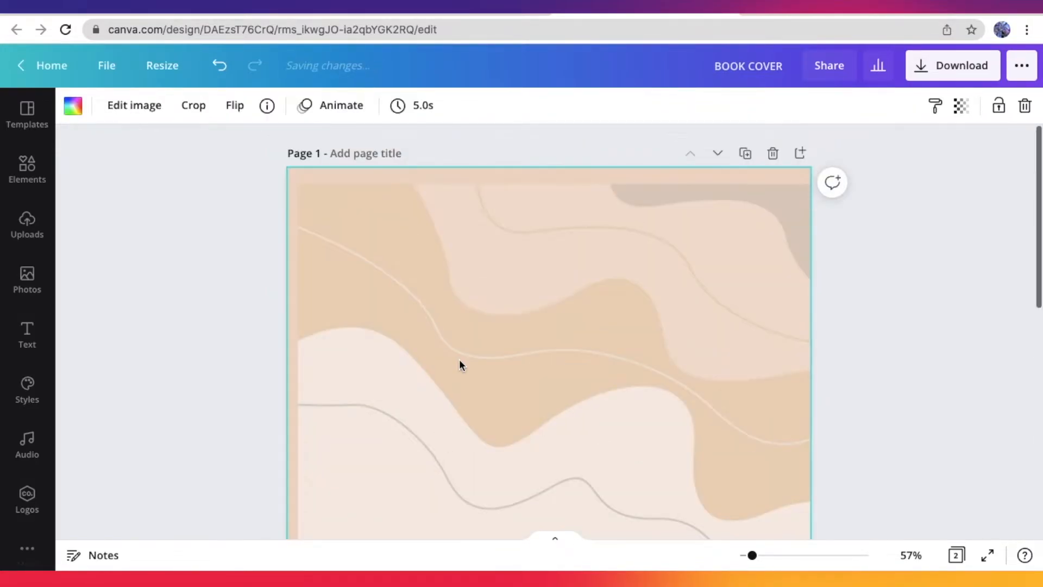
key("super+v")
Step: Copy the right vertical peach strip from page 2 onto the right edge of page 1
scroll(459, 360, "down", 8)
left_click(802, 332)
key("super+c")
scroll(803, 332, "up", 9)
left_click(733, 268)
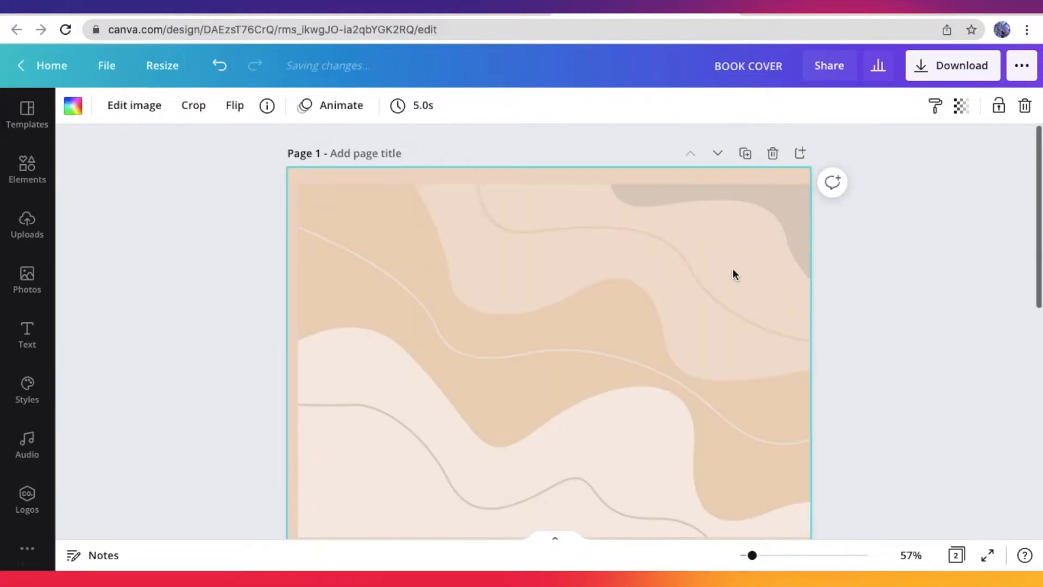
key("super+v")
left_click(902, 266)
Step: Place a copy of the right vertical peach strip over the template's spine on page 2
scroll(853, 239, "down", 1)
scroll(895, 234, "up", 1)
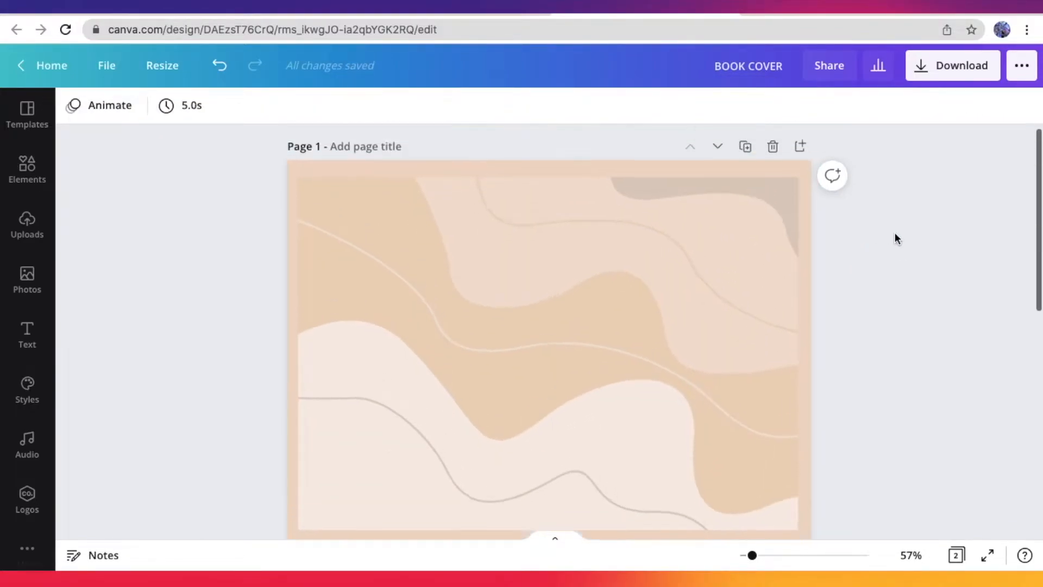
scroll(895, 232, "down", 9)
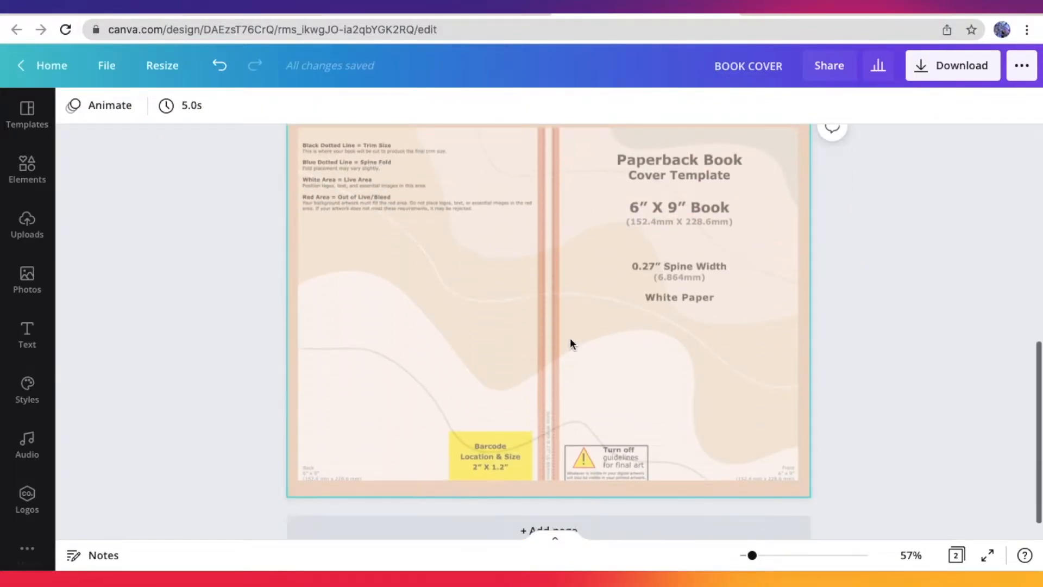
scroll(569, 326, "up", 1)
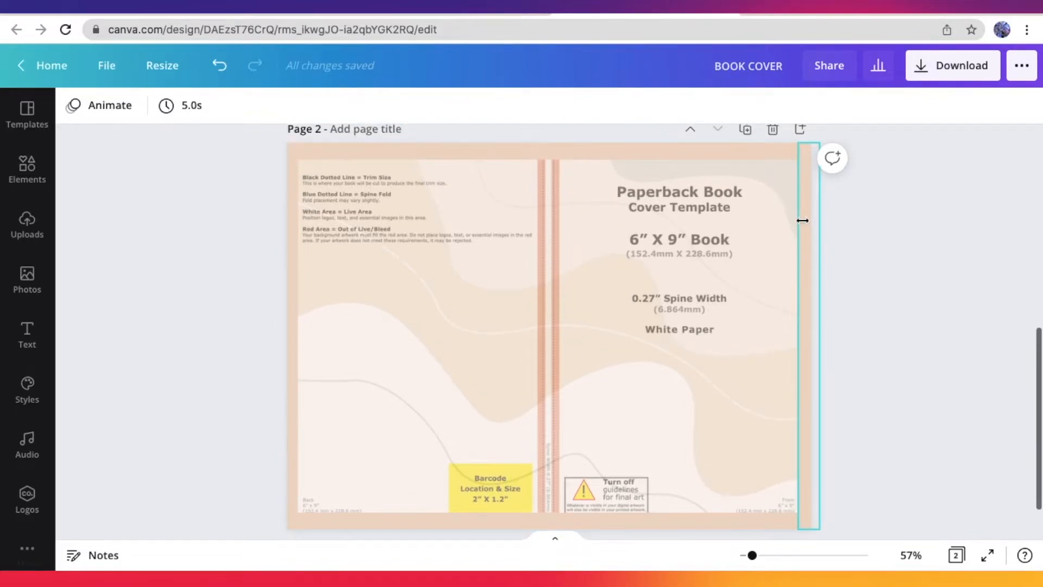
left_click(803, 222)
left_click_drag(808, 243, 552, 238)
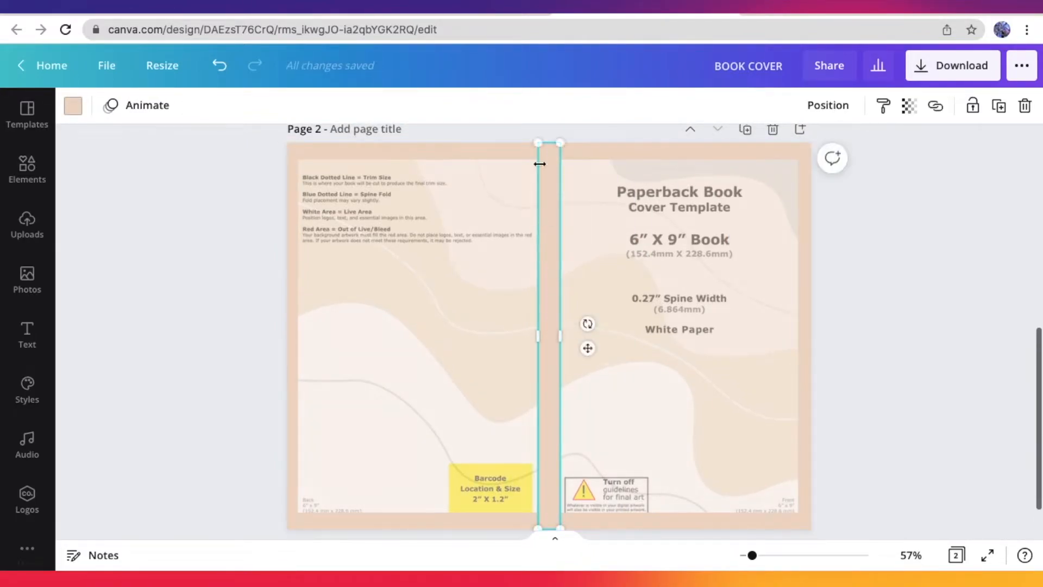
scroll(732, 524, "down", 1)
left_click_drag(553, 465, 555, 461)
left_click(491, 273)
Step: Fine-tune the spine strip's edges on page 2 so it covers the template's red spine area
scroll(490, 273, "up", 1)
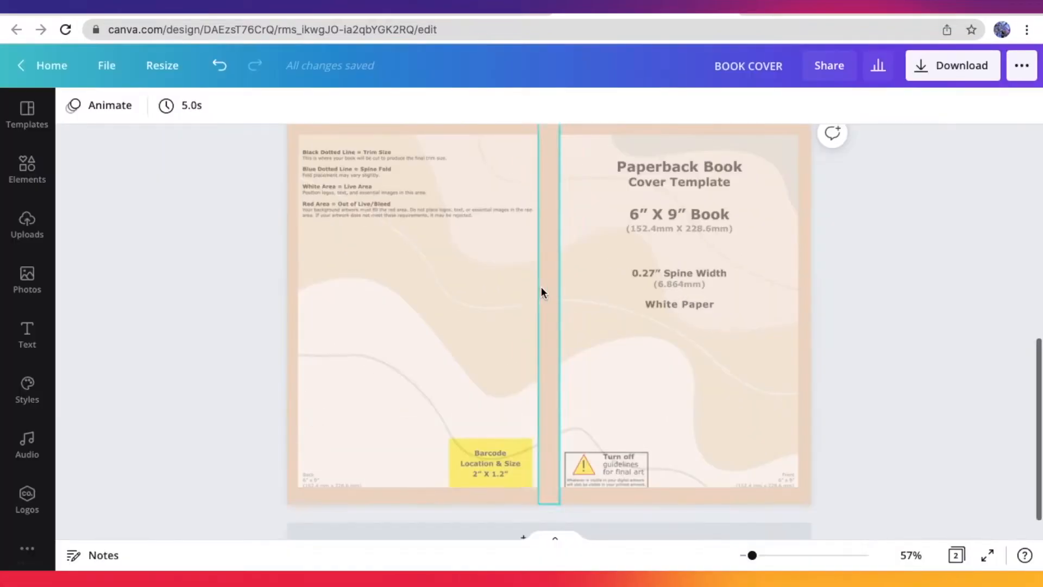
scroll(542, 291, "up", 5)
left_click(536, 324)
mouse_move(531, 324)
left_mouse_down()
mouse_move(574, 321)
mouse_move(530, 320)
left_mouse_up()
left_click(634, 314)
left_click(452, 327)
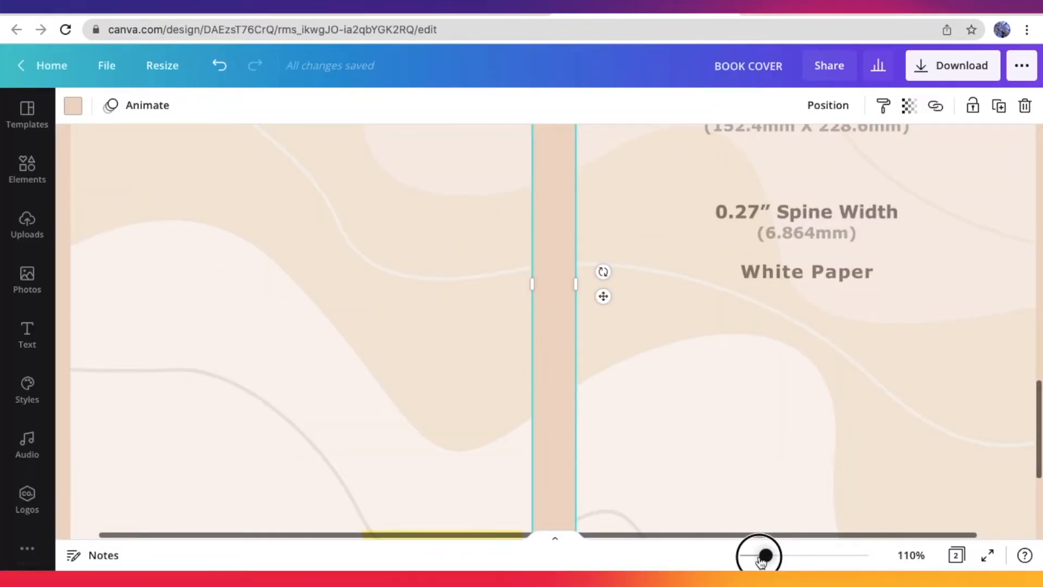
left_click_drag(764, 560, 755, 560)
Step: Copy the peach spine strip from page 2 onto the spine of the page 1 cover
right_click(547, 338)
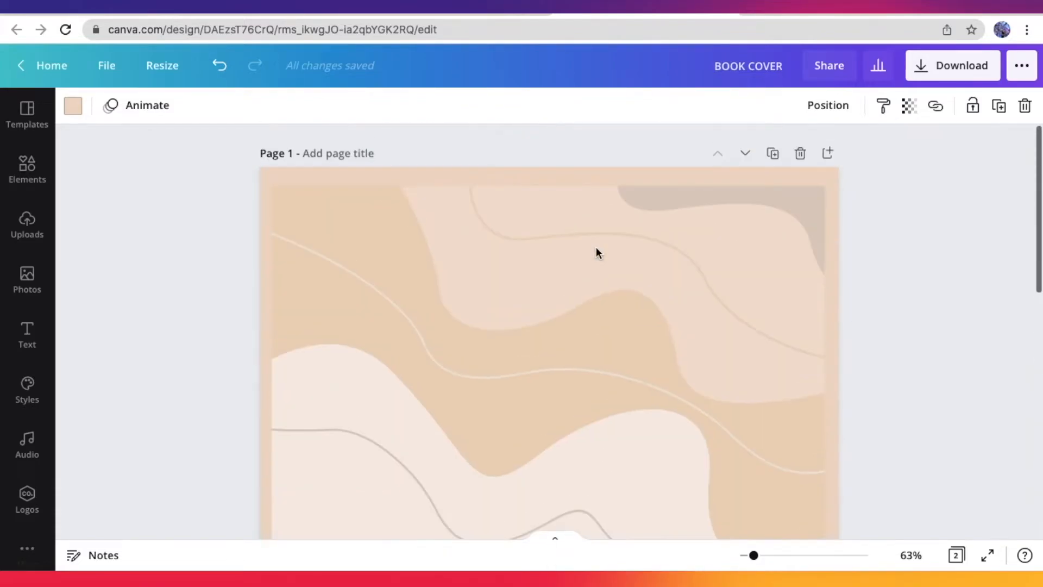
left_click(568, 285)
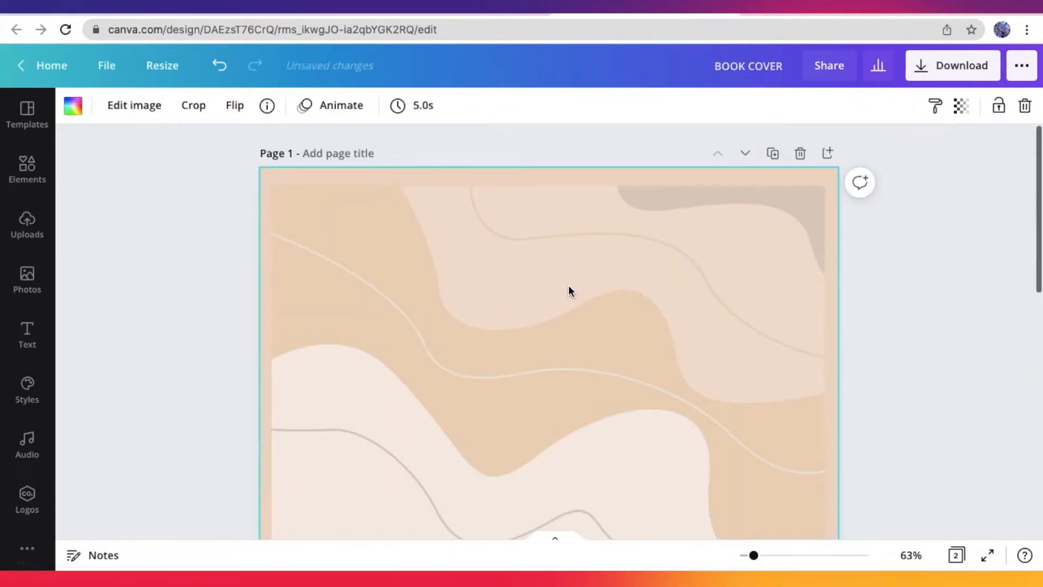
left_click(571, 285)
left_click(898, 356)
scroll(899, 356, "down", 3)
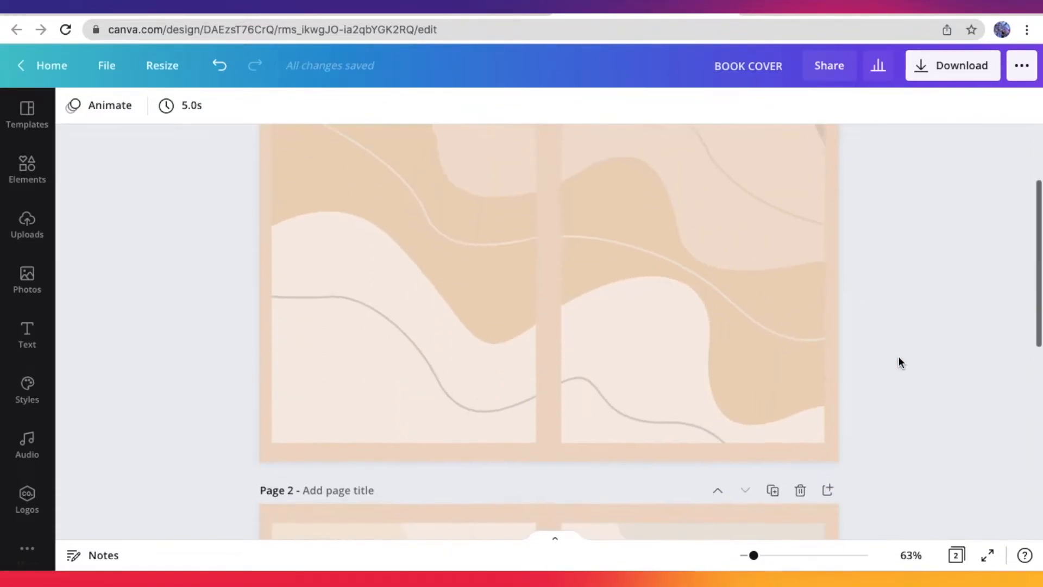
scroll(711, 320, "up", 2)
Step: Add a heading reading "NOTEBOOK" to page 1
left_click(28, 335)
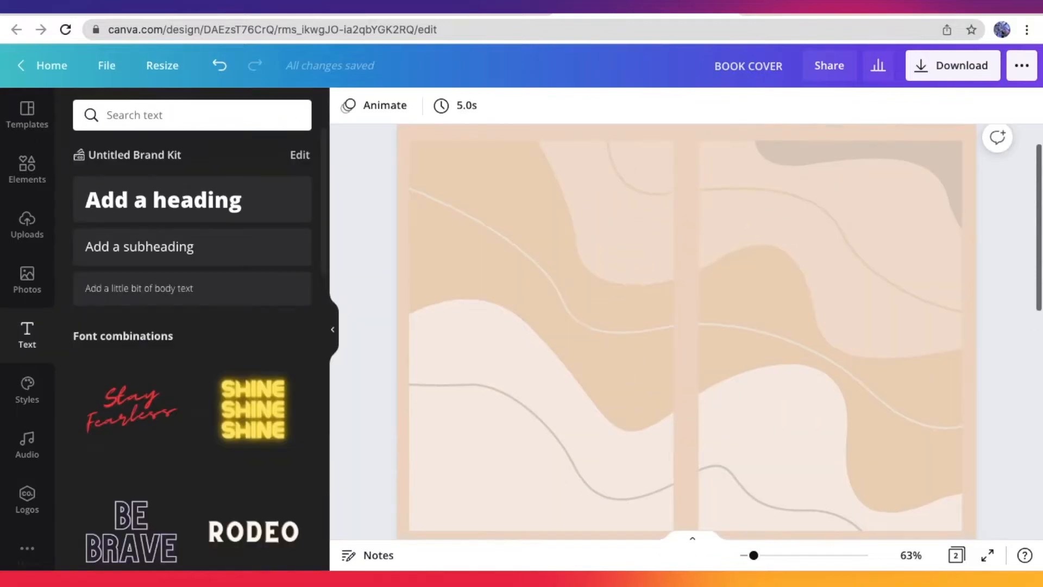
scroll(657, 415, "up", 2)
scroll(605, 384, "down", 2)
scroll(497, 260, "up", 2)
scroll(498, 260, "down", 2)
scroll(496, 260, "up", 2)
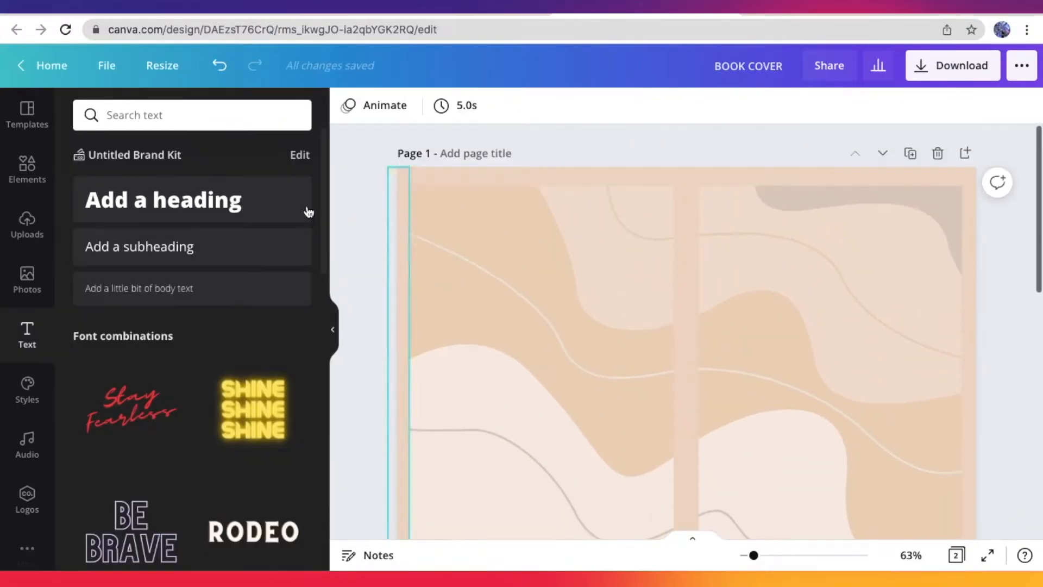
left_click(223, 210)
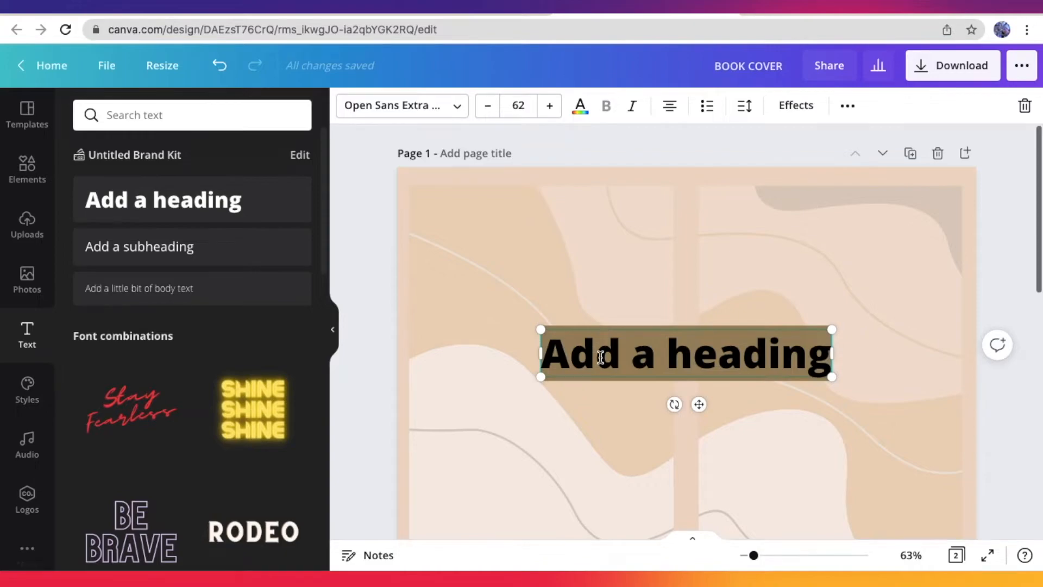
type("NOTEBOOK")
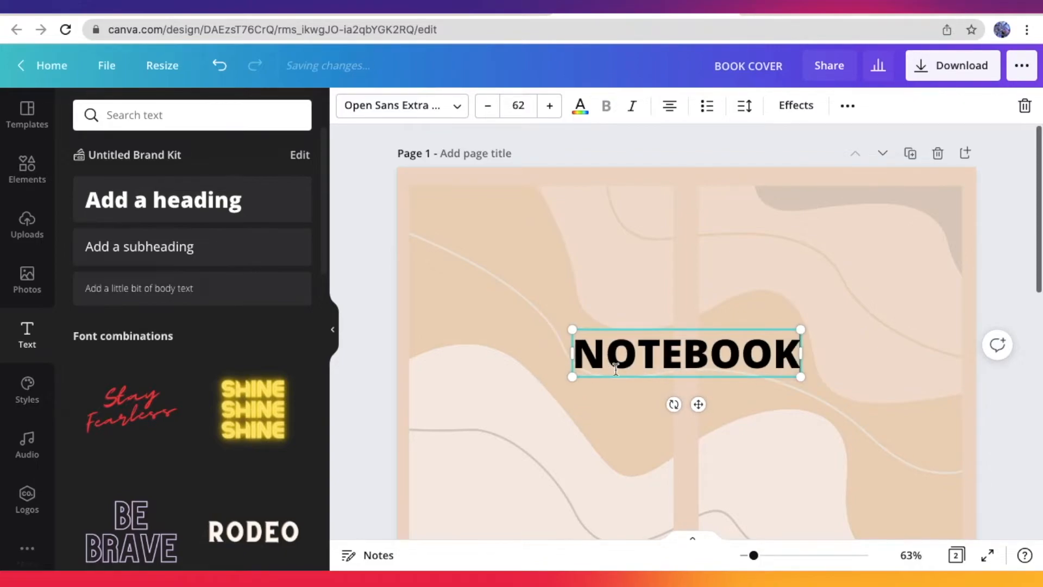
Step: Try the Findel font on the NOTEBOOK heading
double_click(625, 375)
left_click(411, 109)
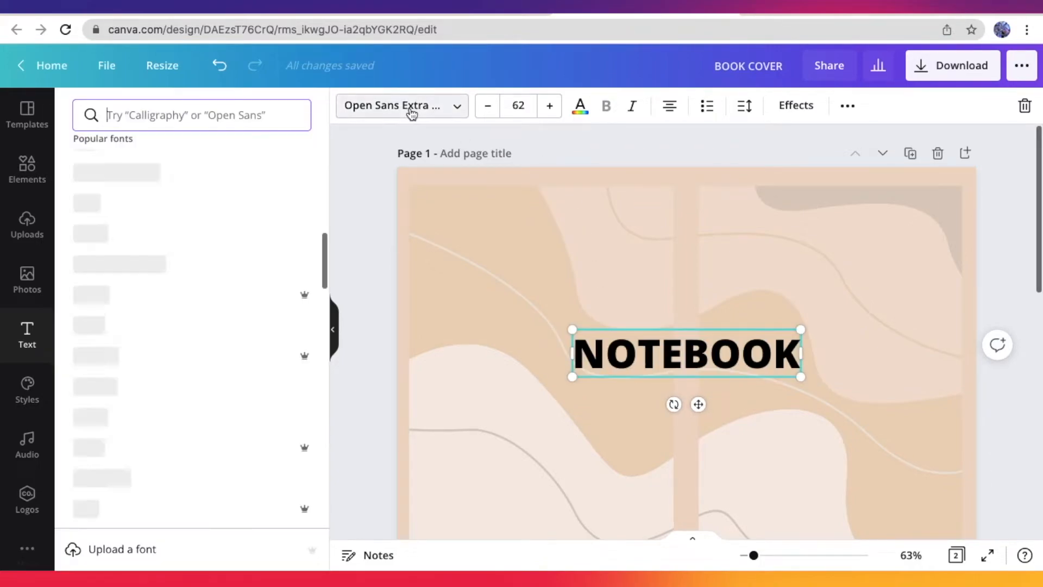
scroll(226, 223, "down", 7)
scroll(195, 433, "down", 4)
left_click(191, 411)
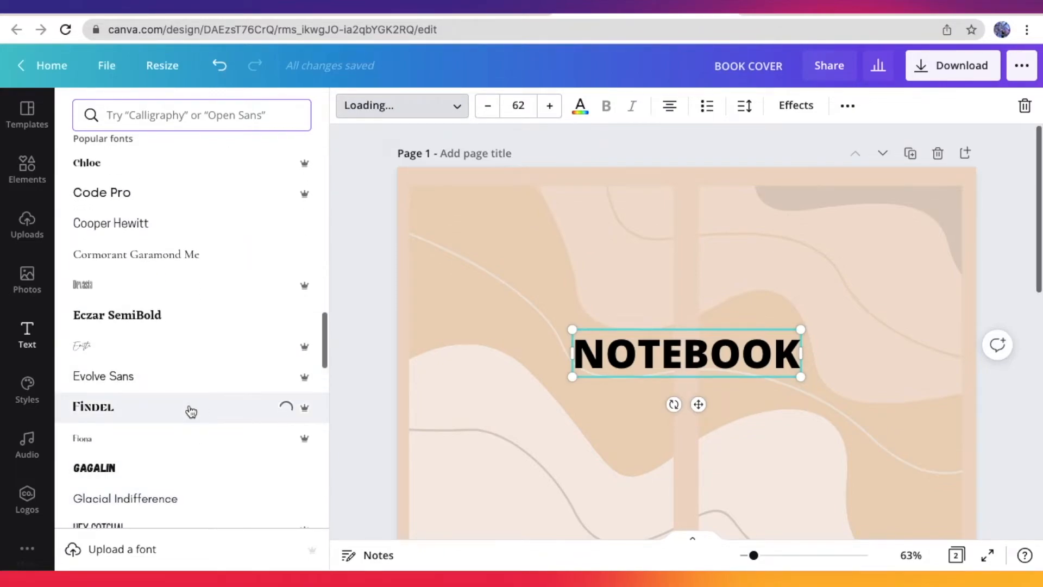
Step: Try the Object Sans font on the NOTEBOOK heading and browse the font list for alternatives
scroll(191, 411, "down", 7)
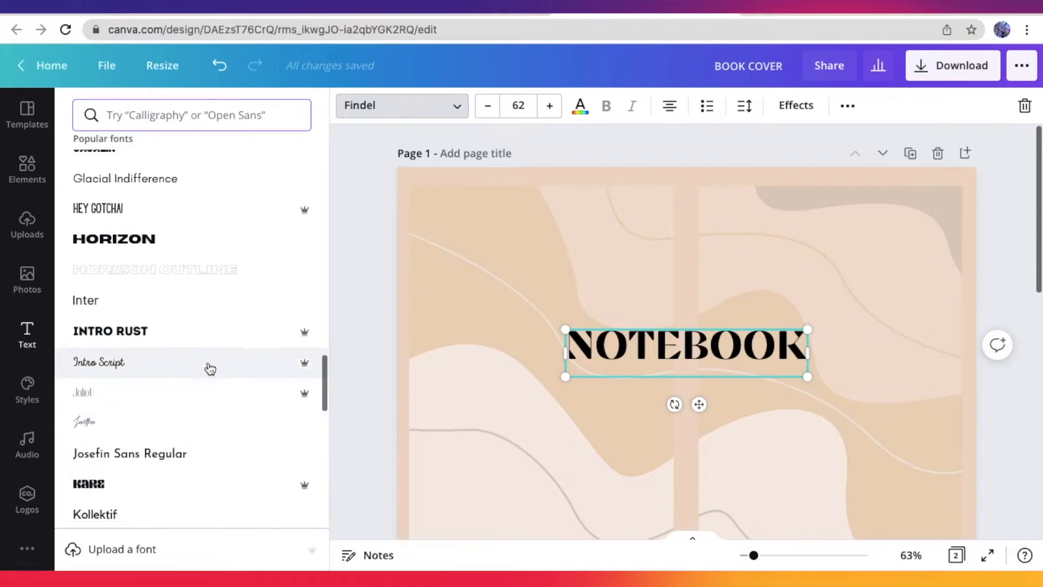
scroll(209, 369, "down", 15)
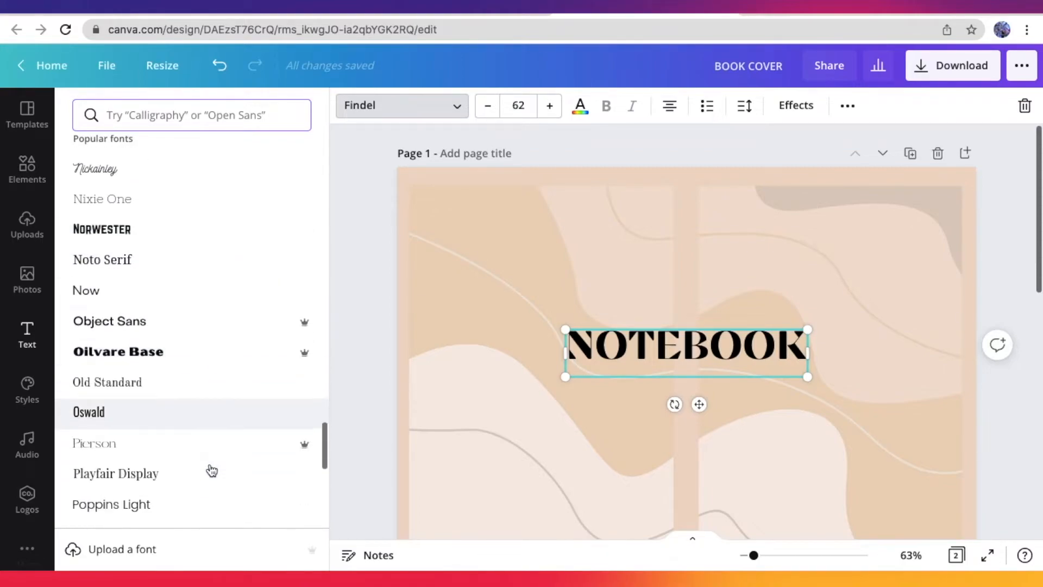
scroll(216, 314, "down", 10)
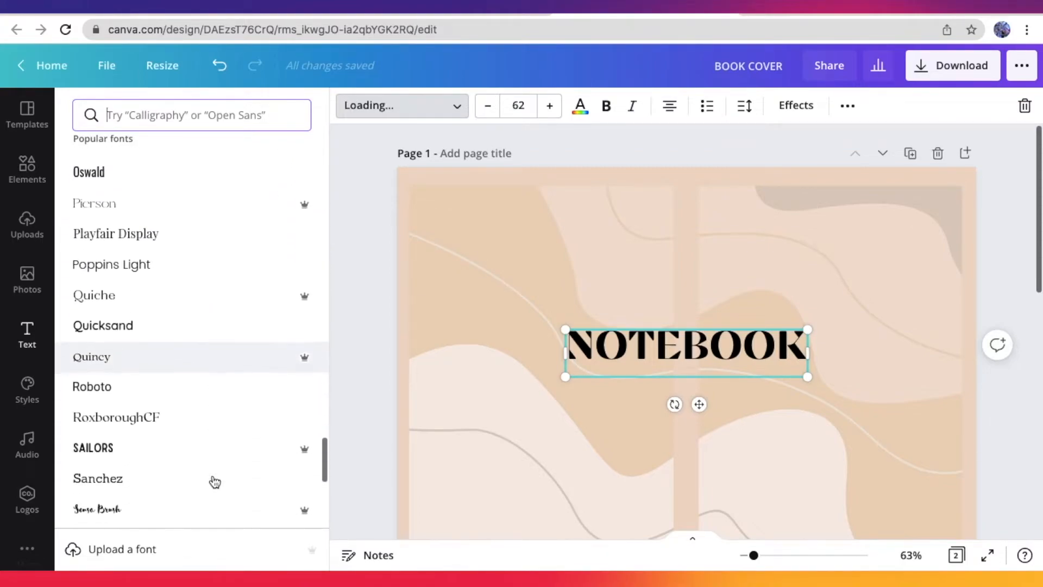
scroll(223, 423, "down", 20)
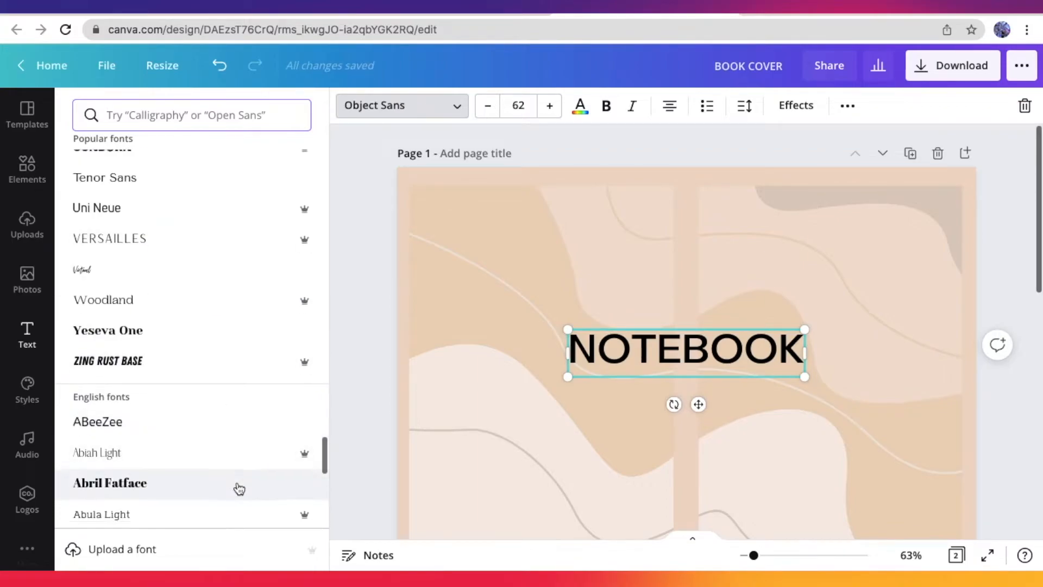
scroll(250, 476, "down", 10)
scroll(246, 340, "up", 20)
scroll(247, 340, "up", 10)
scroll(245, 337, "down", 3)
scroll(239, 333, "up", 3)
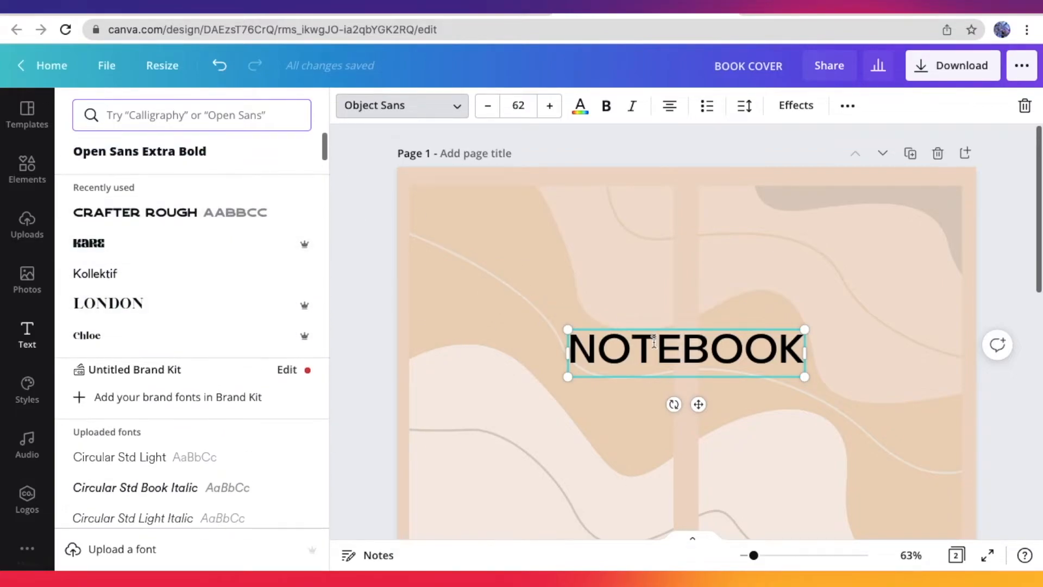
Step: Set the NOTEBOOK heading in the Crafter font, scale it to size 51.2 and centre it in the upper part of the front cover
left_click(268, 217)
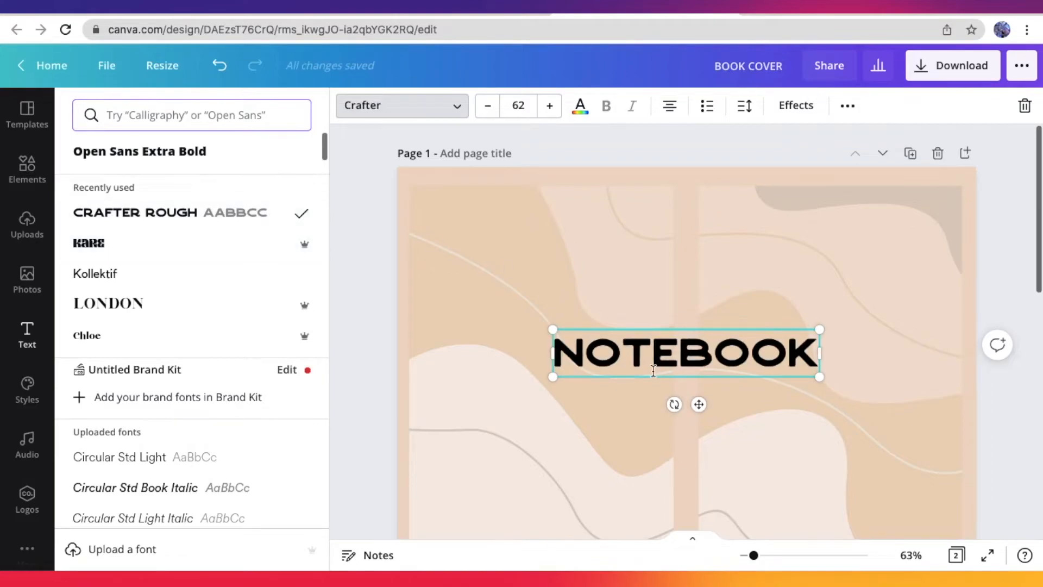
left_click_drag(756, 358, 845, 321)
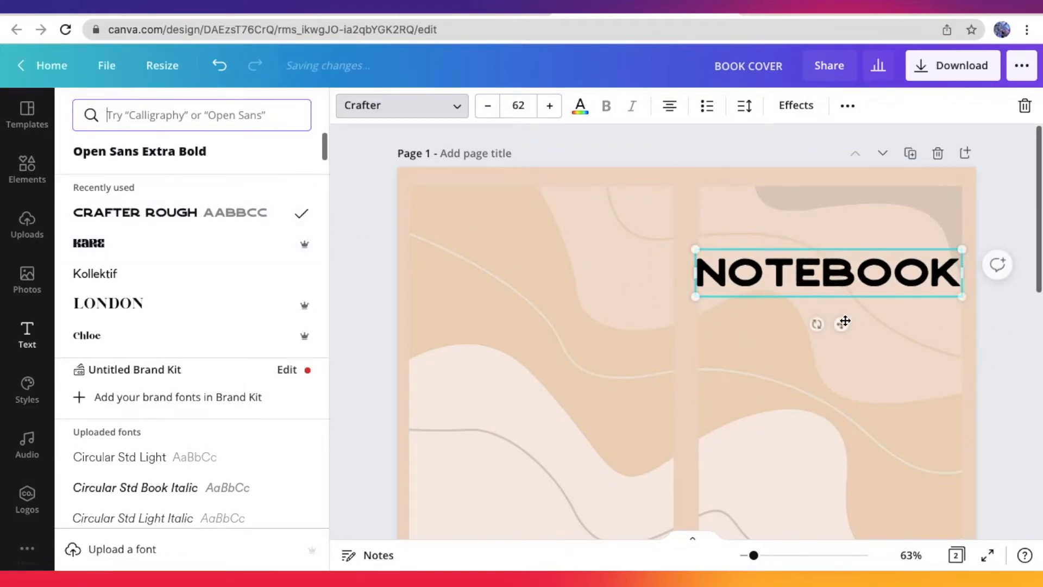
left_click_drag(971, 302, 927, 280)
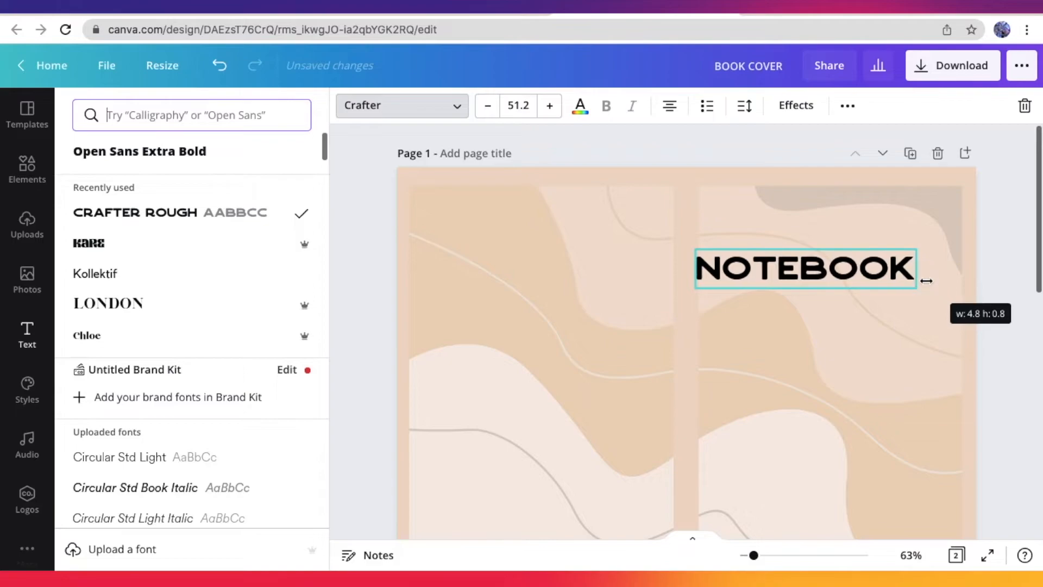
left_click_drag(820, 318, 847, 328)
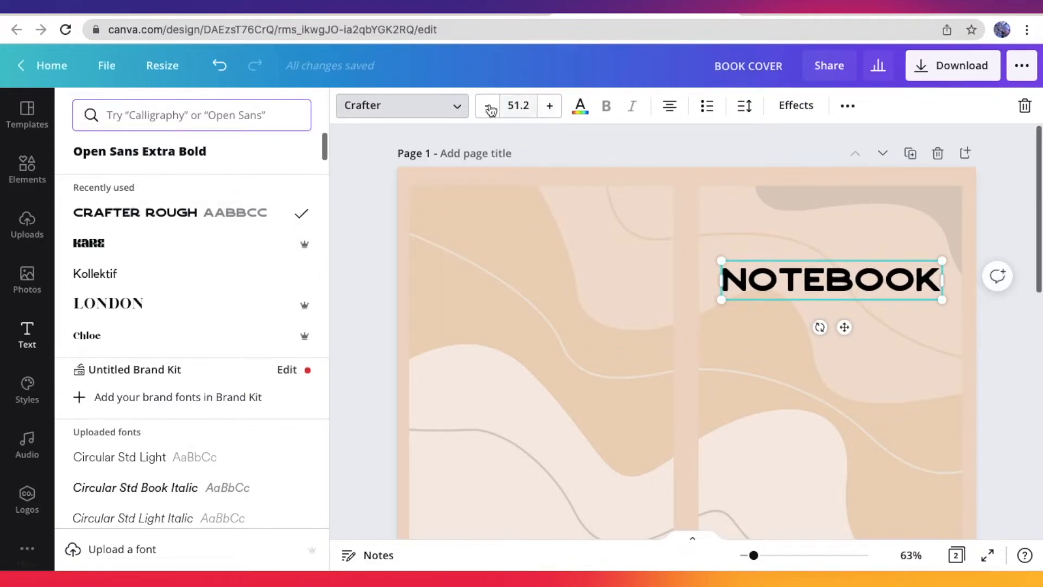
Step: Change the NOTEBOOK heading's text colour to white
left_click(581, 108)
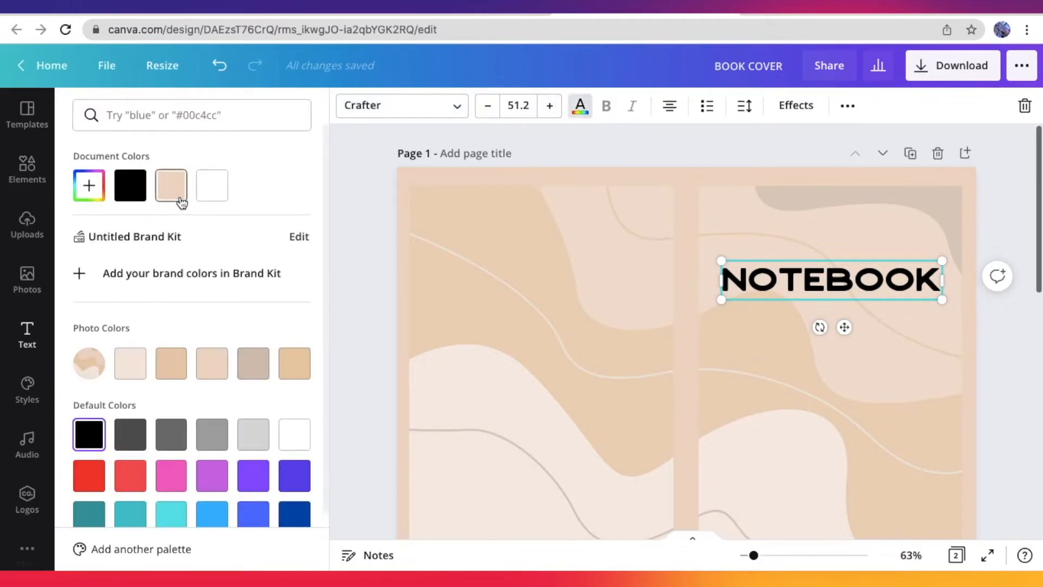
left_click(220, 194)
left_click(654, 156)
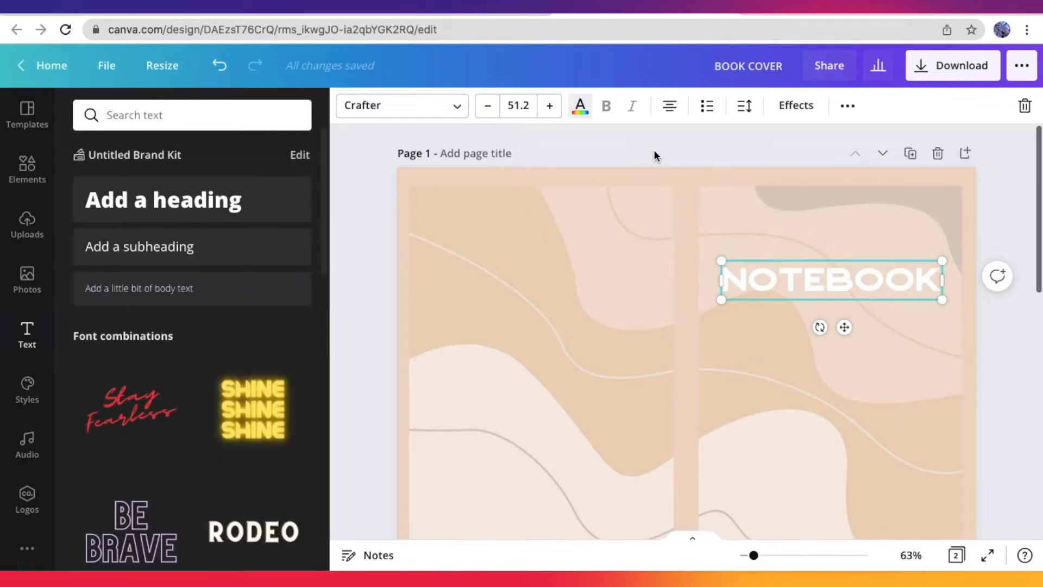
scroll(842, 286, "down", 1)
scroll(842, 288, "up", 1)
Step: Add the rounded square with an offset shadow from Lines & Shapes to page 1
left_click(6, 182)
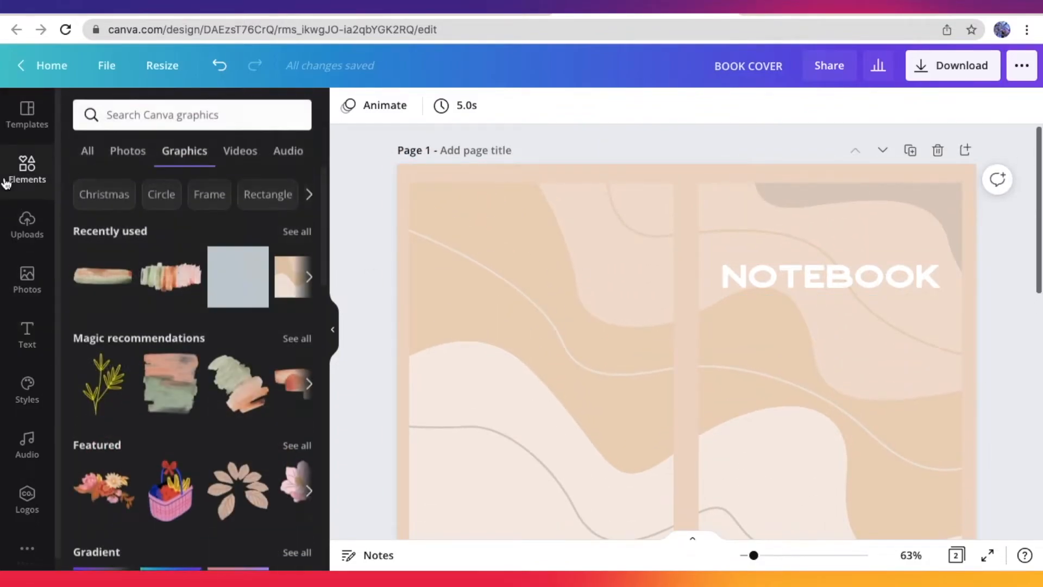
left_click(90, 151)
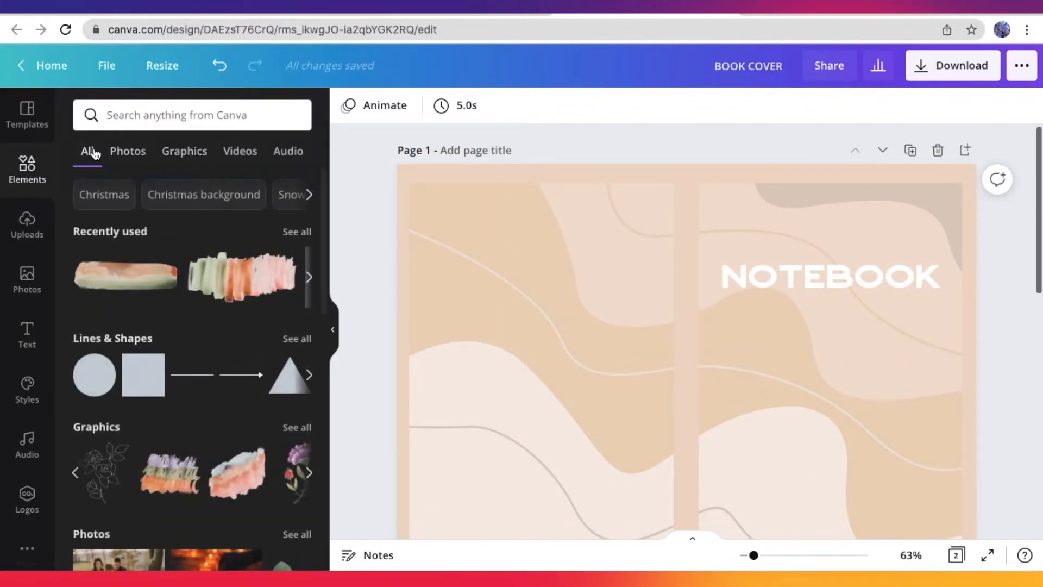
left_click(298, 340)
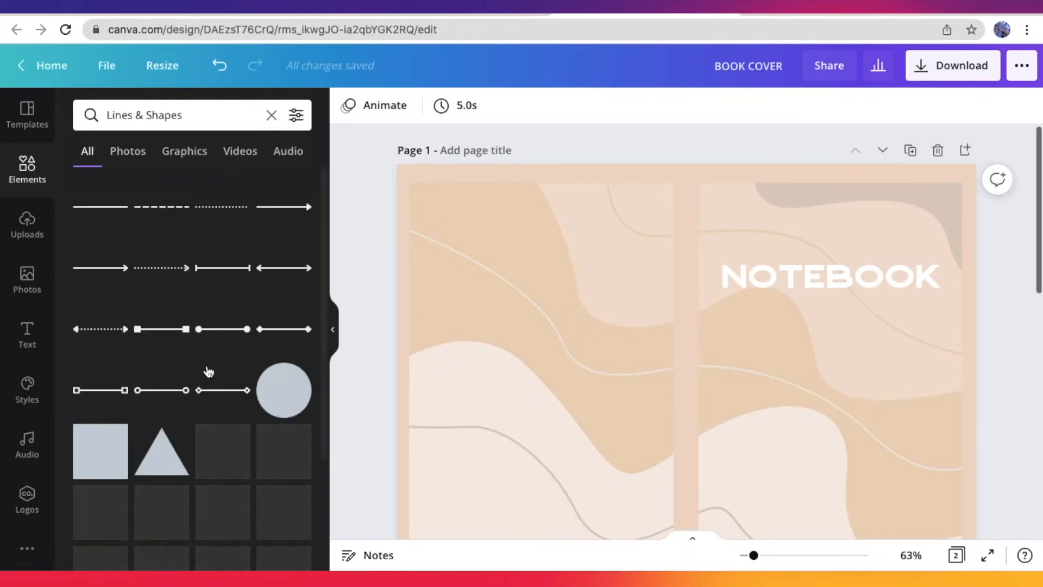
scroll(198, 348, "down", 3)
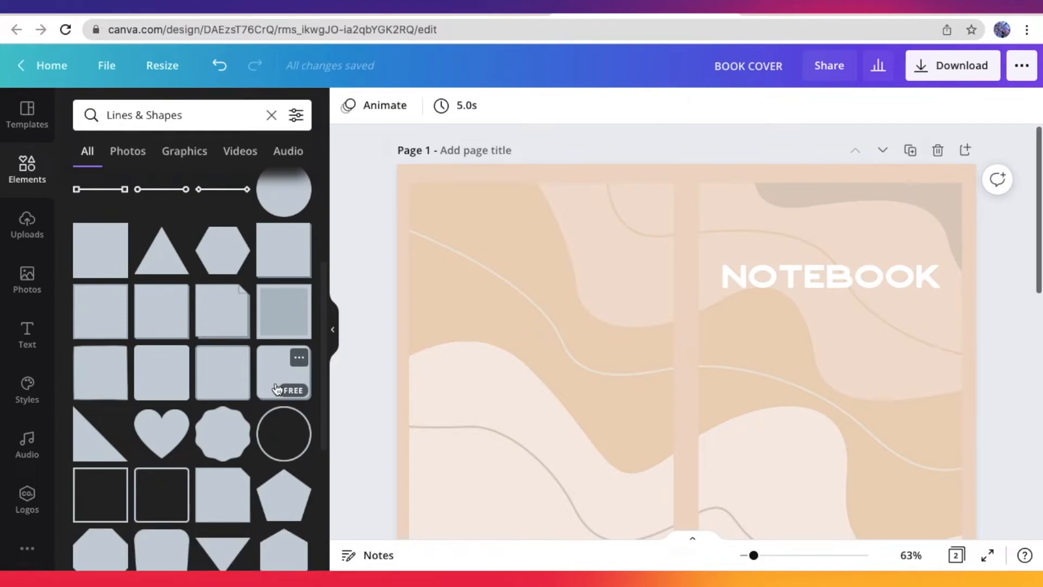
left_click(275, 389)
Step: Reshape the rounded square into a wide, flat pill and place it behind the NOTEBOOK heading on the front cover
left_click_drag(657, 429, 738, 391)
left_click_drag(766, 449, 794, 293)
left_click_drag(761, 220, 763, 239)
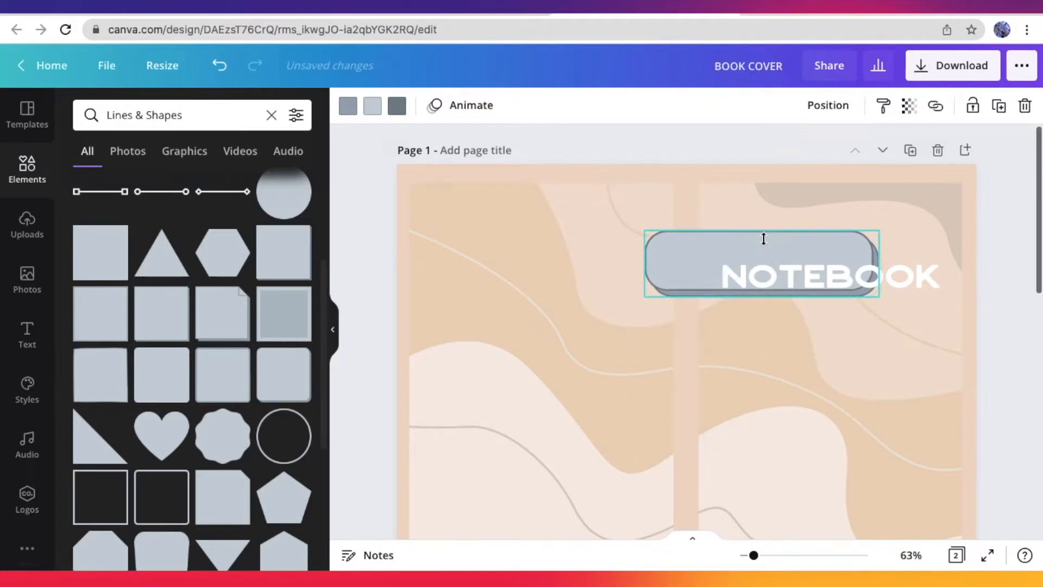
scroll(230, 479, "down", 20)
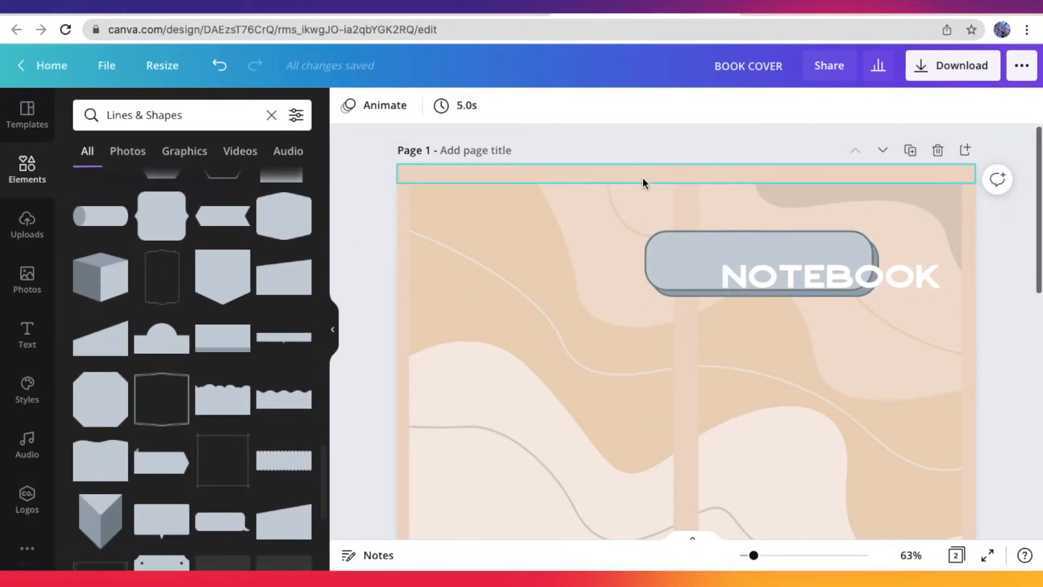
left_click_drag(654, 259, 726, 276)
left_click_drag(837, 304, 837, 296)
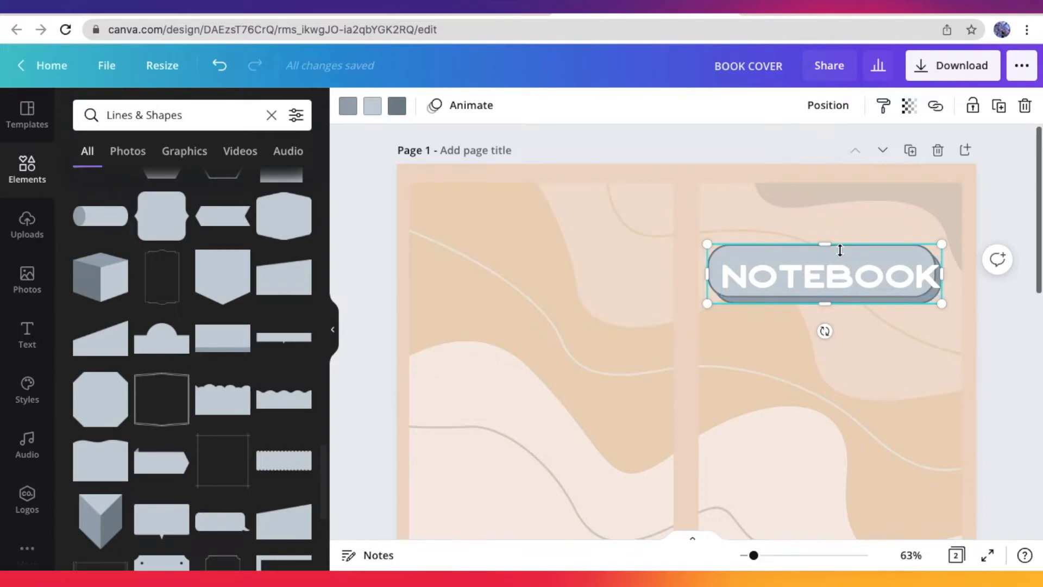
Step: Recolour the pill shape with the background photo's colours: golden tan shadow, taupe fill and peach outline
left_click(345, 104)
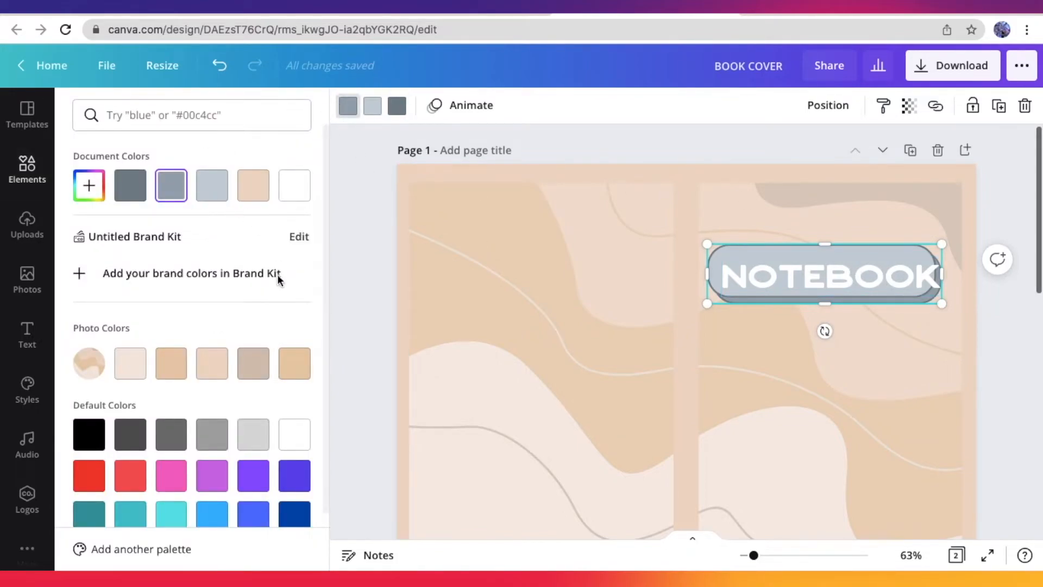
left_click(288, 364)
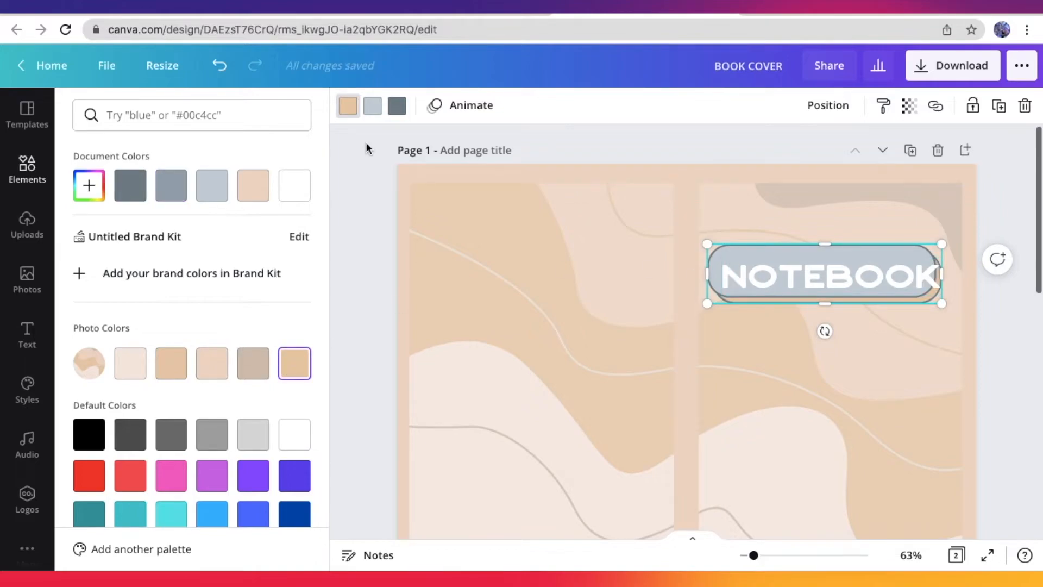
left_click(380, 105)
left_click(135, 363)
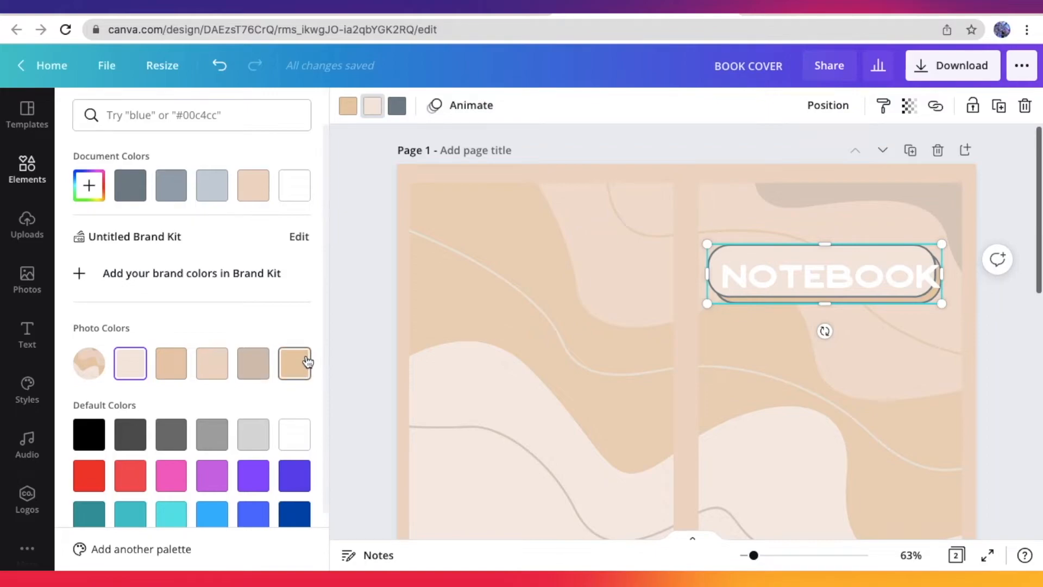
left_click(258, 362)
left_click(397, 108)
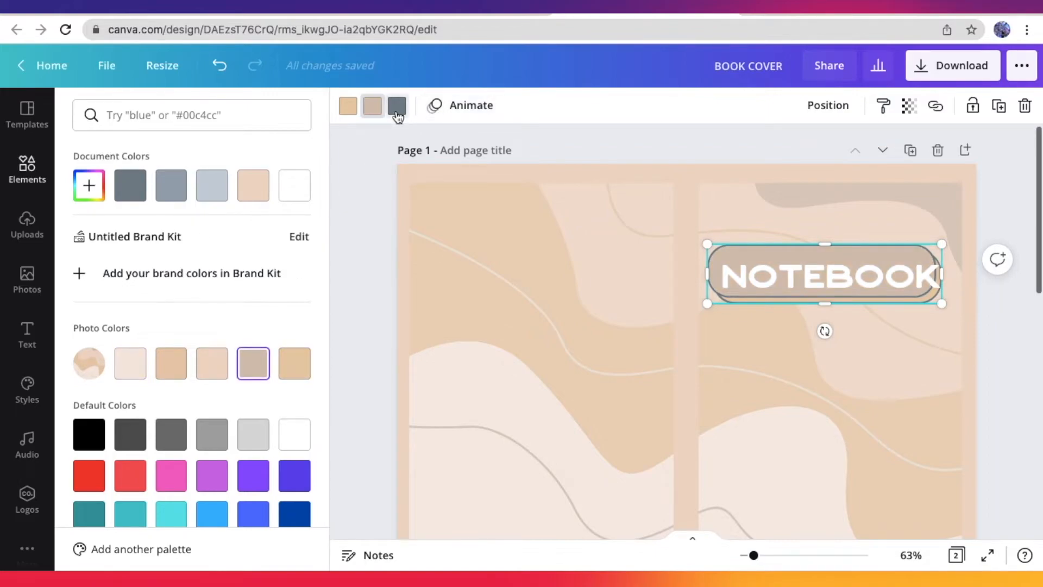
left_click(208, 364)
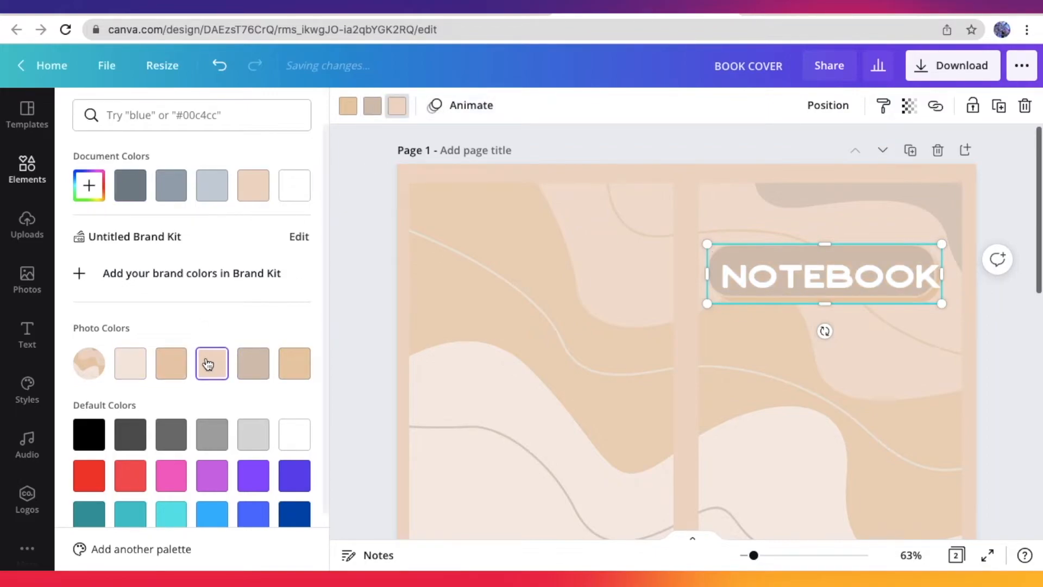
left_click(751, 332)
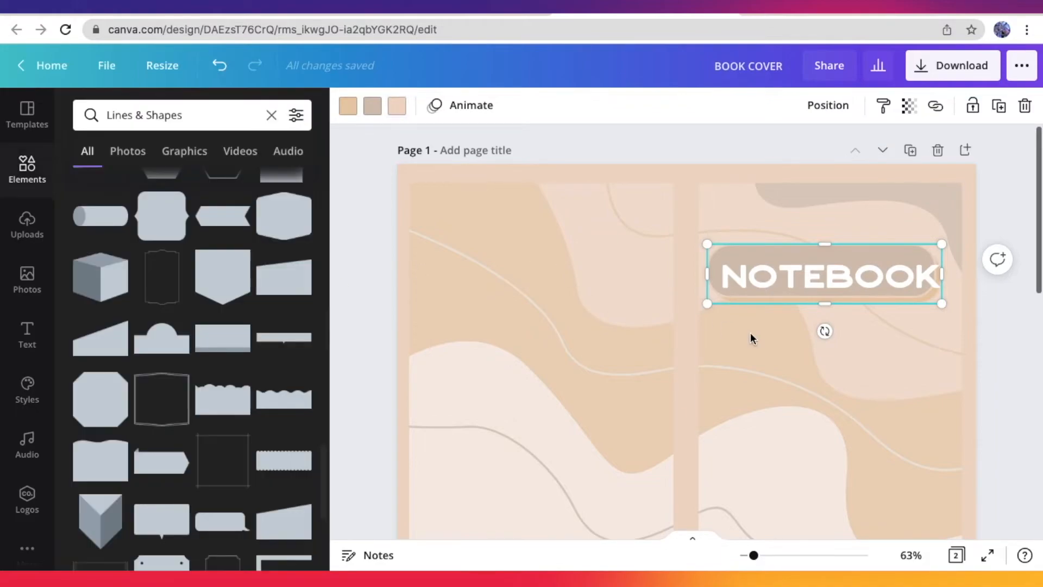
Step: Shrink the NOTEBOOK heading to size 46.8 and centre it inside the taupe pill shape
left_click(894, 340)
left_click_drag(865, 265, 860, 259)
left_click_drag(933, 292, 878, 268)
left_click(899, 360)
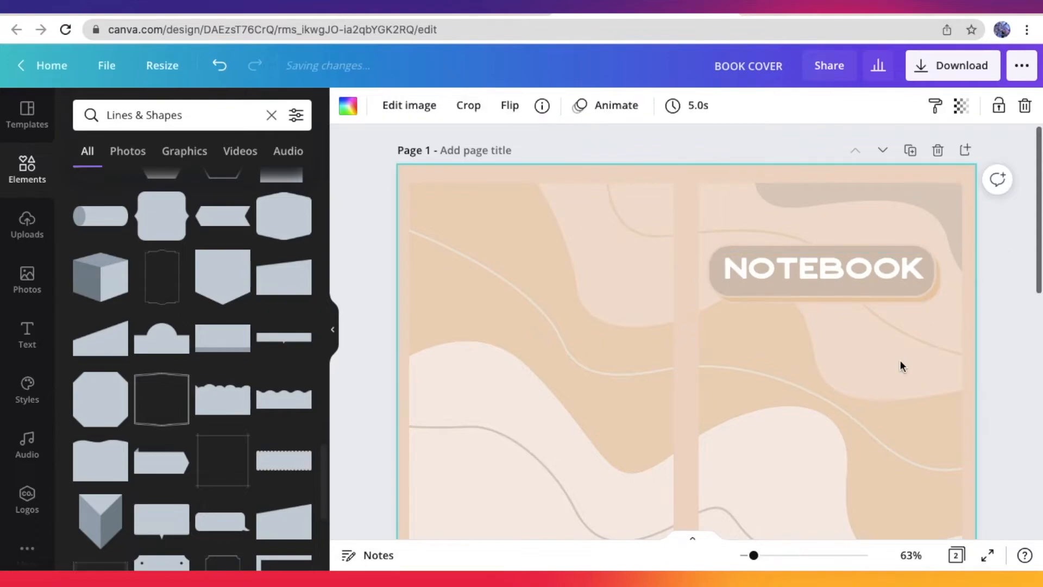
Step: Select the NOTEBOOK heading together with its pill shape and move both slightly lower, centred across the front cover
left_click(874, 270)
left_click(886, 313)
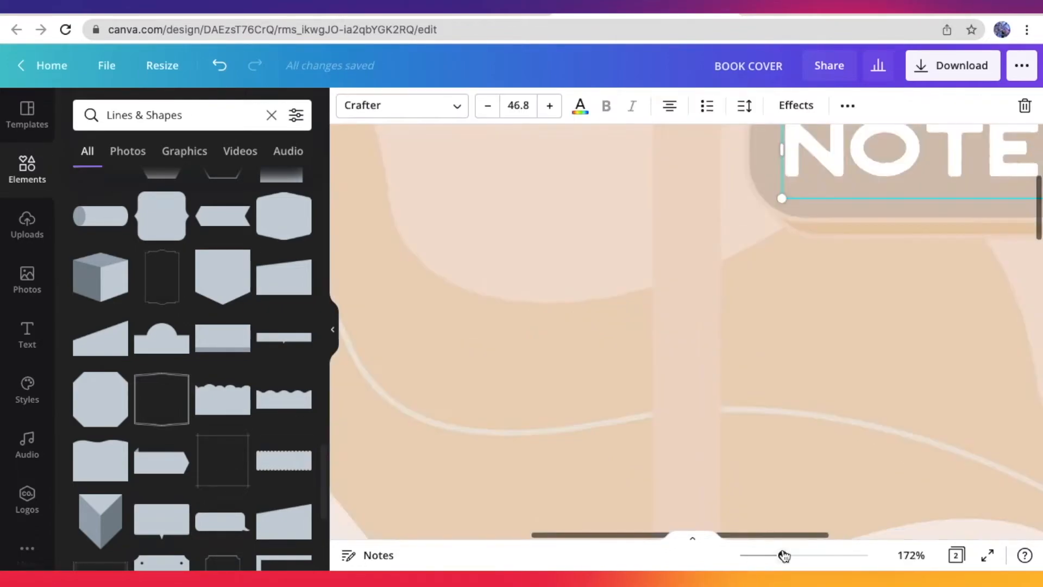
scroll(893, 422, "right", 1)
scroll(892, 419, "right", 2)
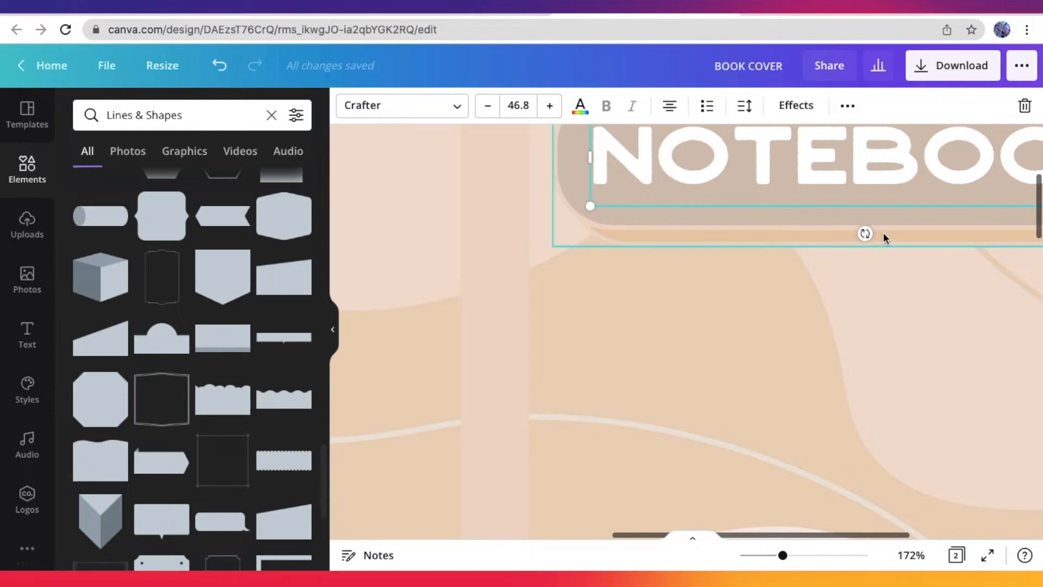
left_click(893, 235)
scroll(880, 237, "up", 3)
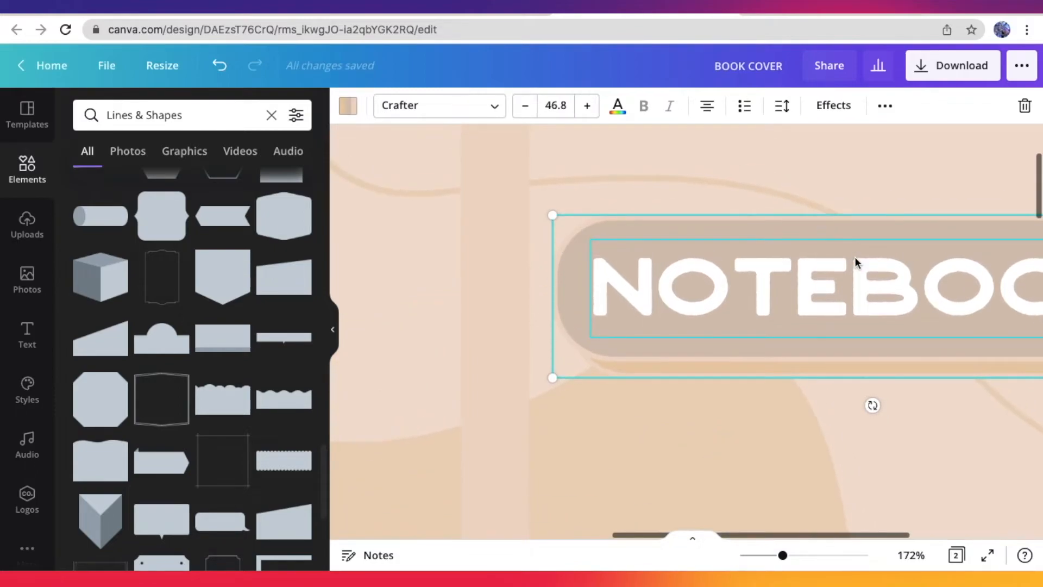
left_click(772, 555)
left_click(763, 555)
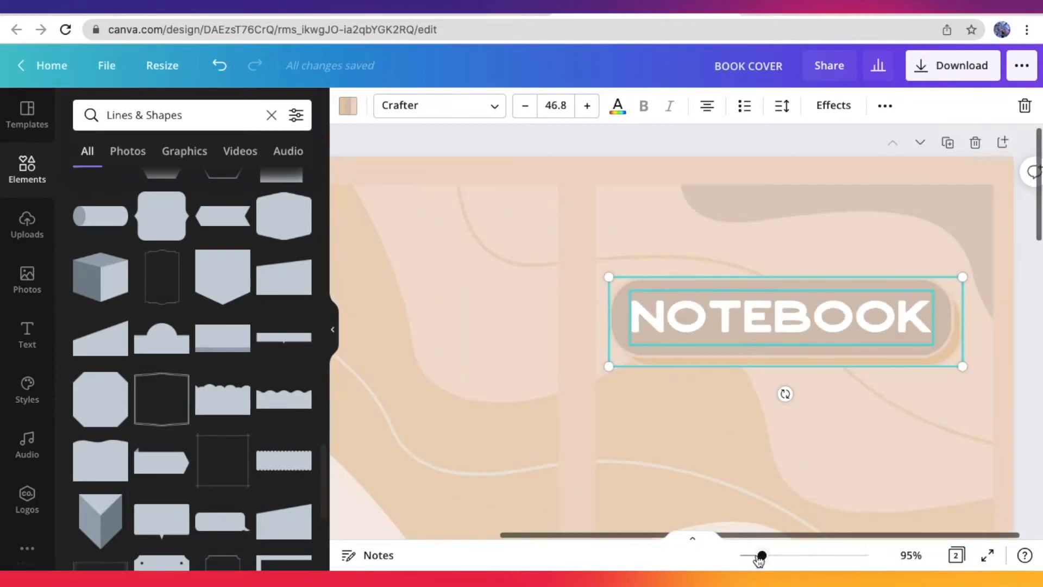
scroll(792, 478, "down", 1)
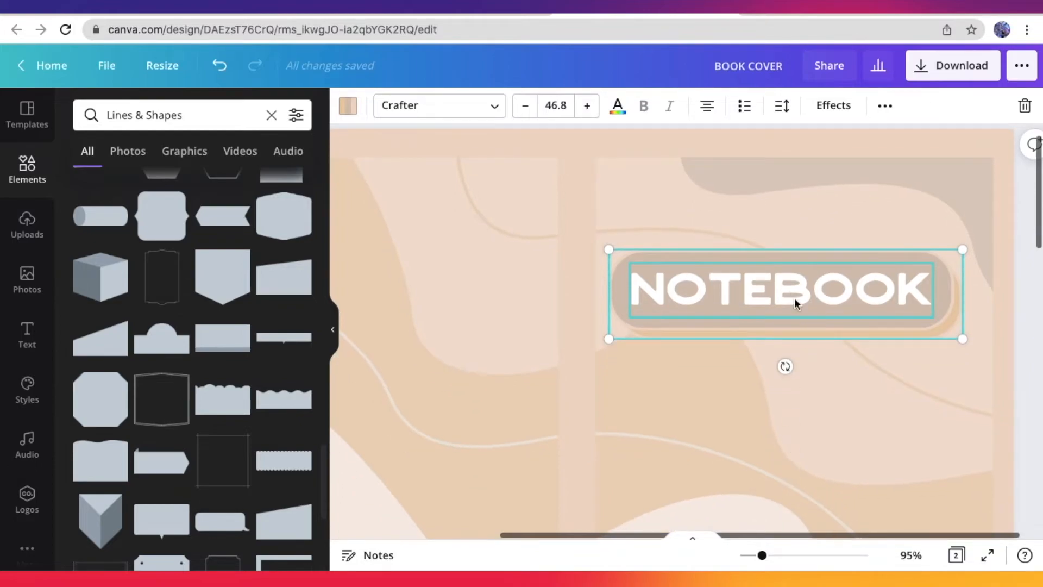
left_click_drag(791, 295, 799, 342)
left_click(332, 329)
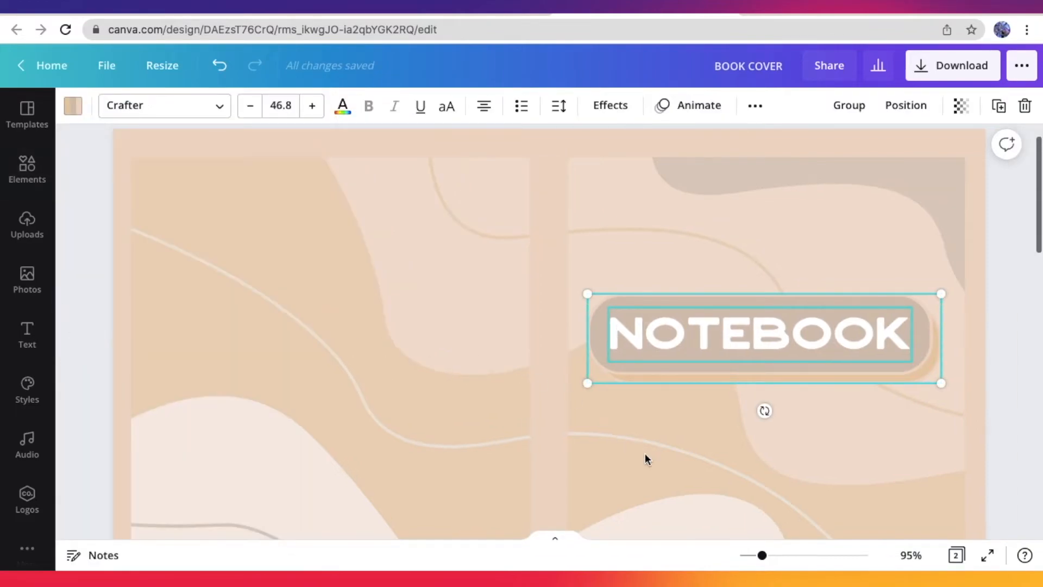
left_click_drag(758, 556, 754, 557)
left_click(906, 391)
Step: Review the whole cover on page 1, checking the borders, spine and title placement
scroll(906, 388, "down", 3)
scroll(906, 385, "up", 2)
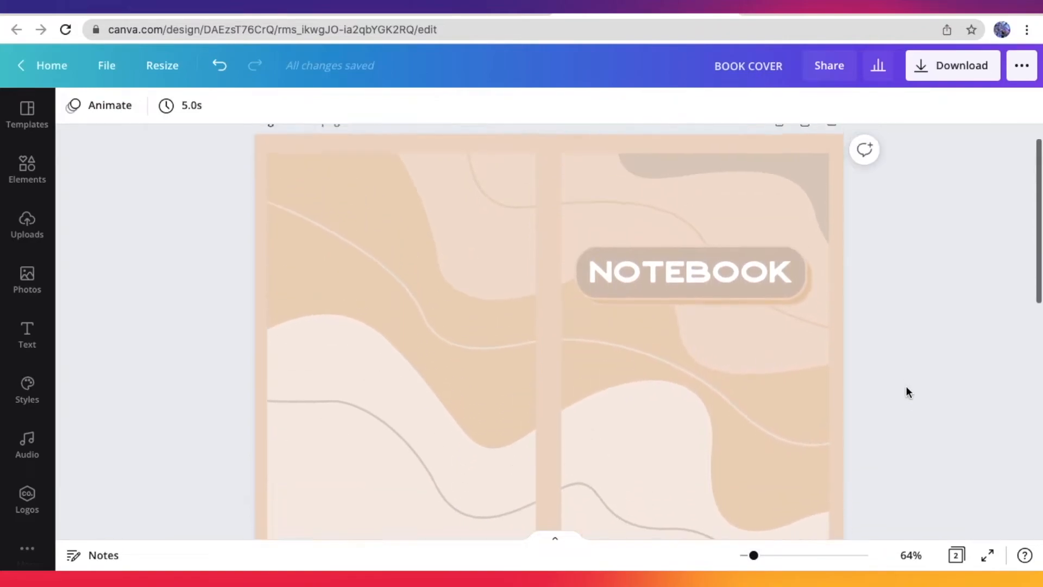
scroll(963, 320, "down", 2)
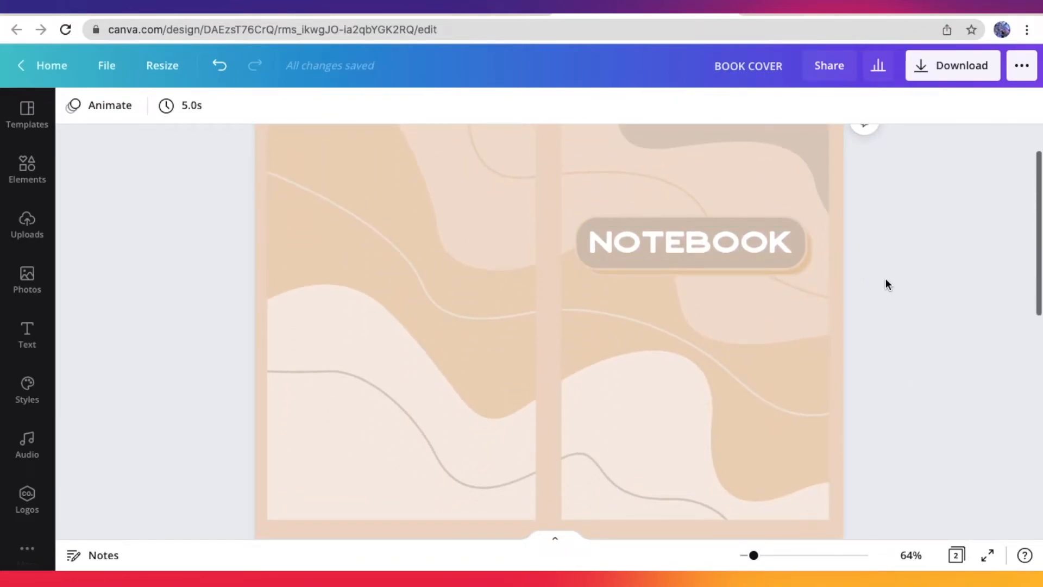
scroll(886, 279, "up", 2)
scroll(886, 282, "down", 2)
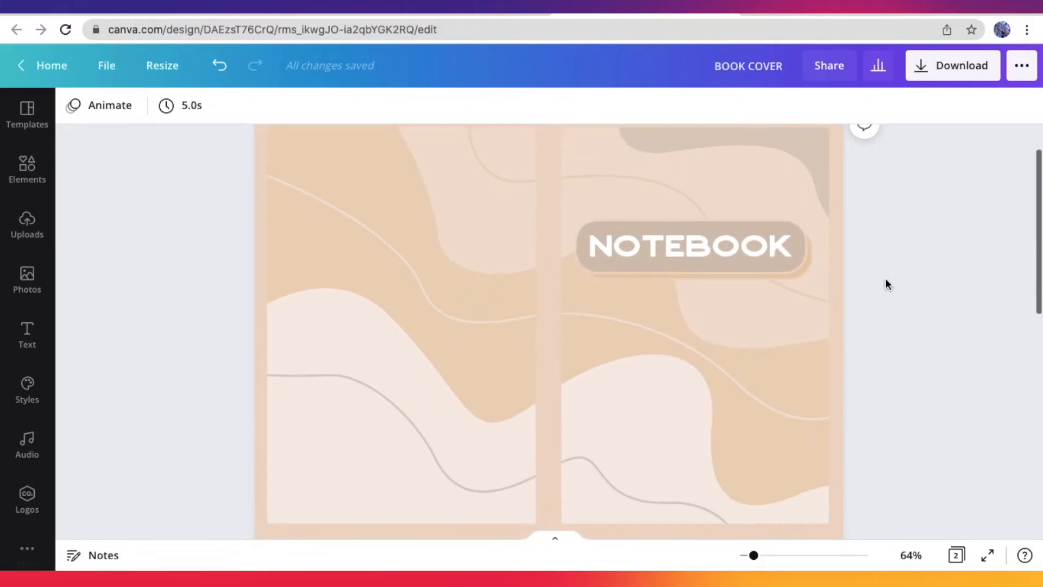
scroll(908, 218, "up", 2)
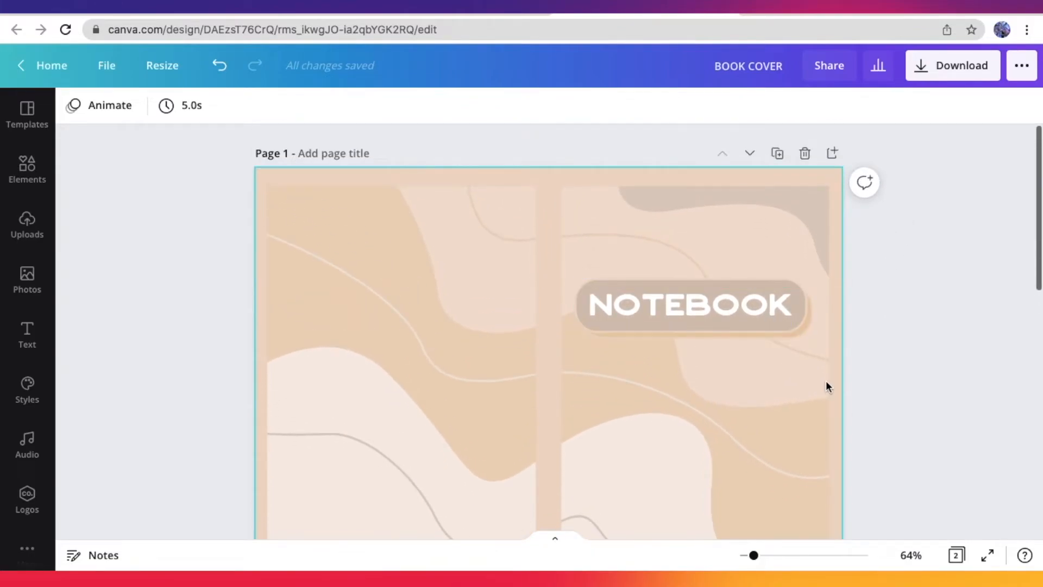
scroll(826, 380, "down", 1)
scroll(826, 384, "down", 1)
scroll(869, 315, "up", 2)
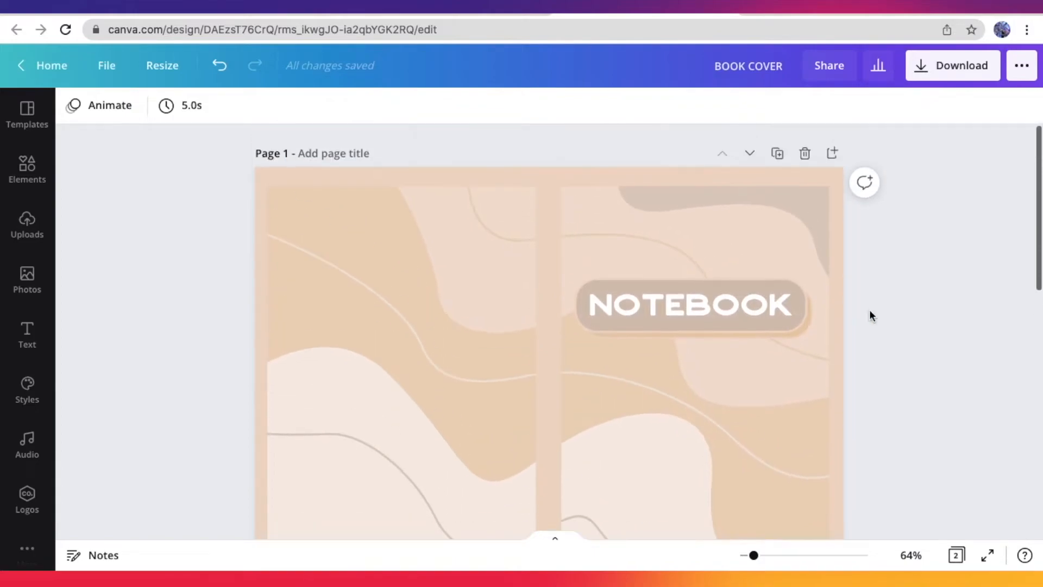
Step: Download only page 1 of the book cover as PDF Print and dismiss the sharing message
left_click(959, 70)
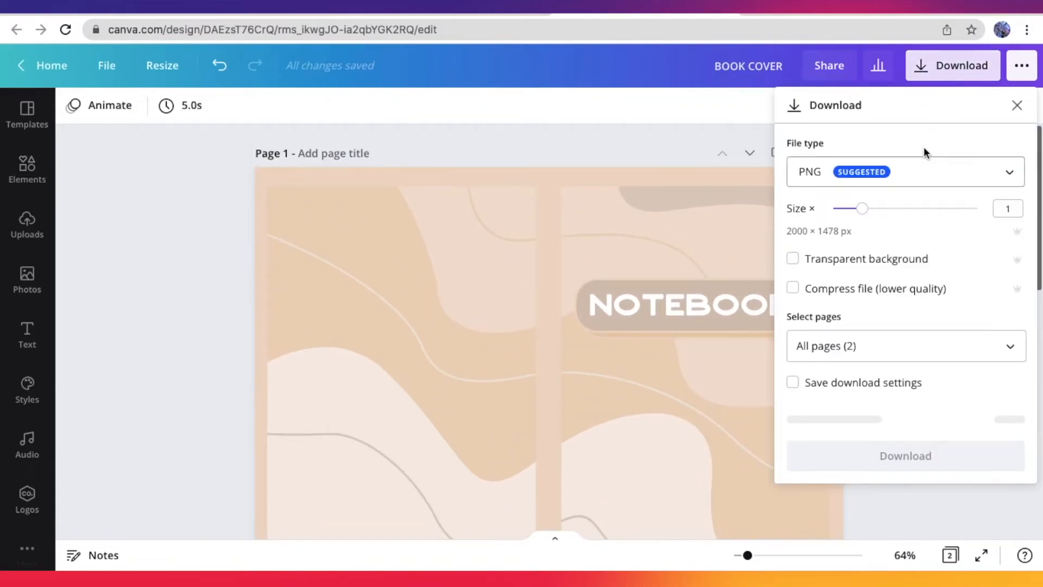
left_click(924, 178)
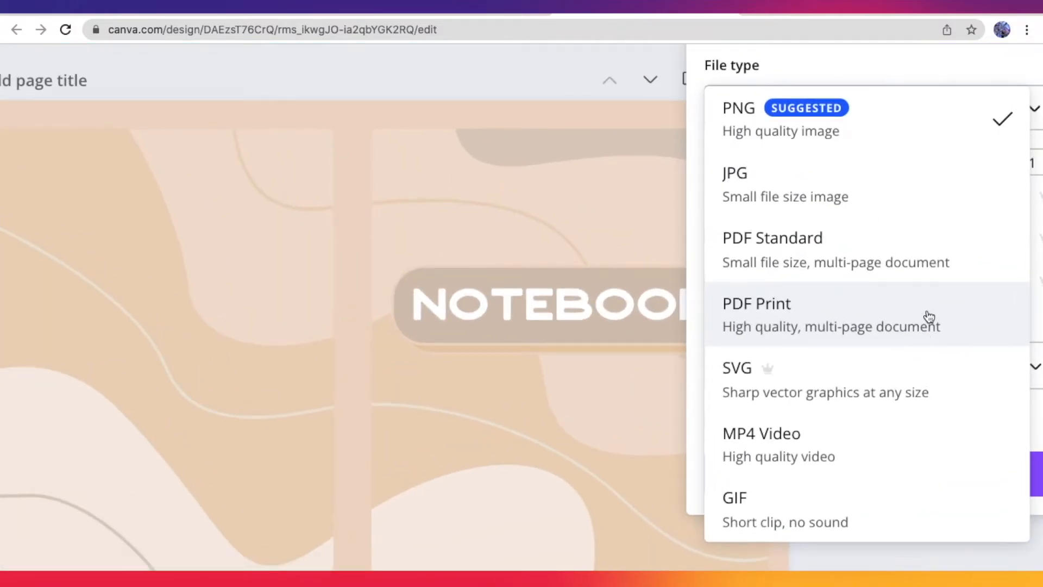
left_click(933, 336)
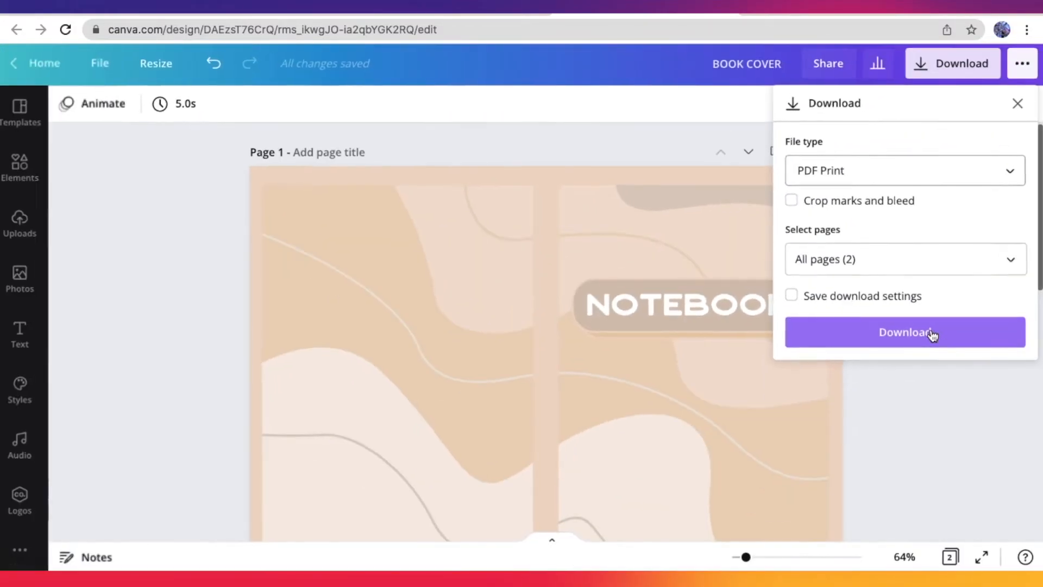
left_click(914, 252)
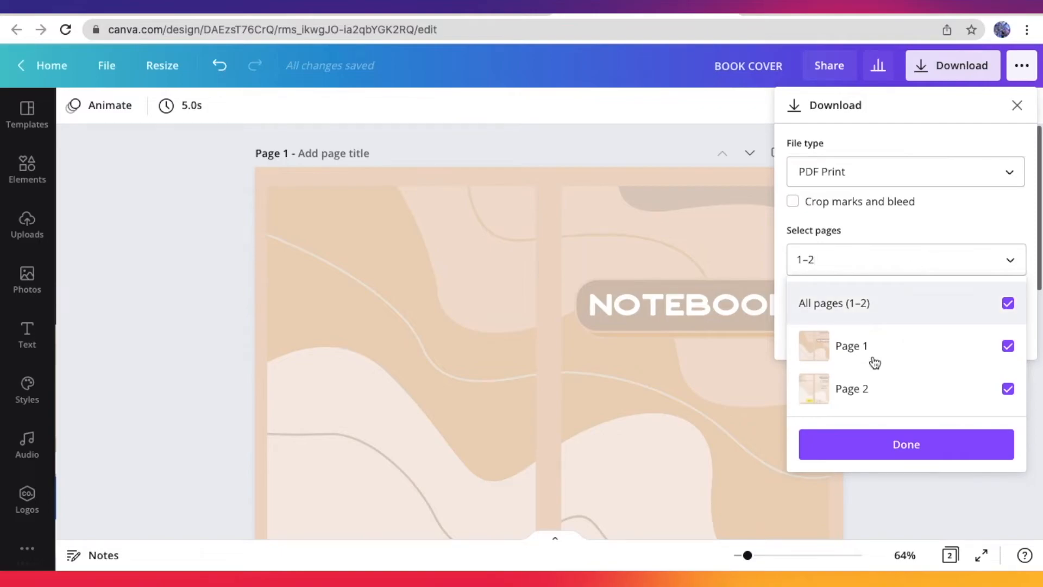
left_click(873, 390)
left_click(924, 220)
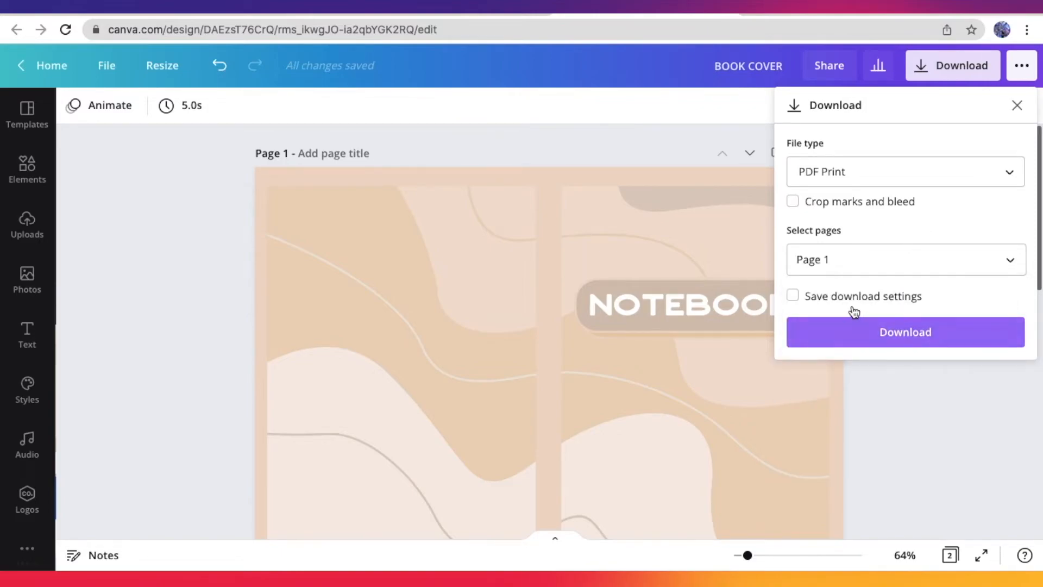
left_click(918, 331)
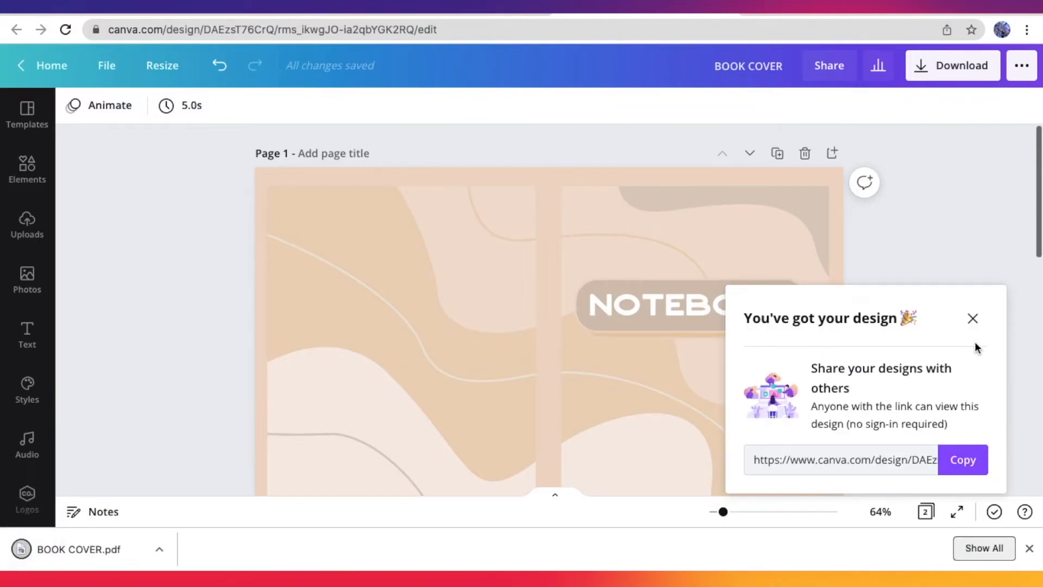
left_click(974, 321)
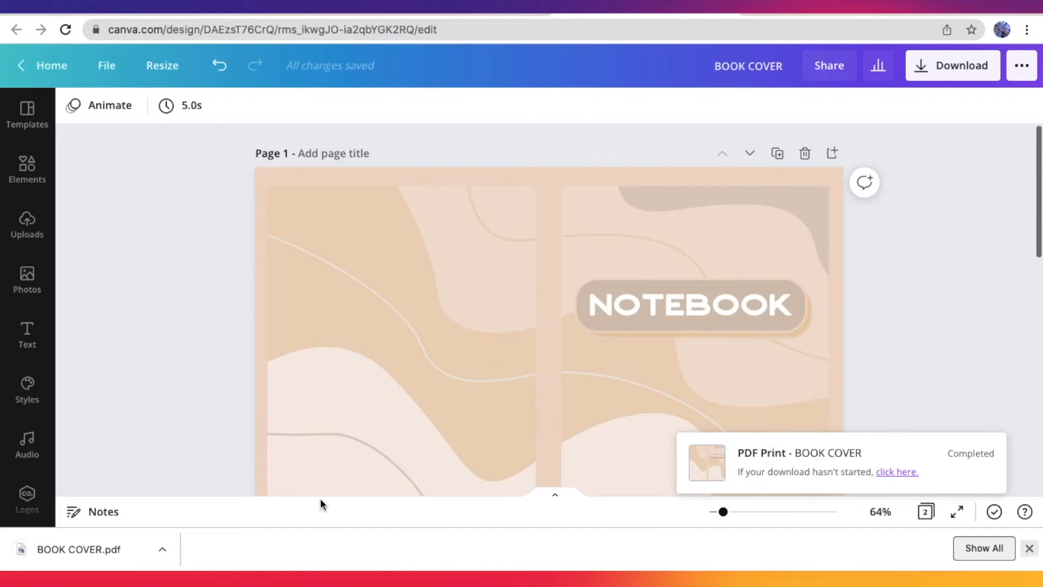
Step: Open the downloaded BOOK COVER.pdf, inspect the full cover and return to the Canva design
left_click(126, 548)
scroll(647, 190, "up", 3)
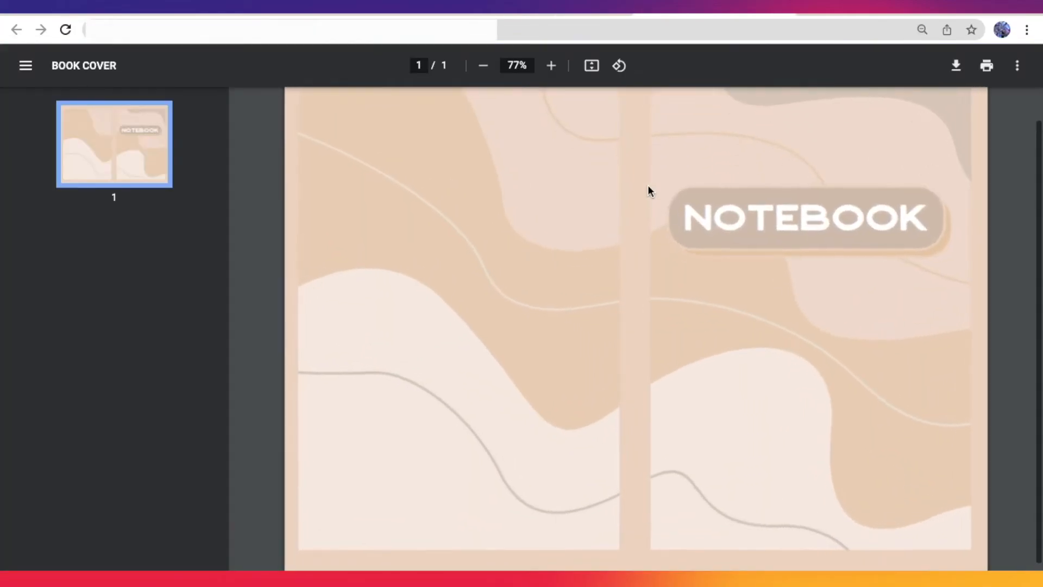
scroll(648, 191, "down", 1)
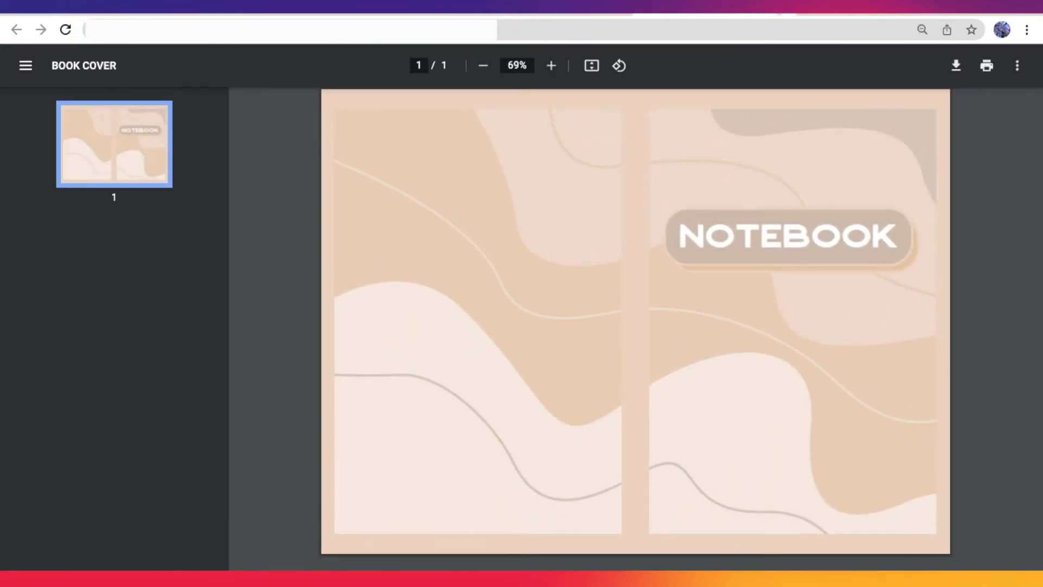
left_click(783, 9)
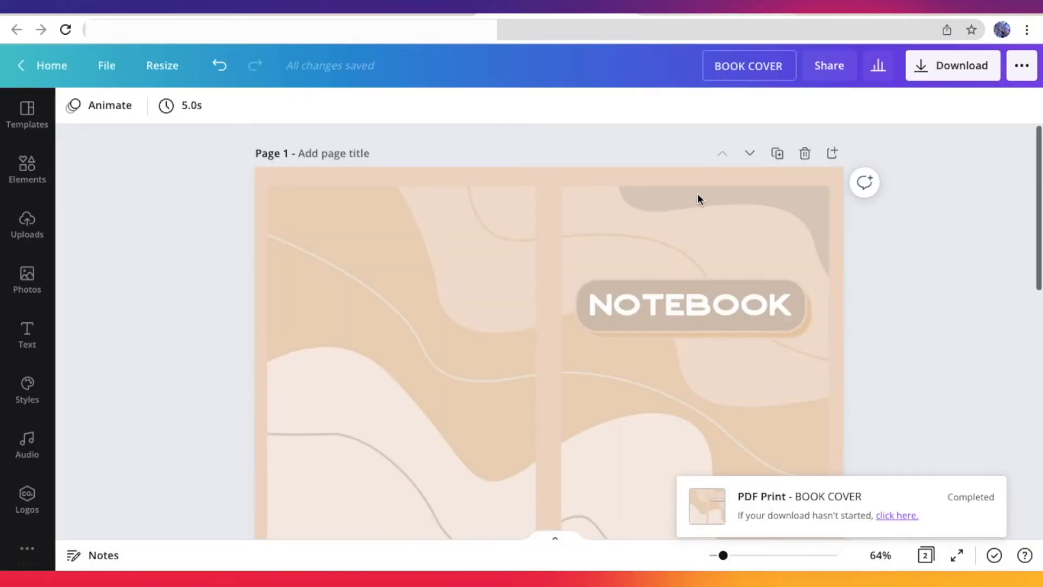
Step: Start a new custom-size design and enter a width of 6.125 in and a height of 9.250 in
left_click(112, 73)
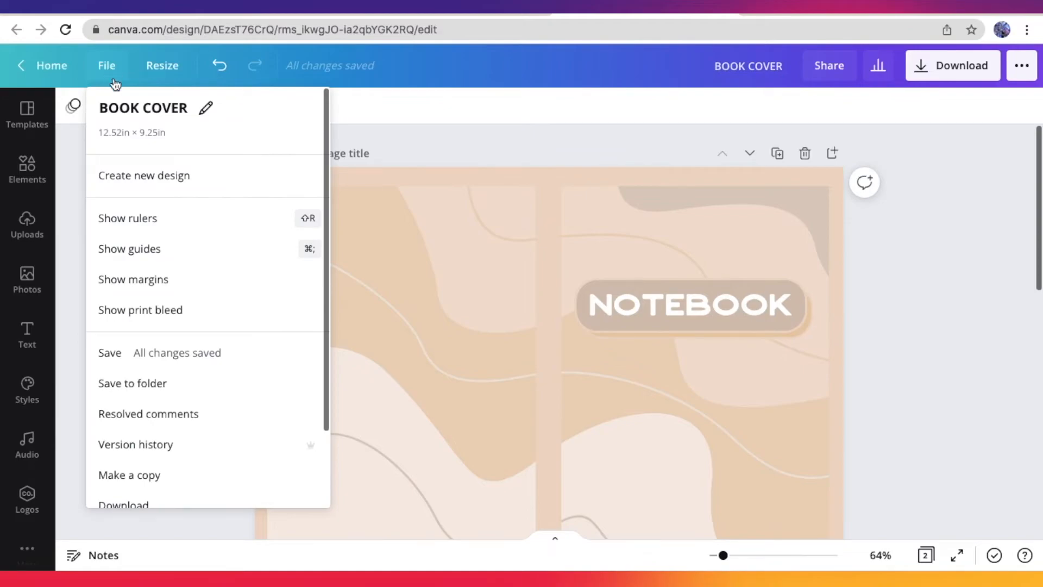
left_click(153, 179)
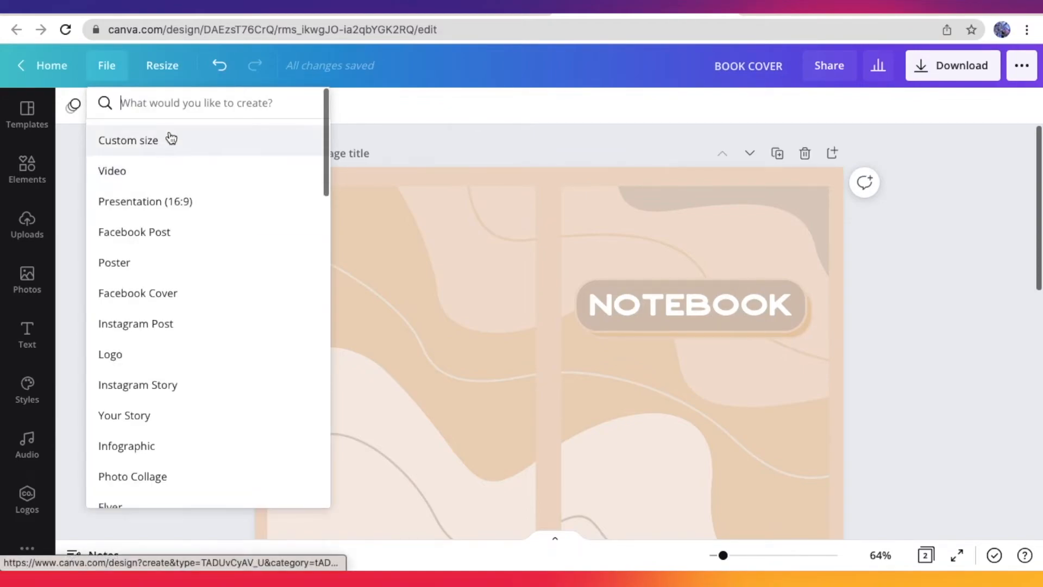
left_click(171, 141)
type("6.")
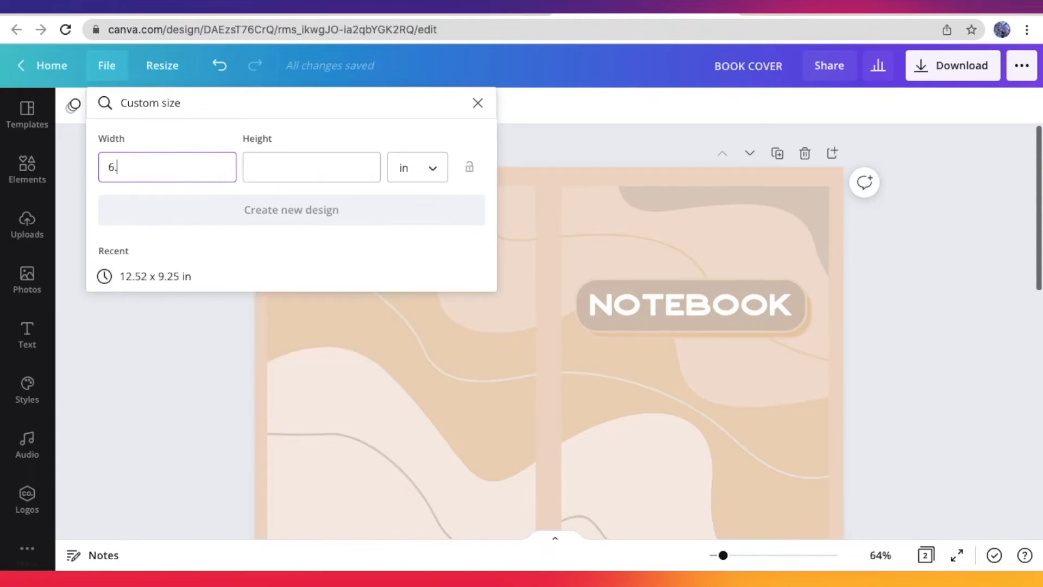
type("125")
left_click(271, 167)
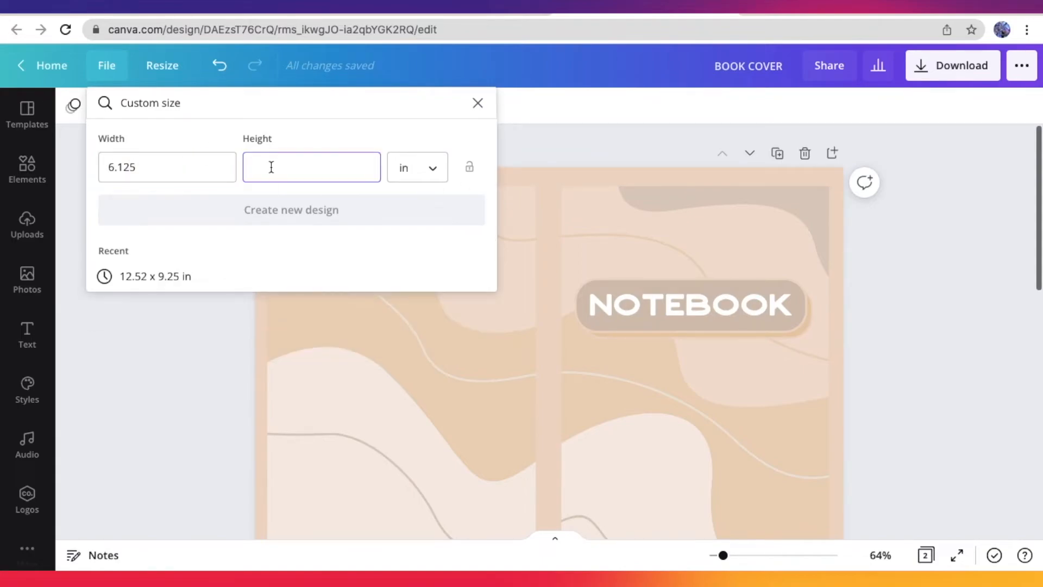
type("9.250")
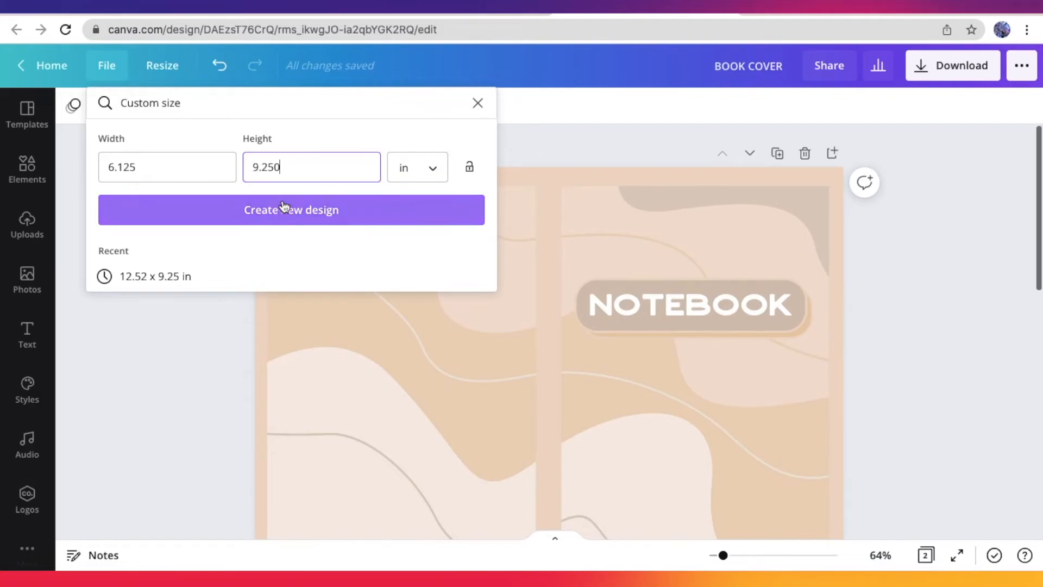
Step: Check the full cover height, front cover width and bleed width in the KDP cover calculator
left_click(290, 11)
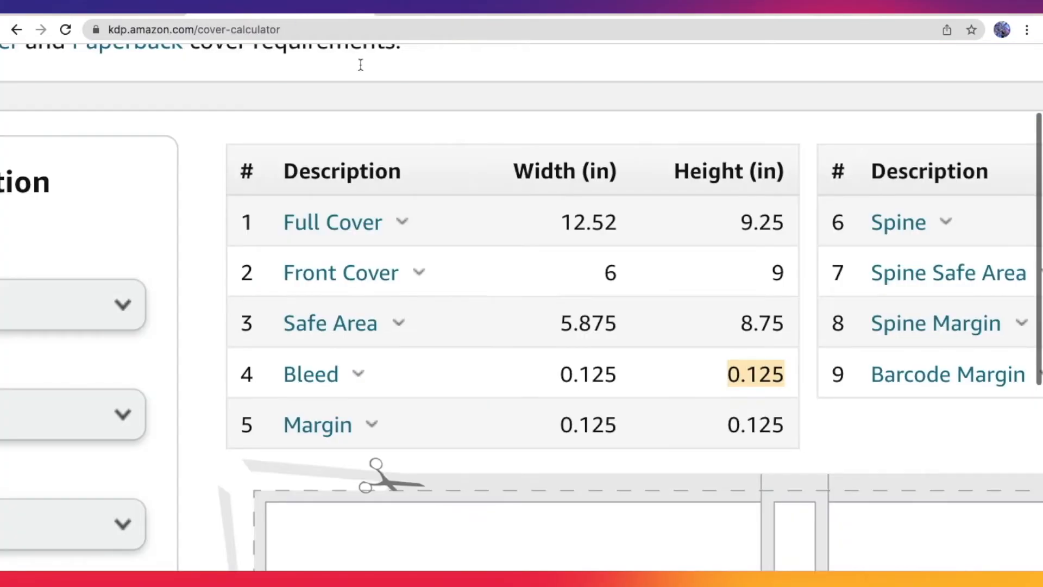
scroll(625, 277, "right", 2)
double_click(714, 227)
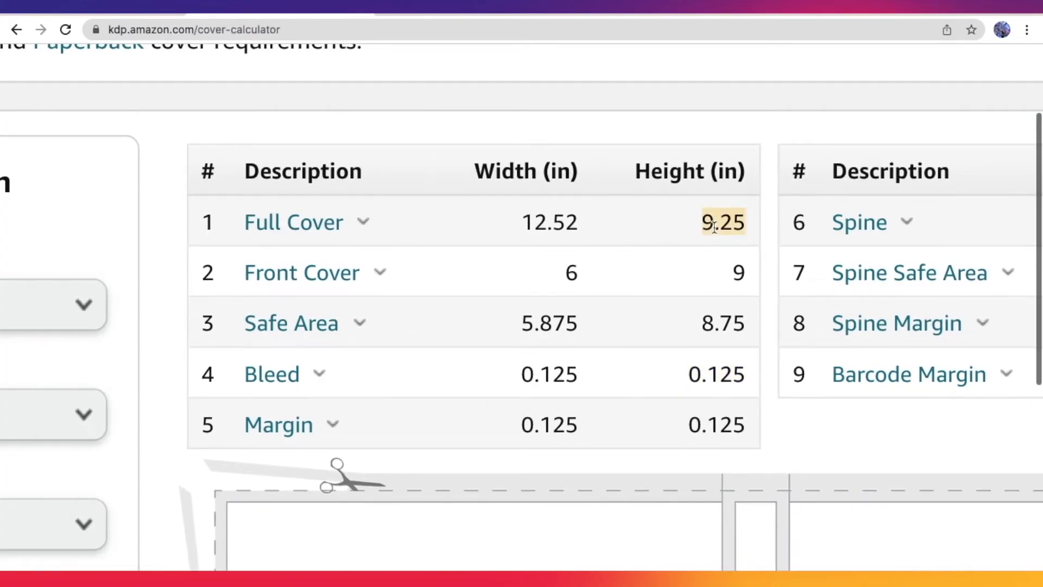
left_click(727, 217)
double_click(716, 222)
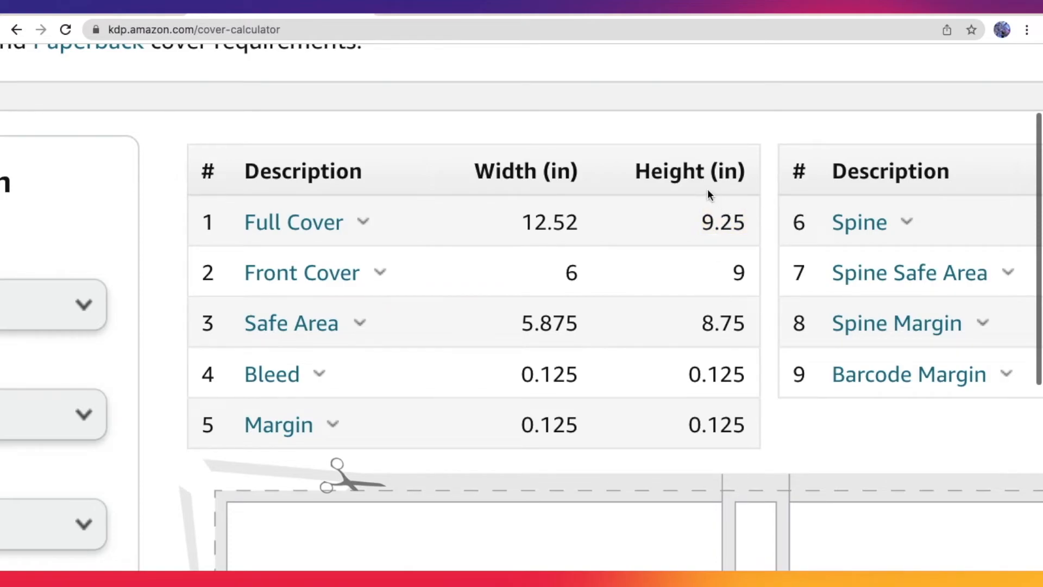
double_click(565, 270)
double_click(548, 376)
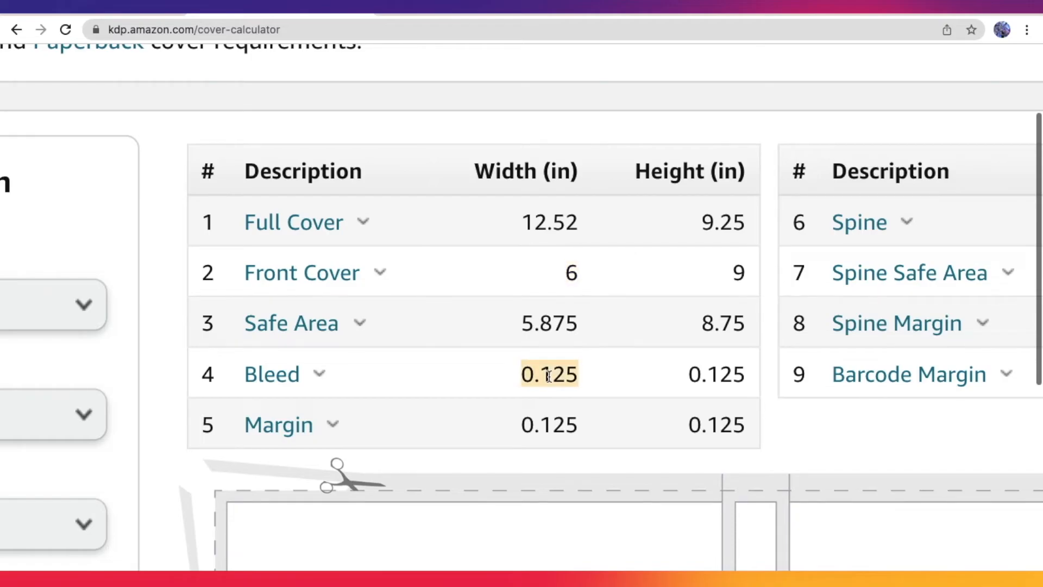
left_click(527, 222)
left_click(477, 14)
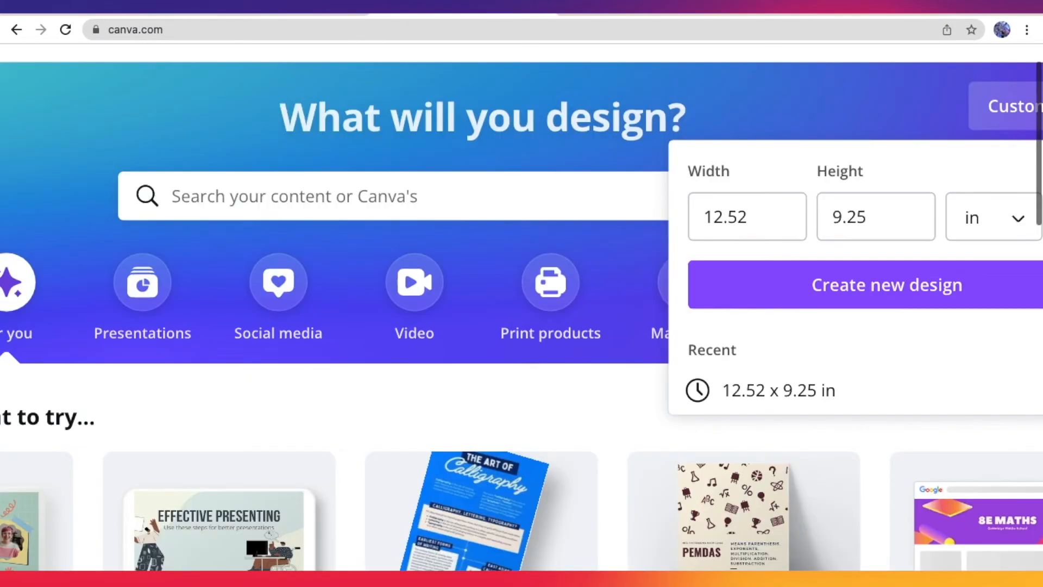
Step: Return to the book cover design, create the new 6.125 x 9.250 in design and add a subheading to its blank page
left_click(658, 14)
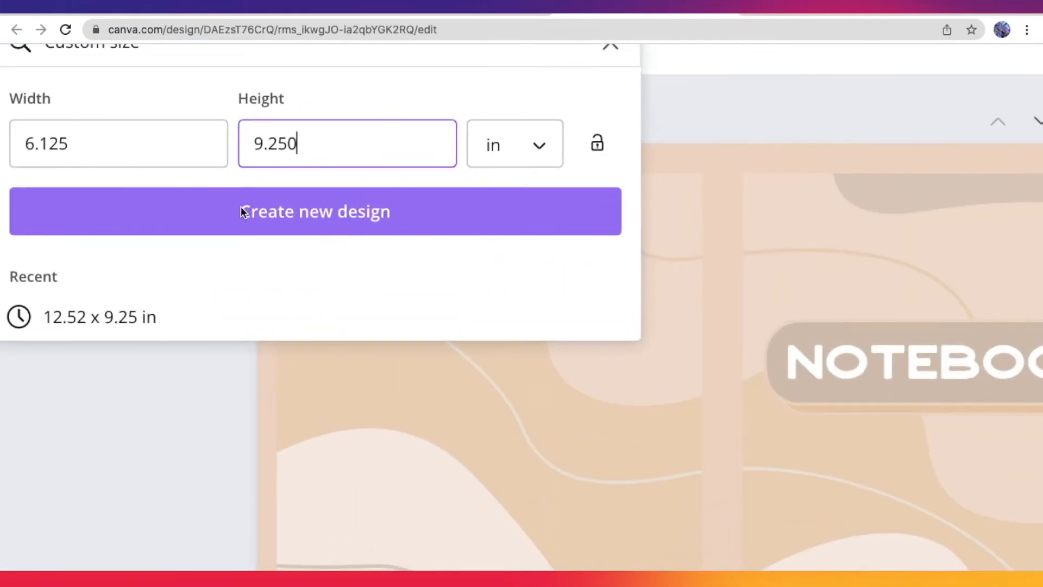
left_click(241, 212)
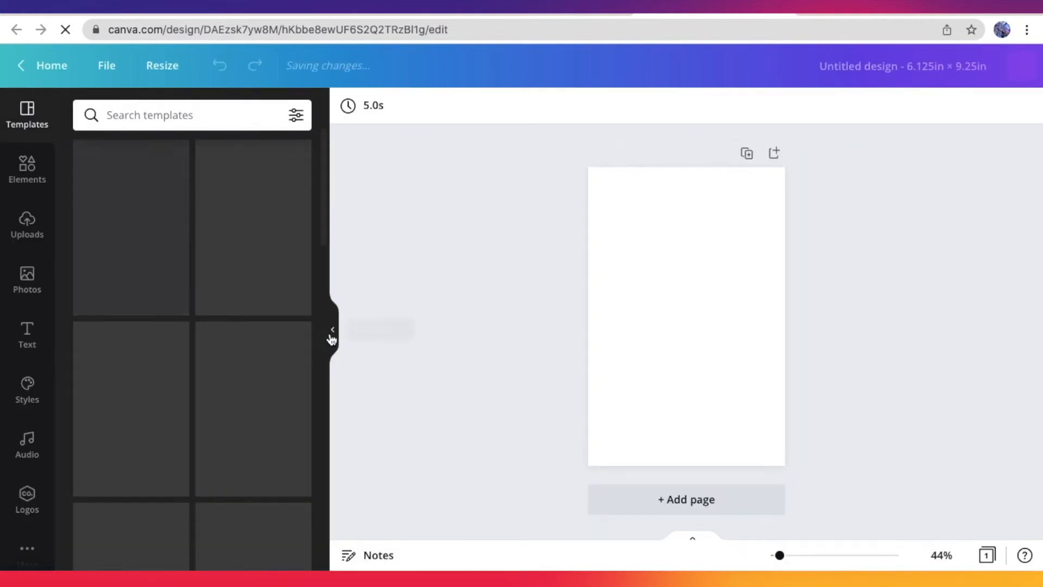
left_click(10, 329)
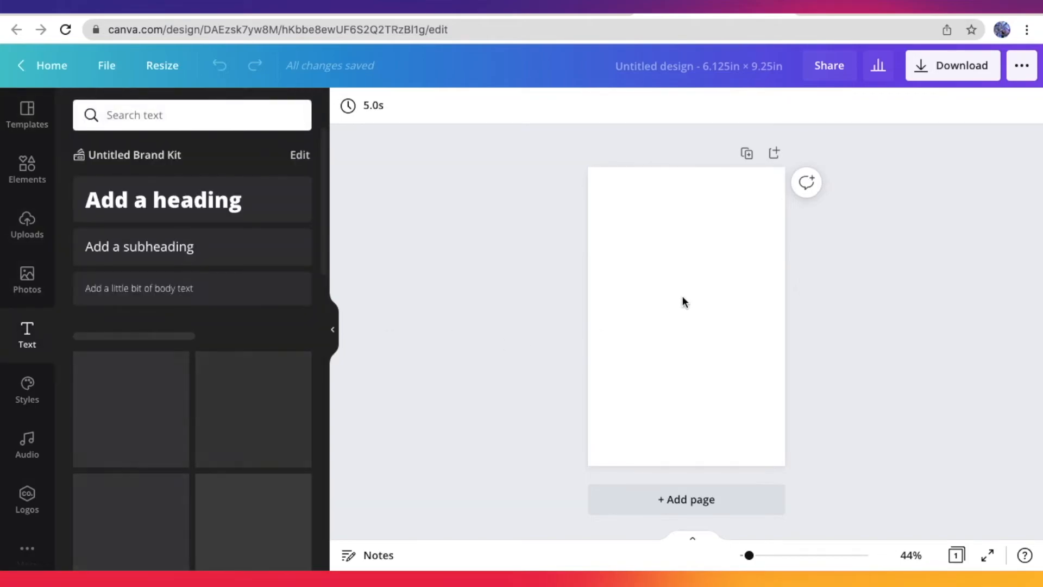
left_click(254, 253)
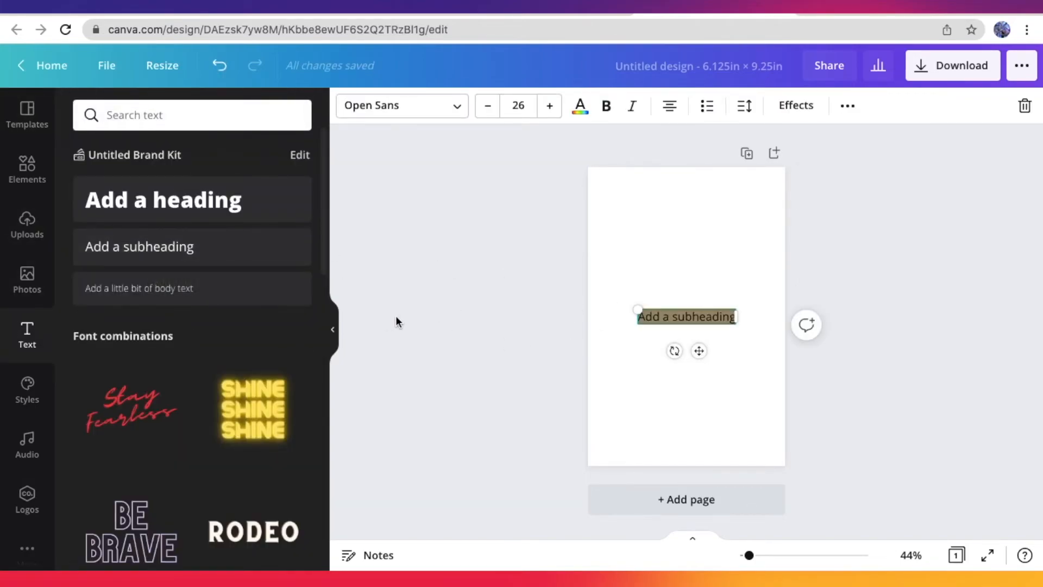
left_click(333, 333)
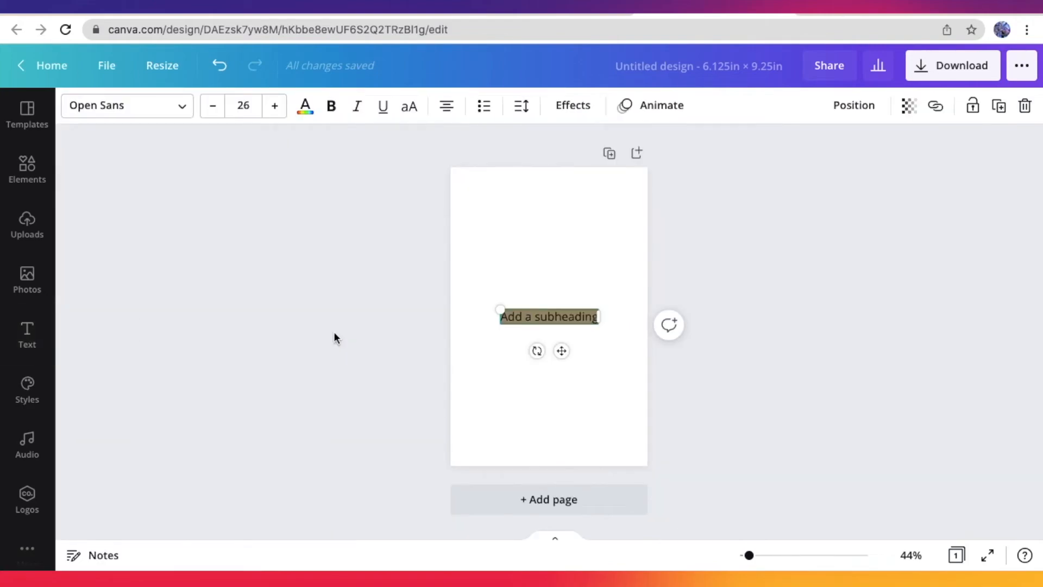
Step: Replace the subheading text with a single row of underscores running almost the full width of the page
key("BackSpace")
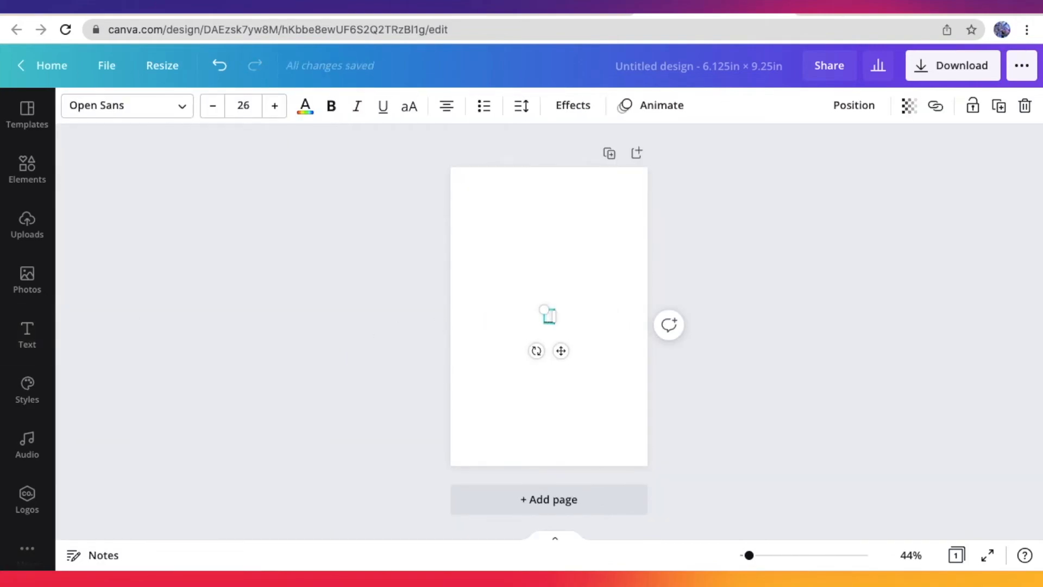
type("___________________________________")
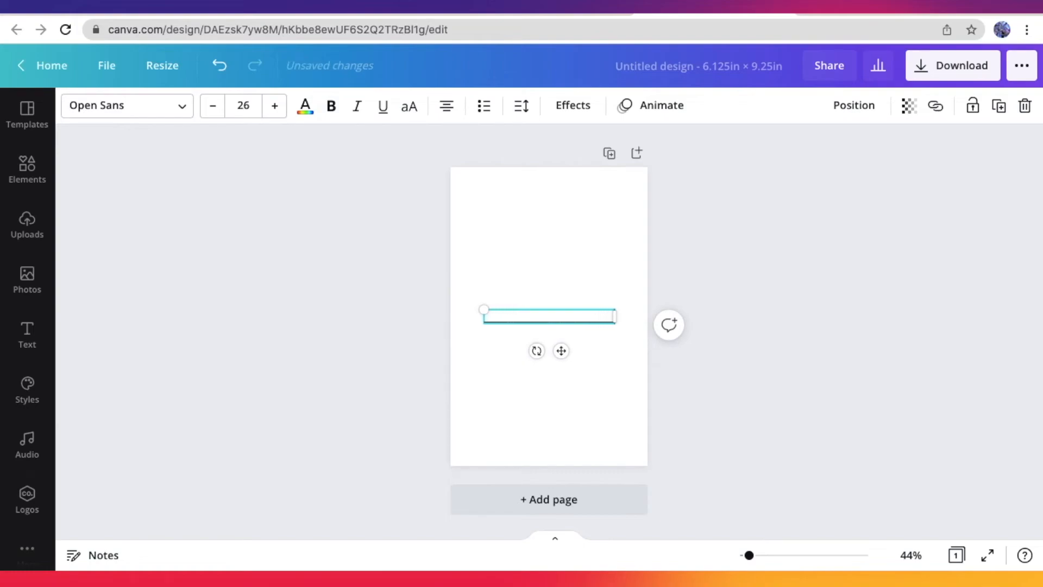
type("___")
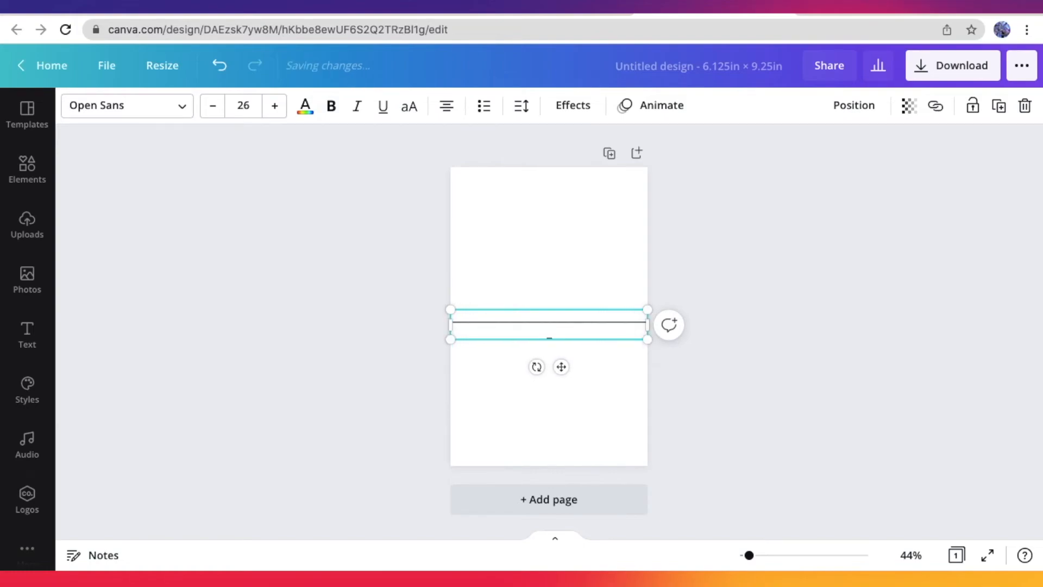
key("BackSpace")
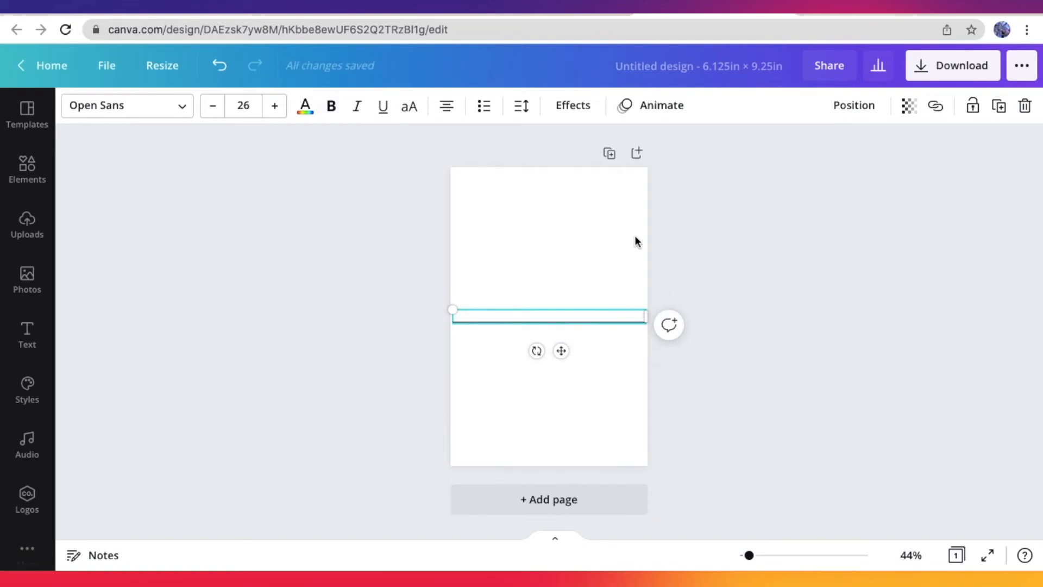
left_click(635, 236)
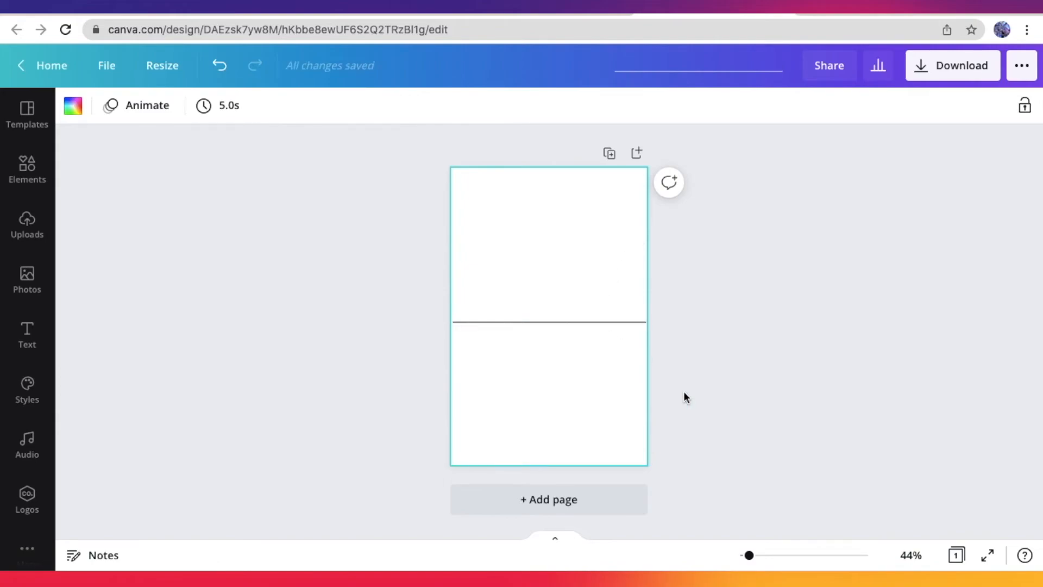
Step: Move the underscore line near the top of the page, widen its text box and extend the line across both page edges
left_click_drag(749, 554, 759, 555)
scroll(754, 387, "up", 3)
left_click_drag(667, 448, 641, 222)
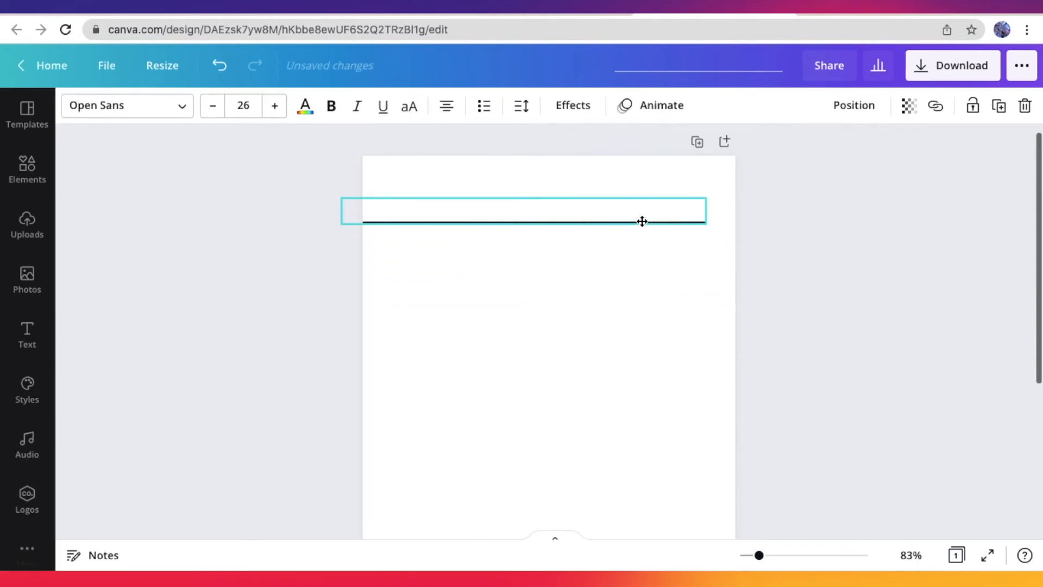
left_click_drag(709, 212, 734, 216)
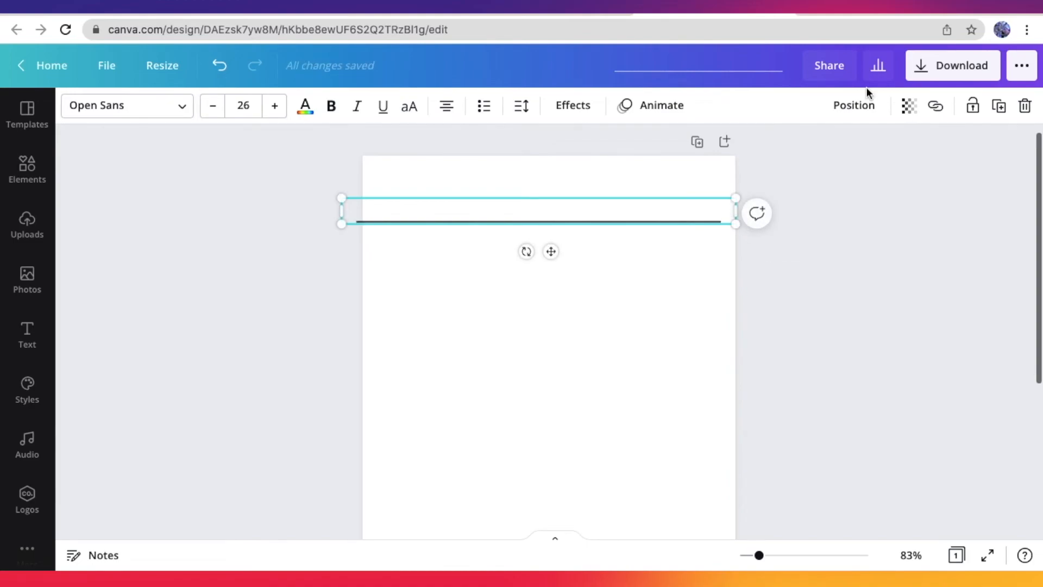
type("_")
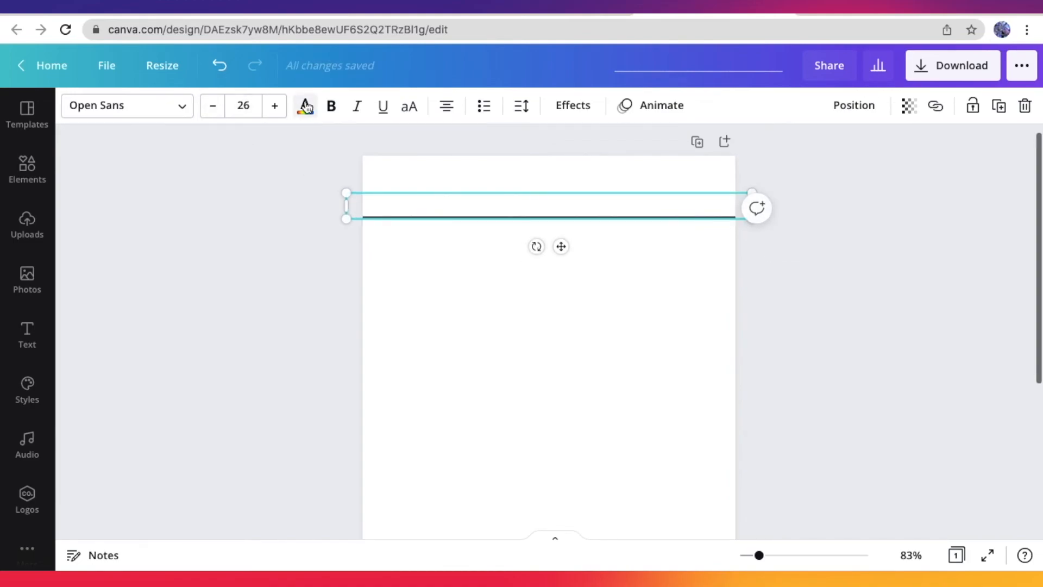
Step: Recolour the underscore line grey with the default grey swatch and fine-tune its shade in the colour picker
left_click(306, 112)
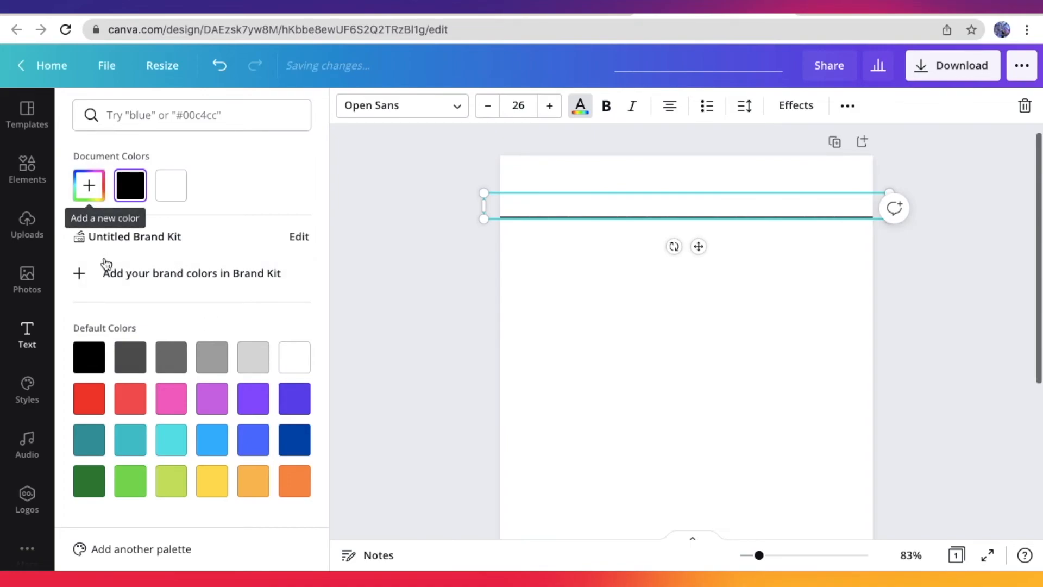
left_click(90, 192)
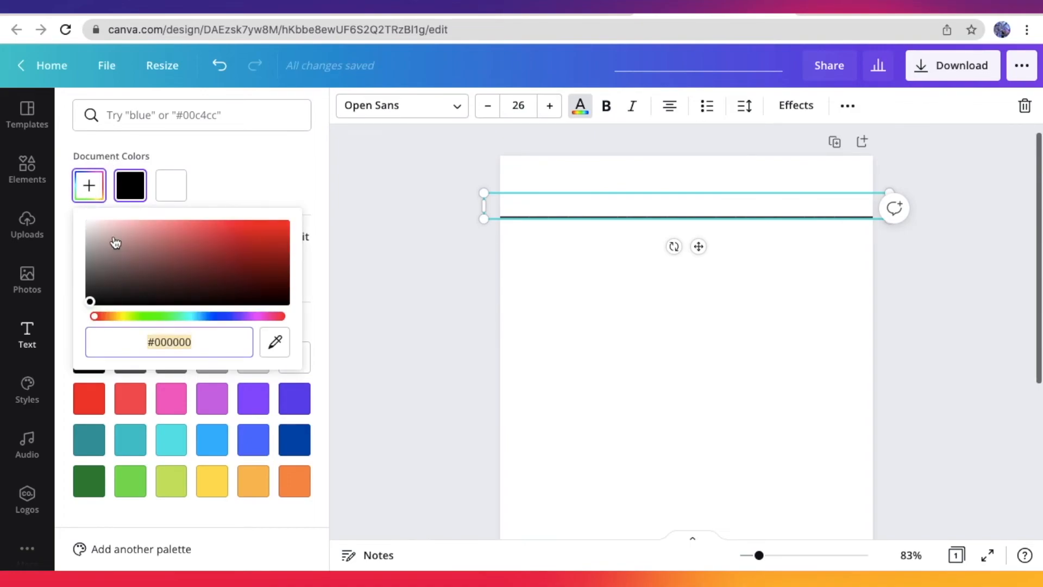
left_click(278, 166)
left_click(170, 368)
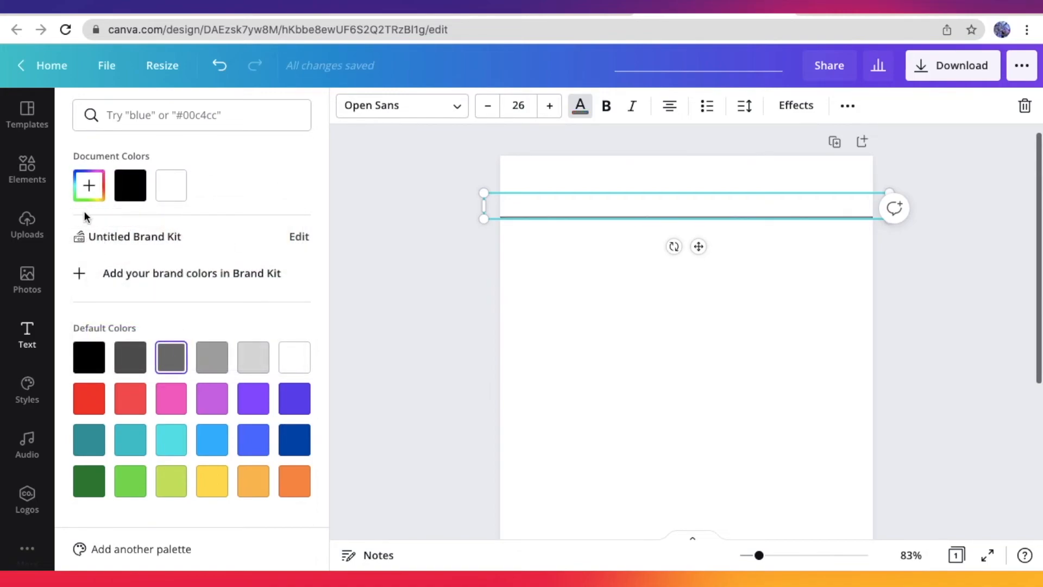
left_click(92, 194)
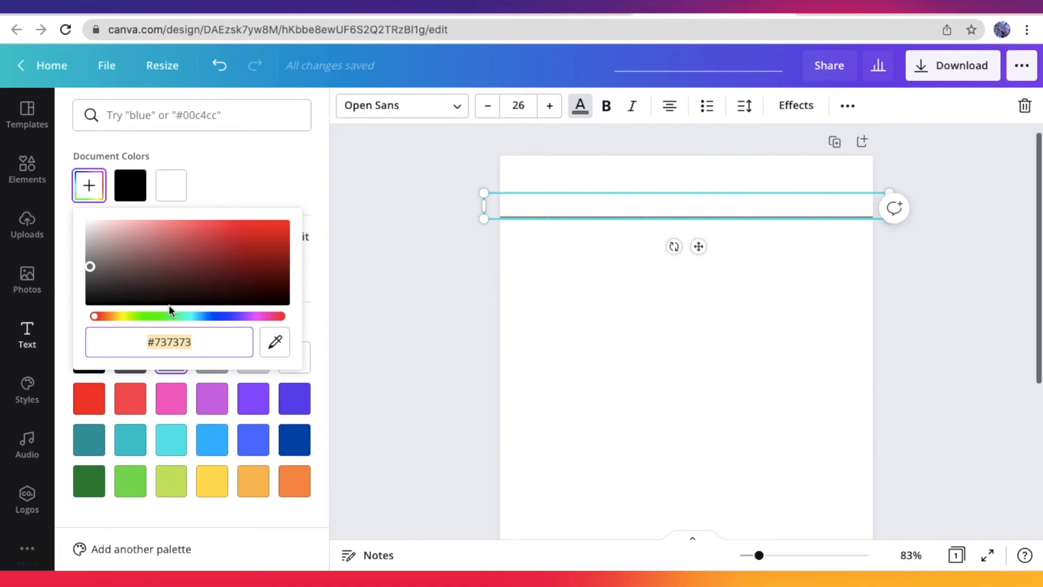
left_click(106, 320)
left_click_drag(94, 286, 91, 262)
left_click(449, 262)
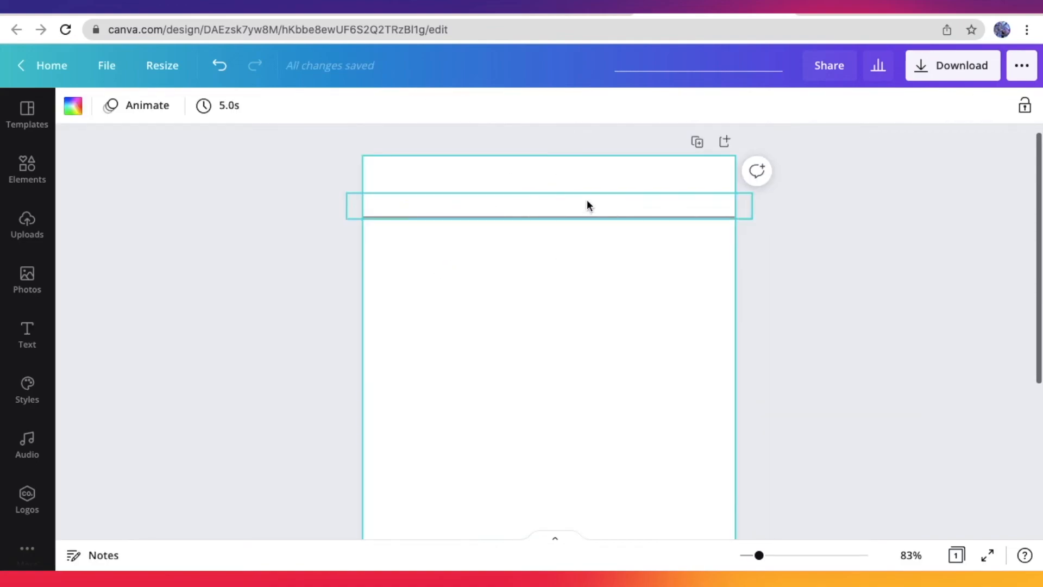
Step: Copy the grey line and place the copy just below the first, centred across the page
scroll(581, 217, "up", 1)
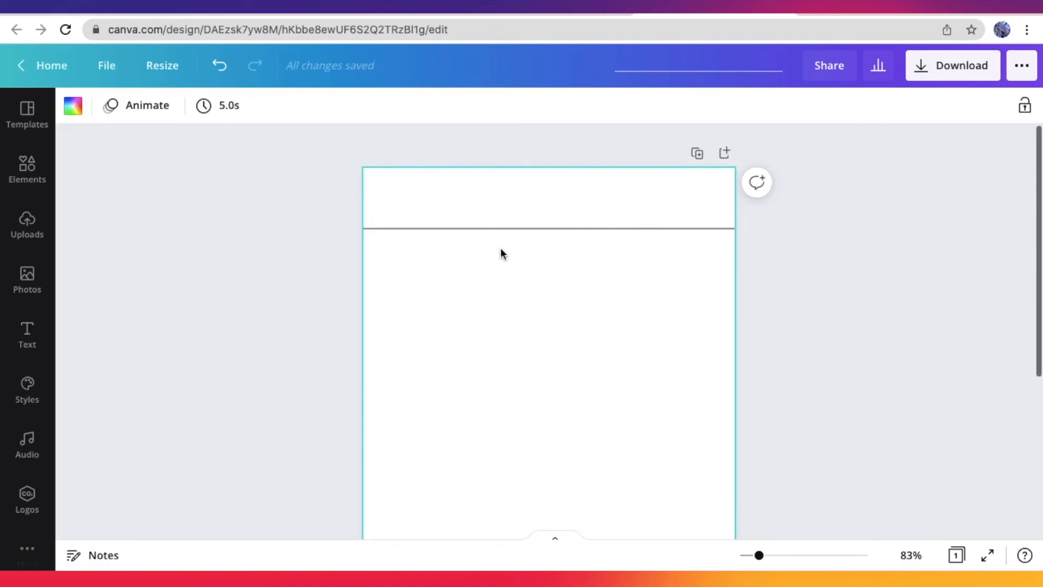
left_click(526, 218)
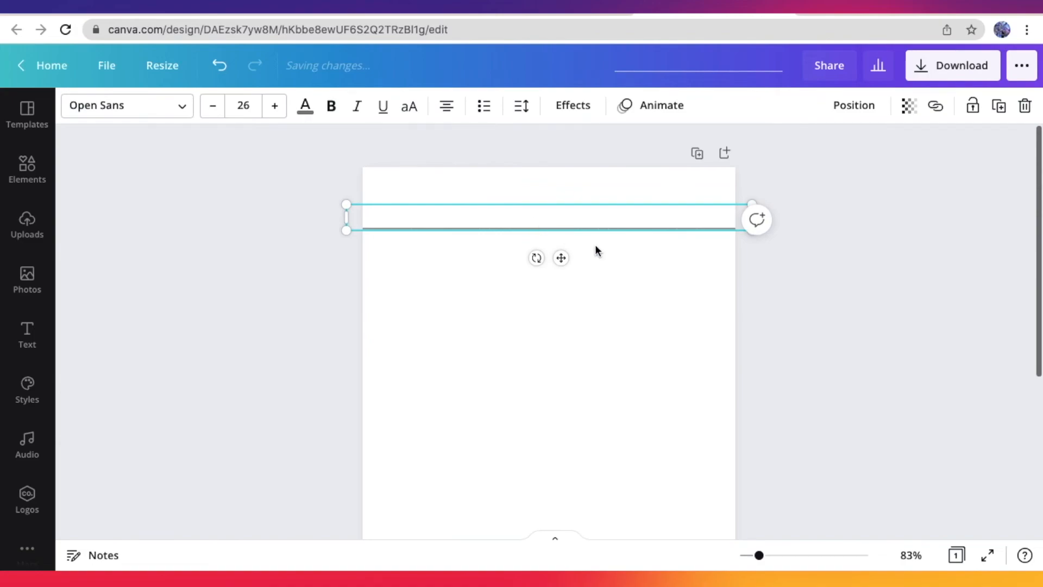
right_click(617, 225)
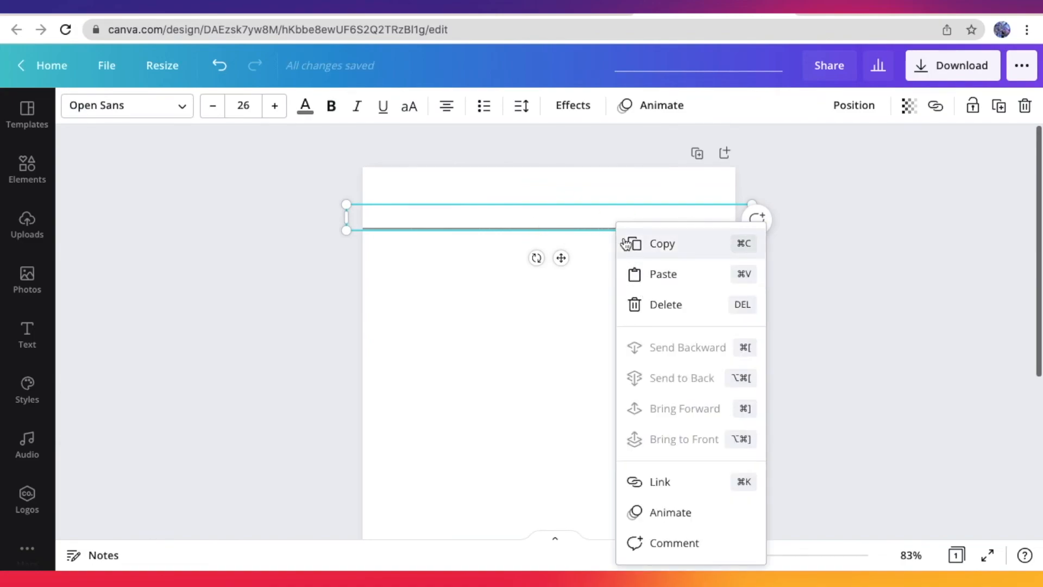
left_click(627, 243)
key("ctrl+v")
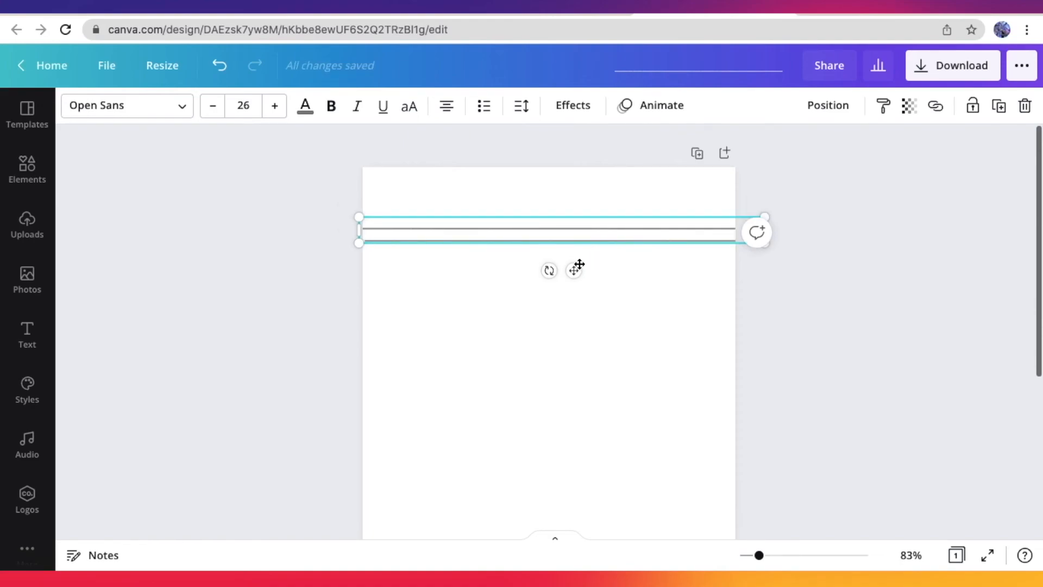
left_click_drag(577, 267, 565, 282)
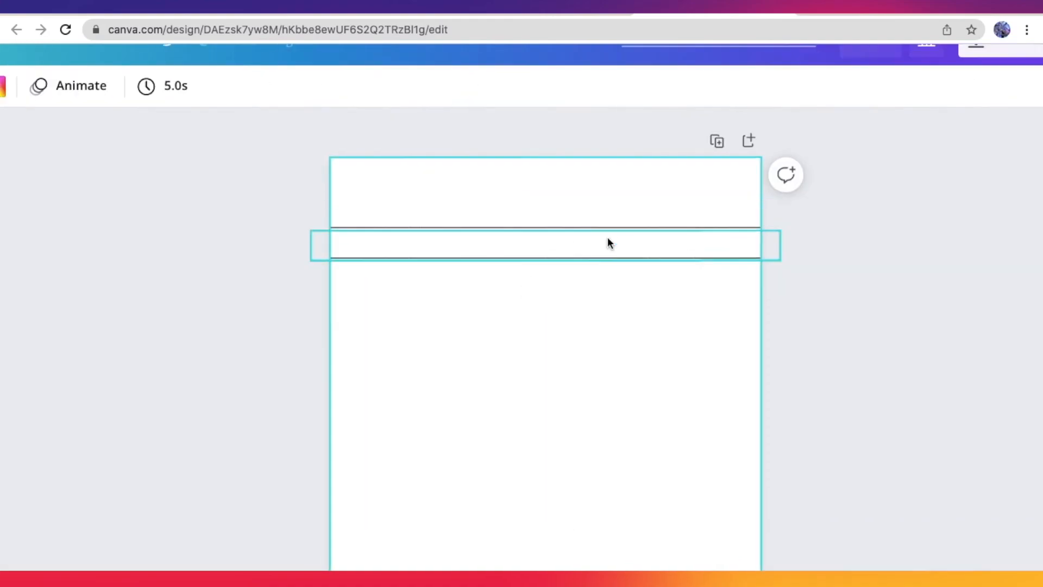
Step: Fill the rest of the page with evenly spaced copies of the grey line, aligned beneath one another down to the bottom edge
left_click(607, 237)
key("ctrl+v")
left_click_drag(573, 305, 562, 356)
key("ctrl+v")
key("ctrl+v")
key("ctrl+v")
mouse_move(576, 347)
left_mouse_down()
mouse_move(566, 362)
mouse_move(562, 349)
left_mouse_up()
key("ctrl+v")
key("ctrl+v")
left_click_drag(572, 340, 560, 354)
key("super+d")
key("super+d")
left_click_drag(575, 354, 561, 393)
scroll(558, 375, "down", 2)
key("super+d")
key("super+d")
left_click_drag(575, 293, 561, 322)
scroll(561, 321, "down", 1)
key("super+d")
key("super+d")
left_click_drag(575, 308, 560, 353)
key("super+d")
left_click_drag(575, 368, 560, 383)
Step: Check the spacing of the ruled lines on the page and title the design NOTEBOOK
scroll(858, 429, "up", 4)
left_click_drag(789, 553, 782, 554)
scroll(765, 434, "down", 2)
scroll(621, 289, "up", 2)
scroll(770, 481, "down", 3)
scroll(771, 480, "up", 2)
left_click(732, 64)
type("NOTEBOOK")
key("Return")
Step: Duplicate the finished lined page repeatedly until the notebook interior has six identical pages
left_click(653, 151)
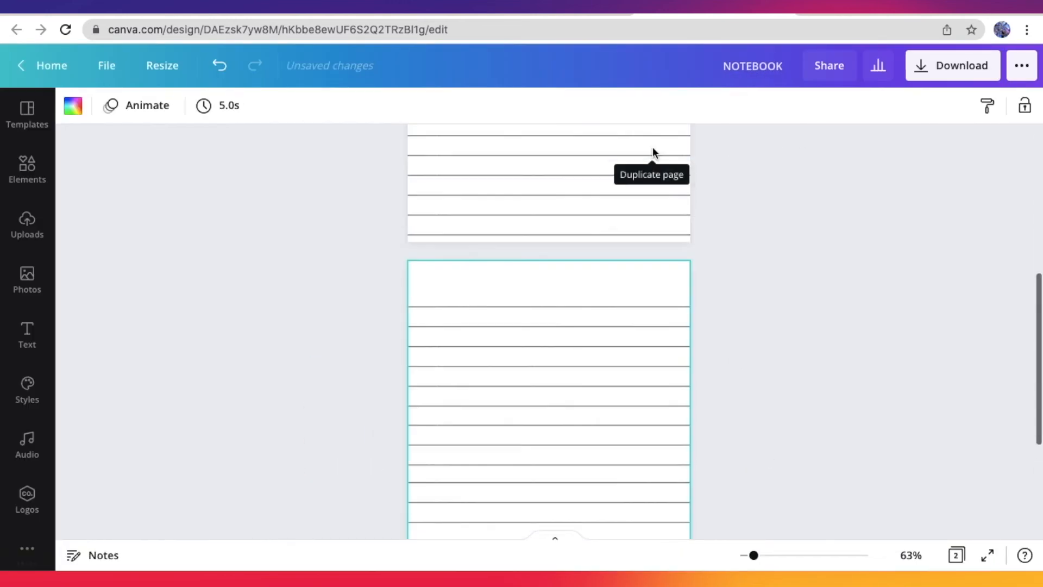
left_click(625, 177)
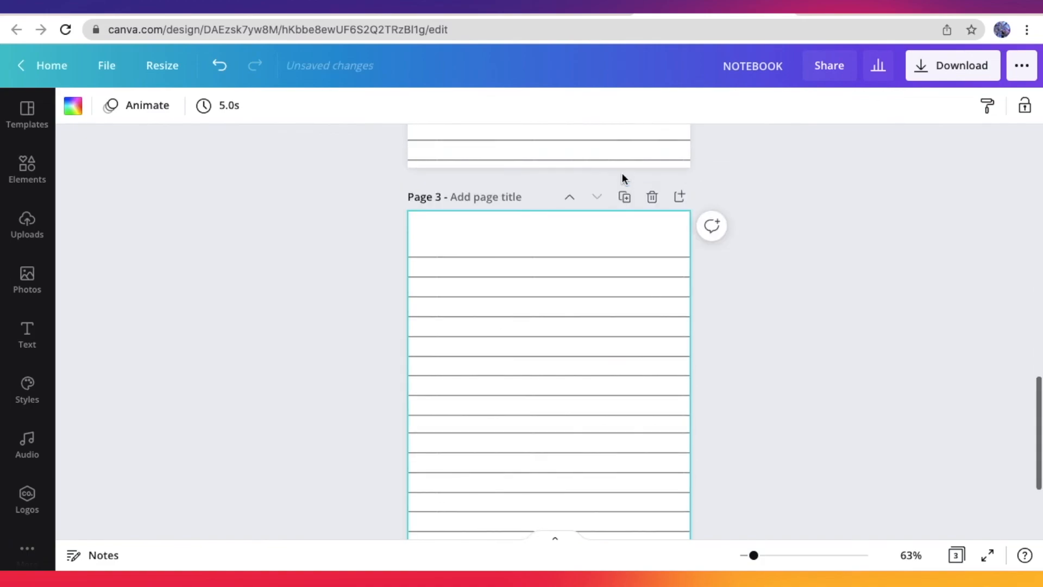
left_click(625, 198)
left_click(624, 201)
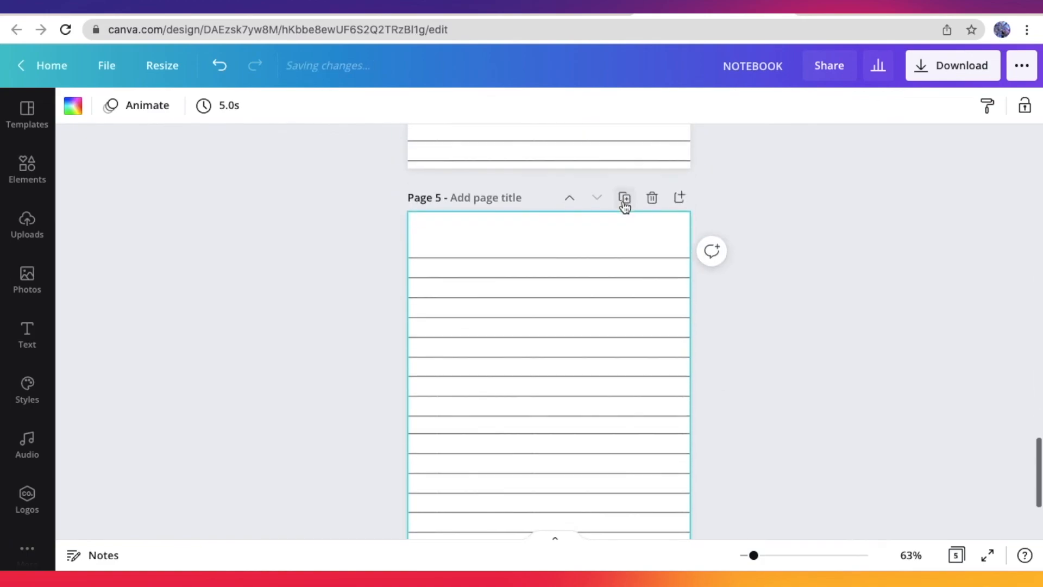
left_click(623, 202)
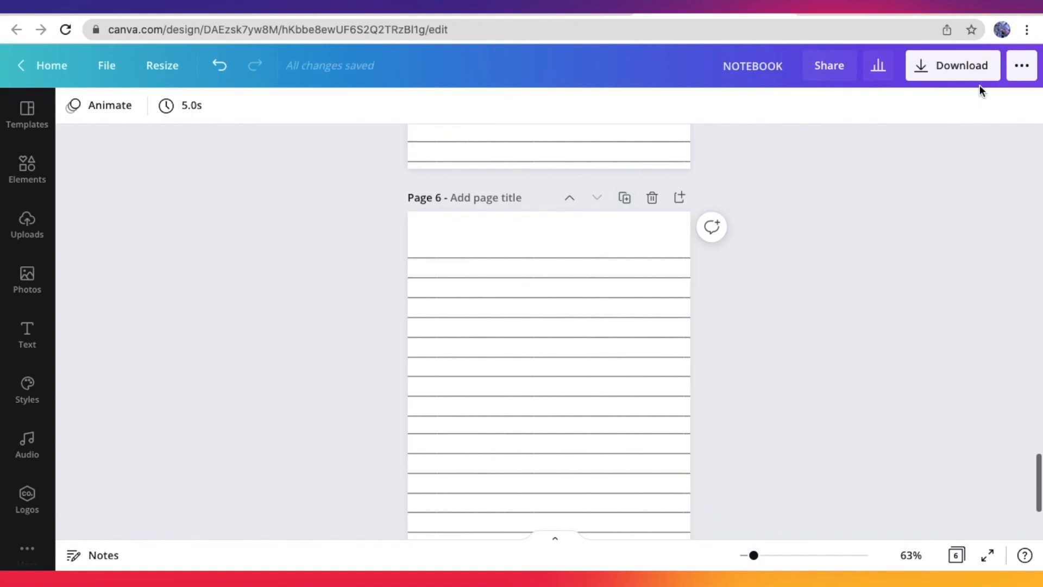
Step: Download all six pages of the notebook interior with the file type PDF Print
left_click(973, 70)
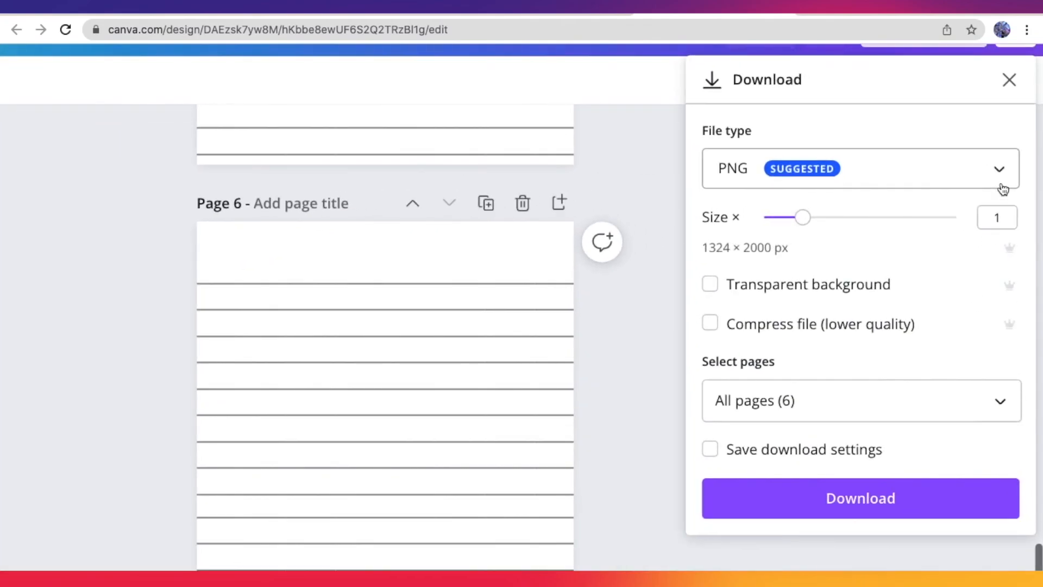
left_click(995, 179)
left_click(920, 395)
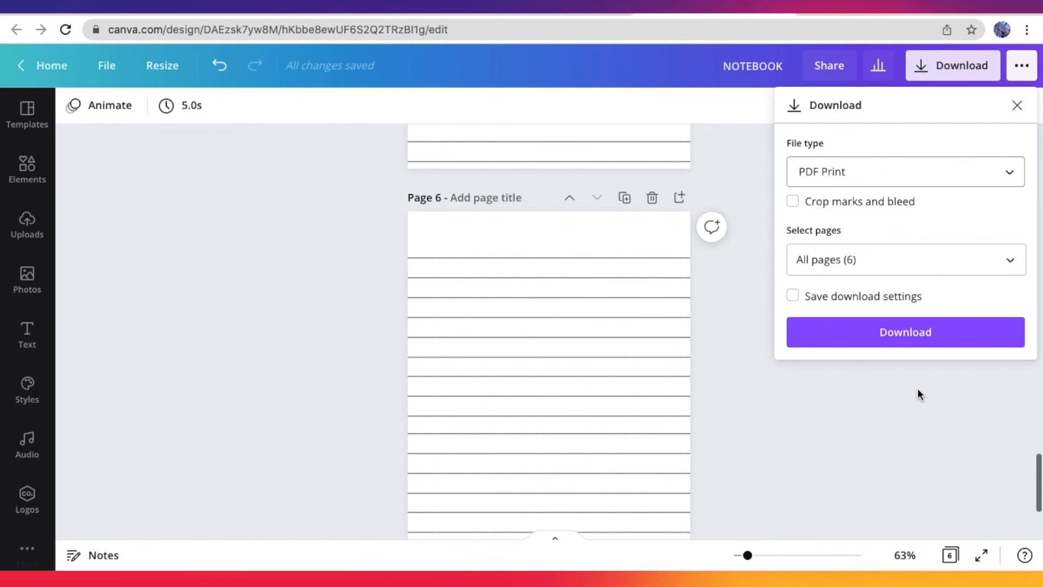
left_click(943, 341)
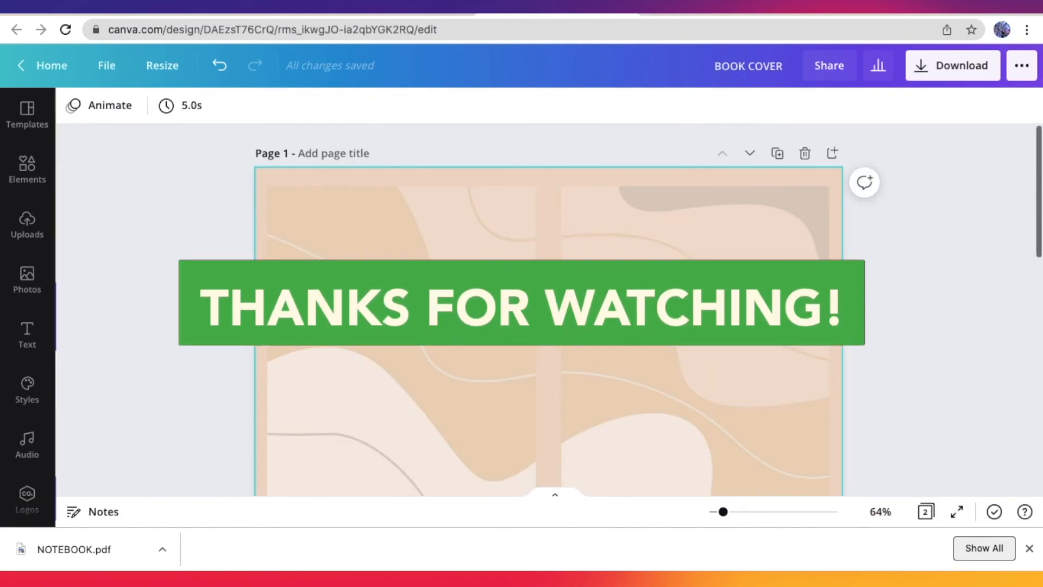
scroll(738, 329, "down", 3)
scroll(737, 329, "up", 3)
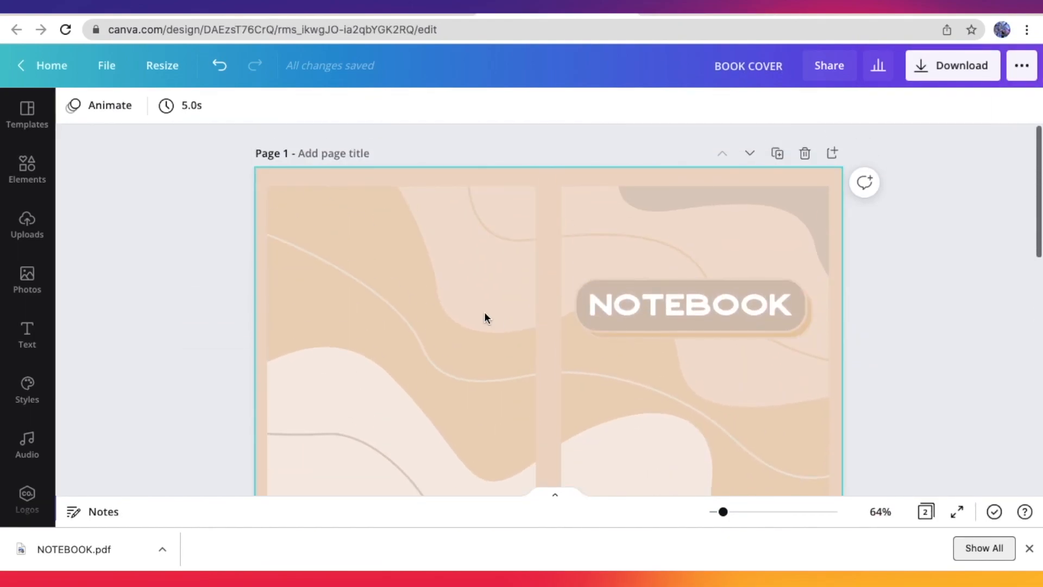